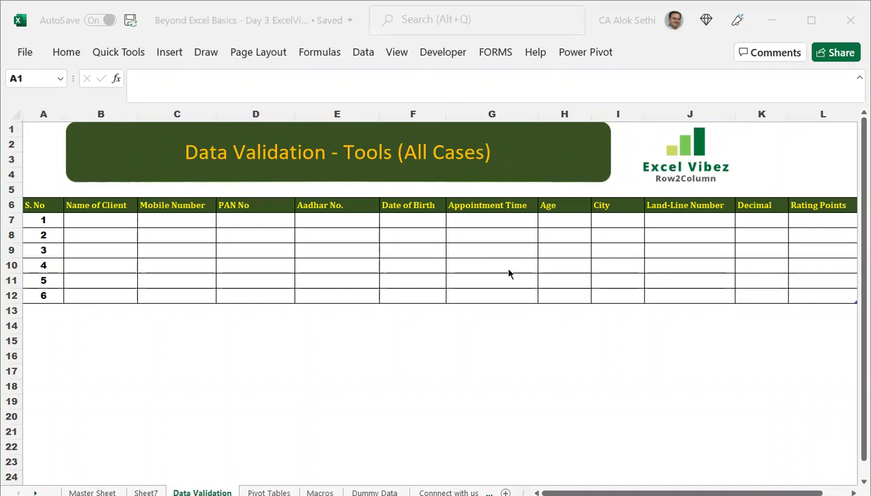
# Activate the Excel window showing the Data Validation sheet's empty client-details table.
pyautogui.click(411, 256)
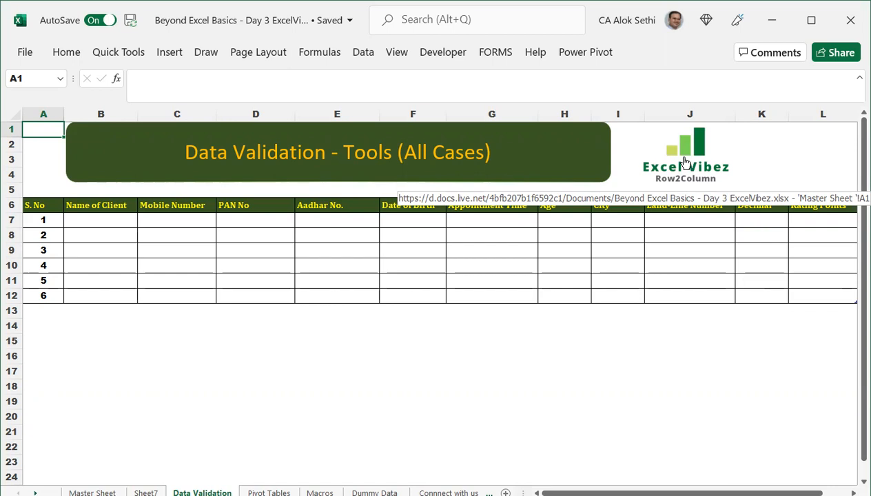
# Test the logo and Macros shape links, return to Master Sheet, and select the Professional Growth banner picture.
pyautogui.click(685, 162)
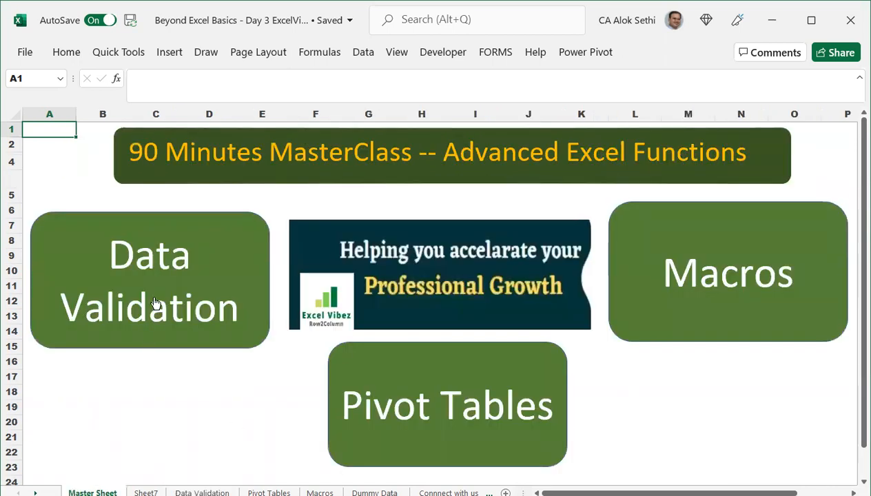
pyautogui.click(685, 241)
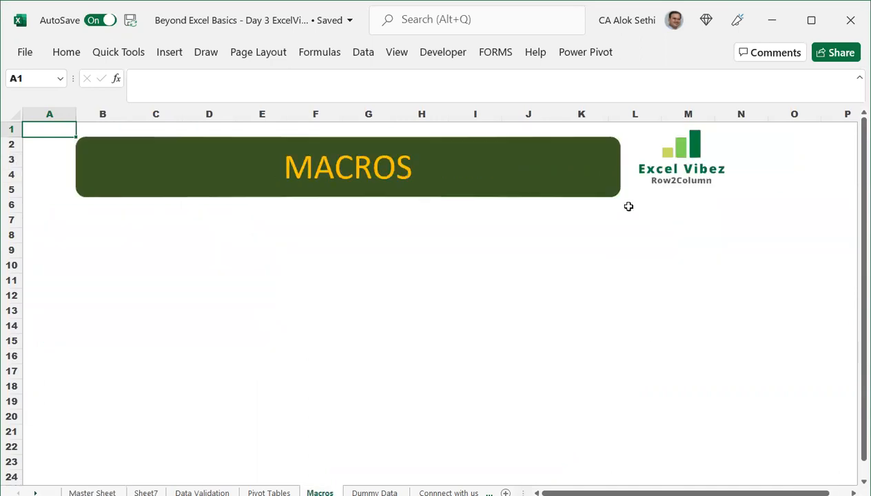
pyautogui.click(665, 164)
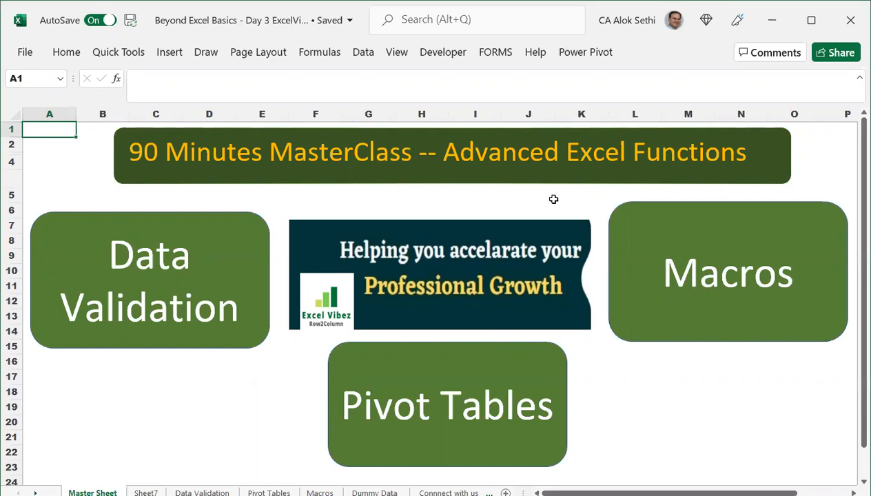
pyautogui.click(403, 273)
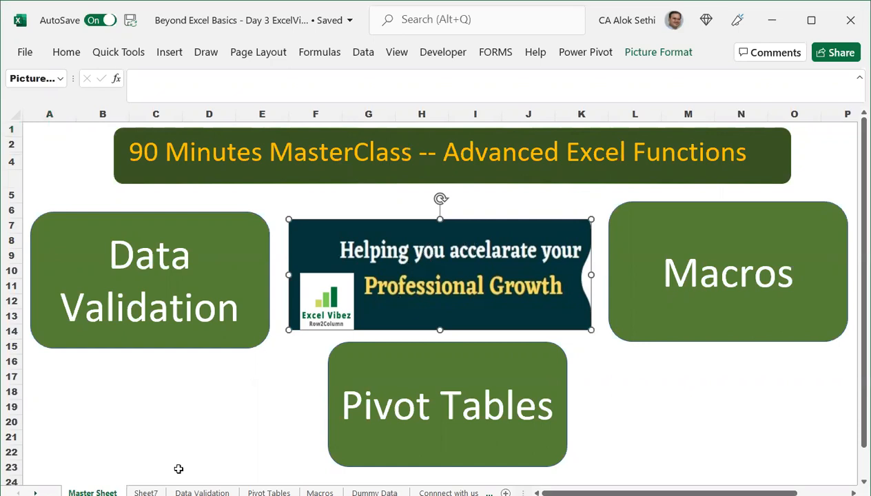
# Glance at Sheet7, then open Link > Insert Link for Master Sheet's banner picture.
pyautogui.click(146, 492)
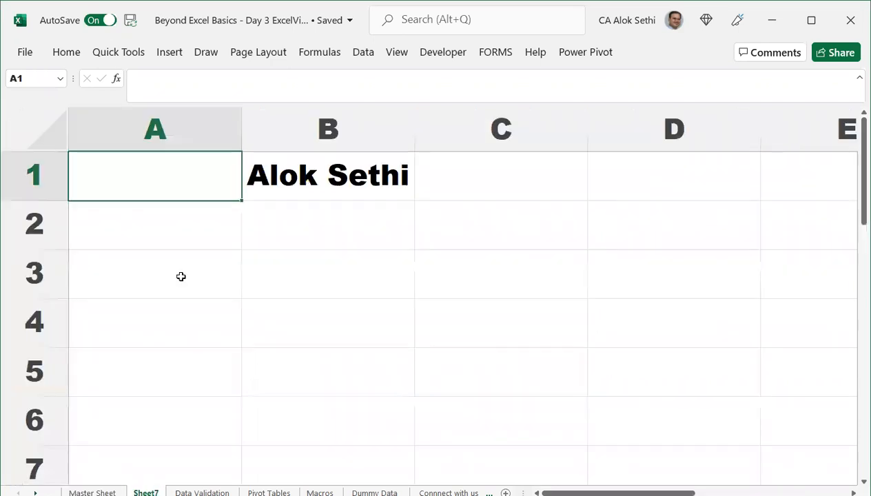
pyautogui.click(93, 492)
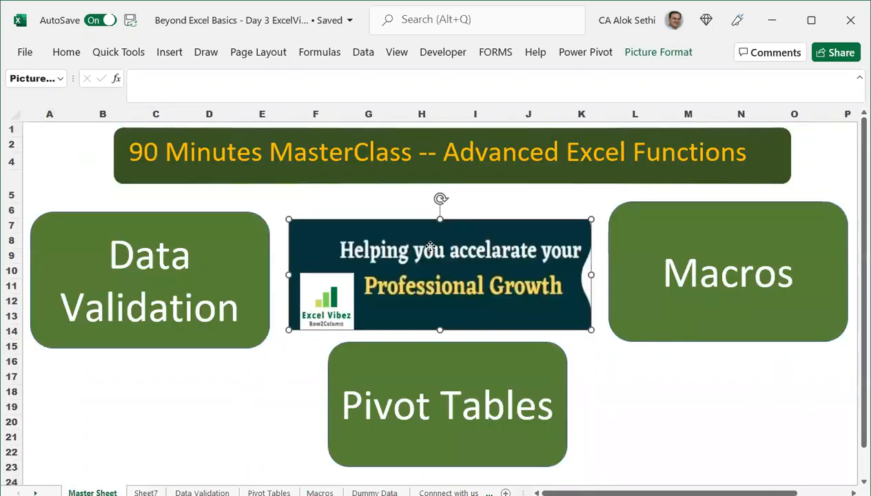
pyautogui.rightClick(430, 250)
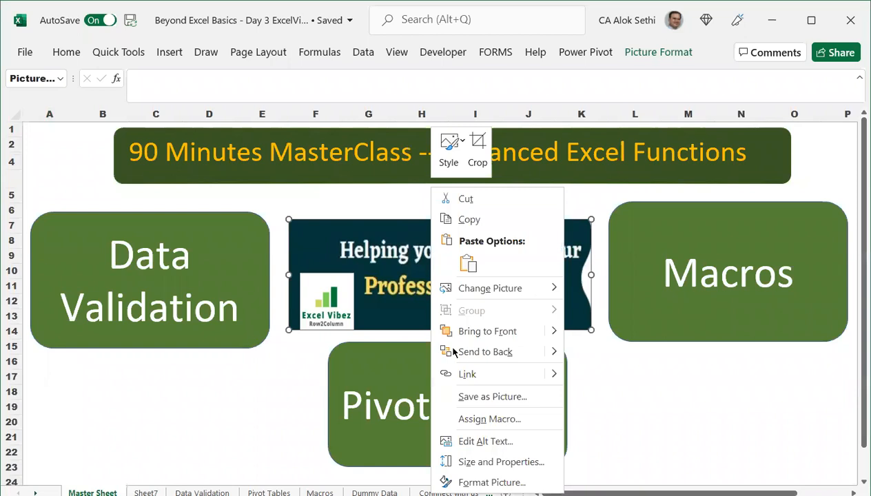
pyautogui.scroll(-1, 466, 372)
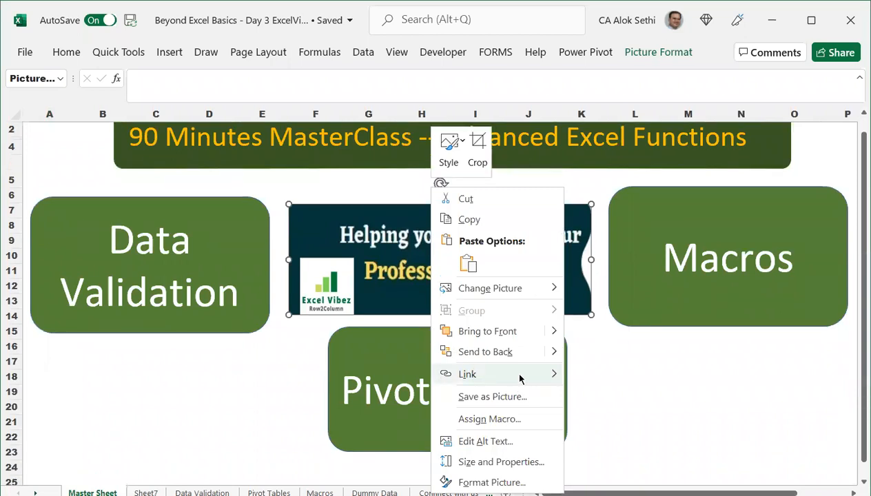
pyautogui.moveTo(521, 378)
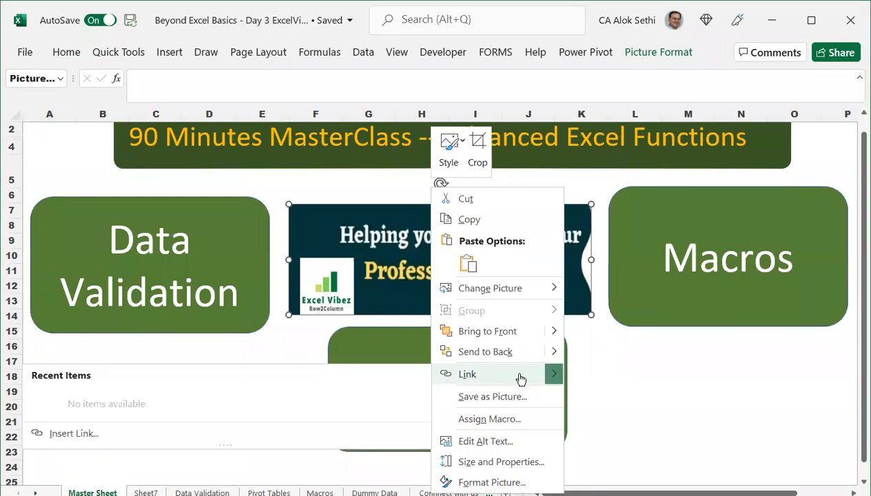
pyautogui.click(515, 376)
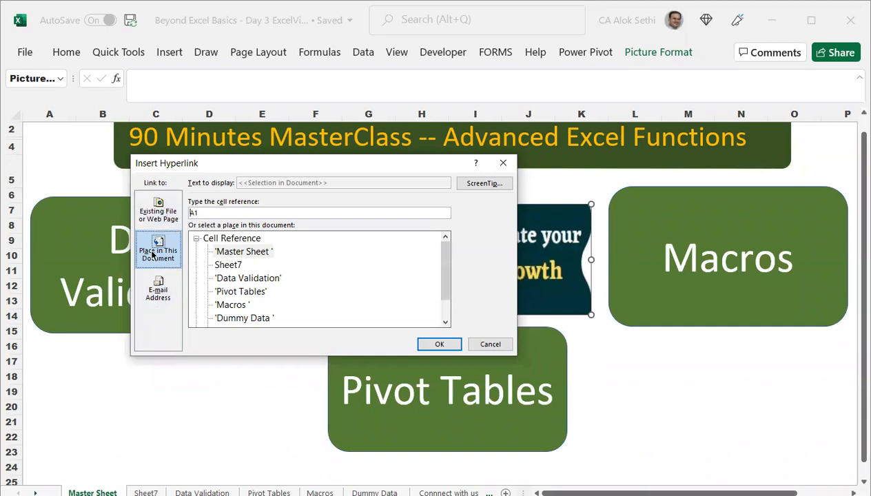
# Link the banner picture to Sheet7 under Place in This Document and confirm with OK.
pyautogui.click(163, 216)
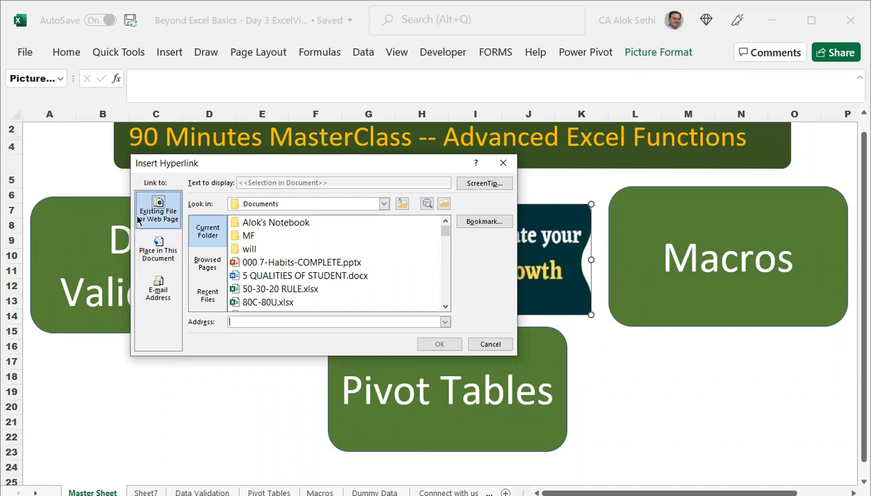
pyautogui.scroll(-2, 265, 269)
pyautogui.scroll(-2, 264, 268)
pyautogui.scroll(4, 275, 280)
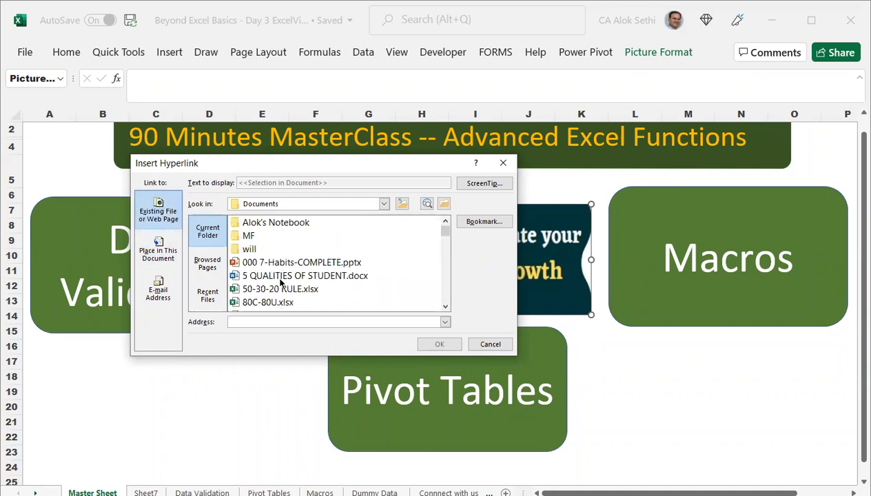
pyautogui.click(157, 250)
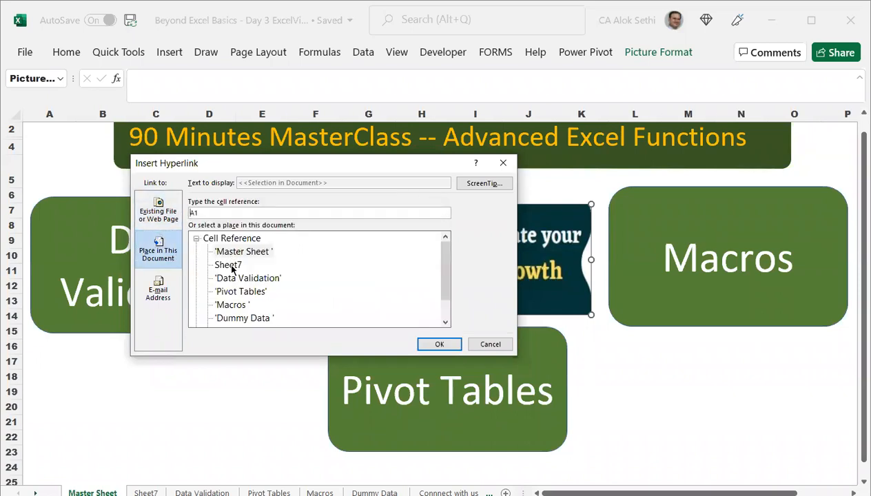
pyautogui.click(230, 267)
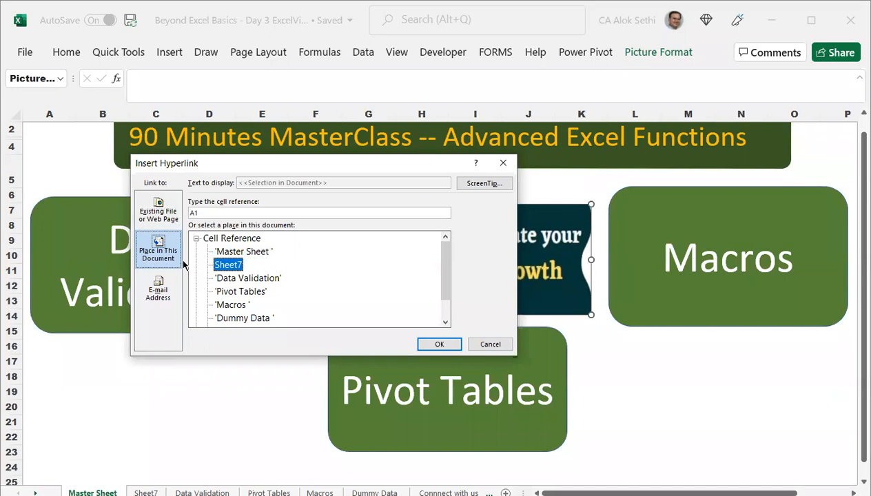
pyautogui.click(444, 345)
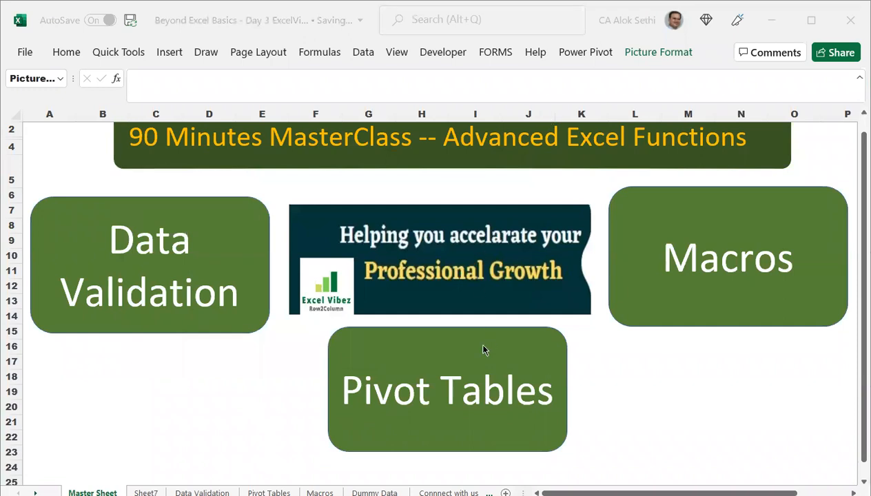
# Deselect the picture, click its link to jump to Sheet7, and select cell B1.
pyautogui.click(556, 300)
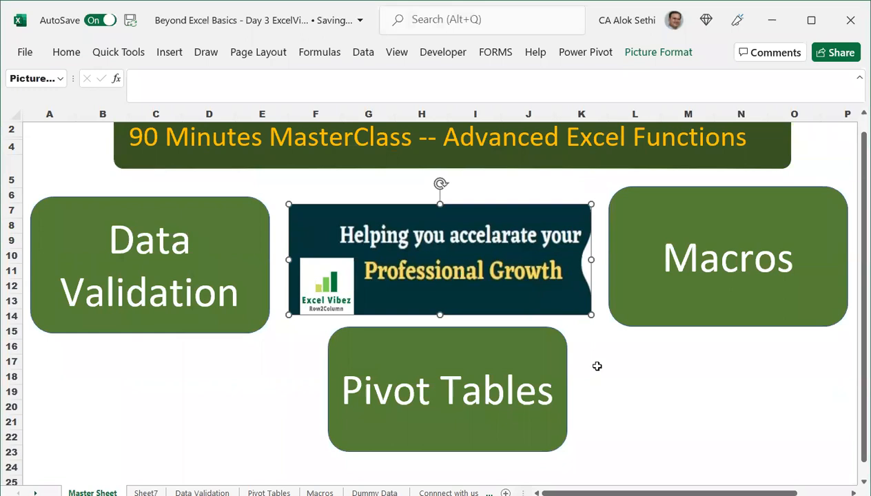
pyautogui.click(597, 364)
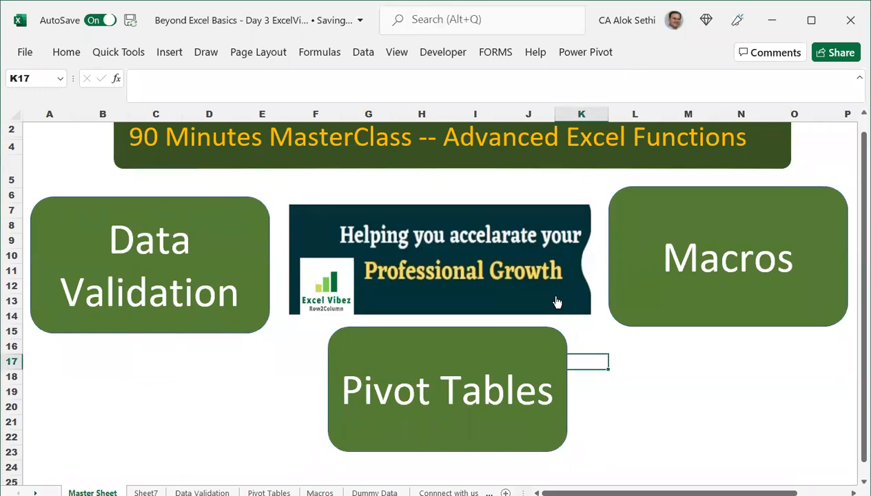
pyautogui.click(407, 255)
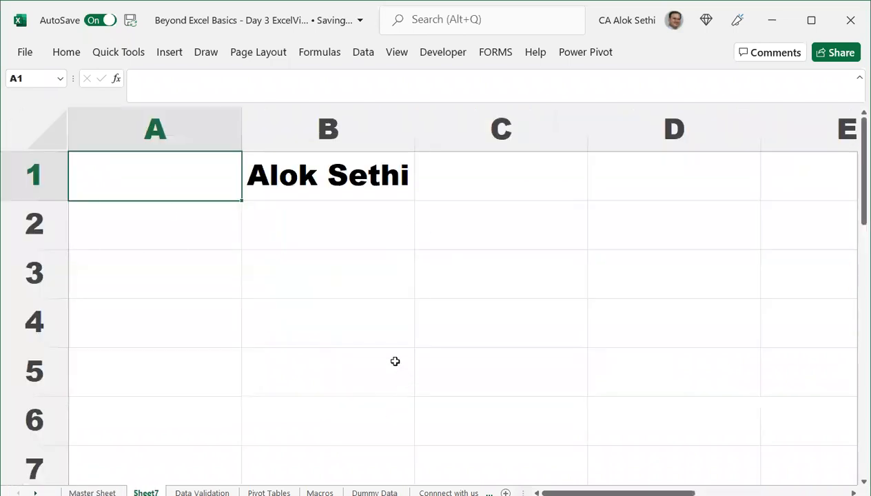
pyautogui.click(328, 183)
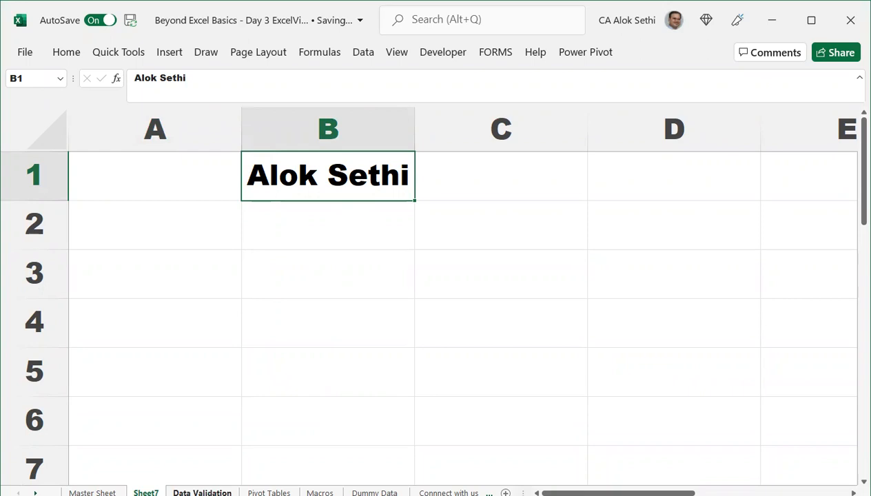
# Hyperlink the name in Sheet7 cell B1 to 'Master Sheet' via Place in This Document.
pyautogui.rightClick(298, 185)
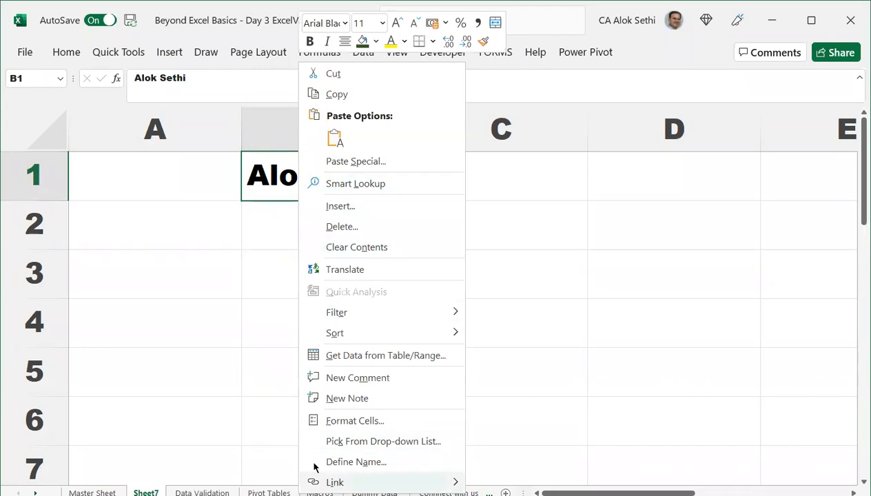
pyautogui.moveTo(317, 480)
pyautogui.click(50, 461)
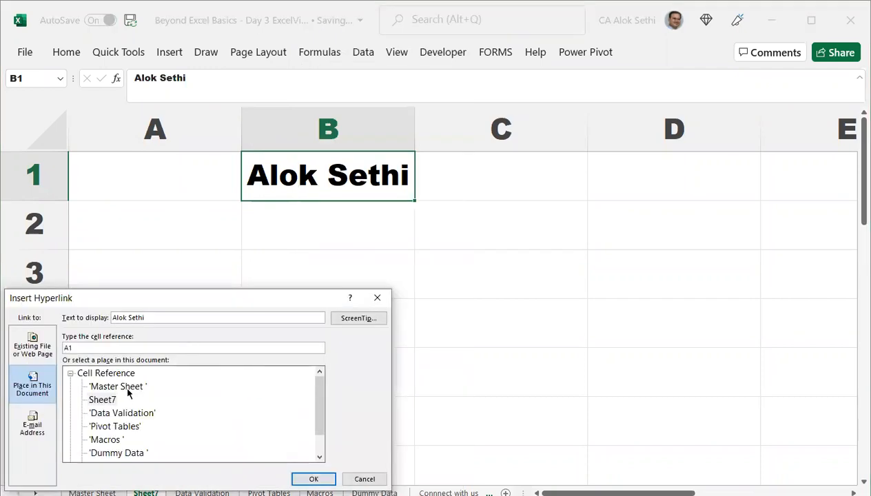
pyautogui.click(127, 391)
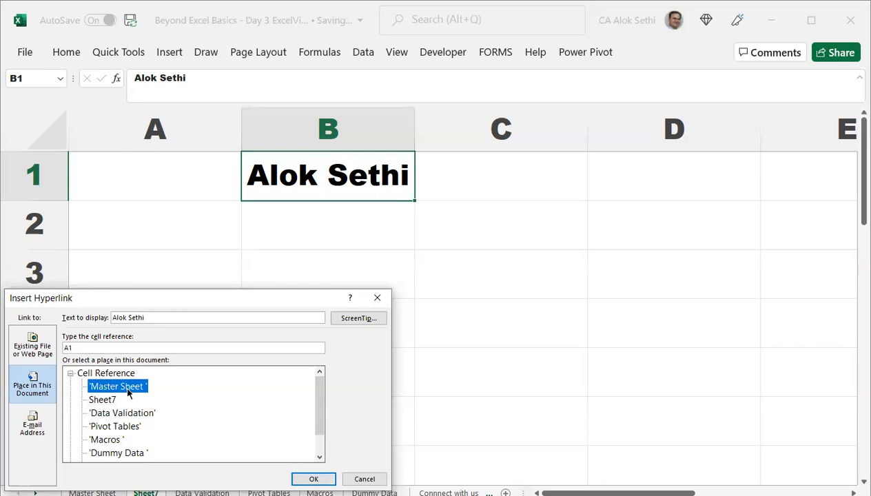
pyautogui.click(313, 479)
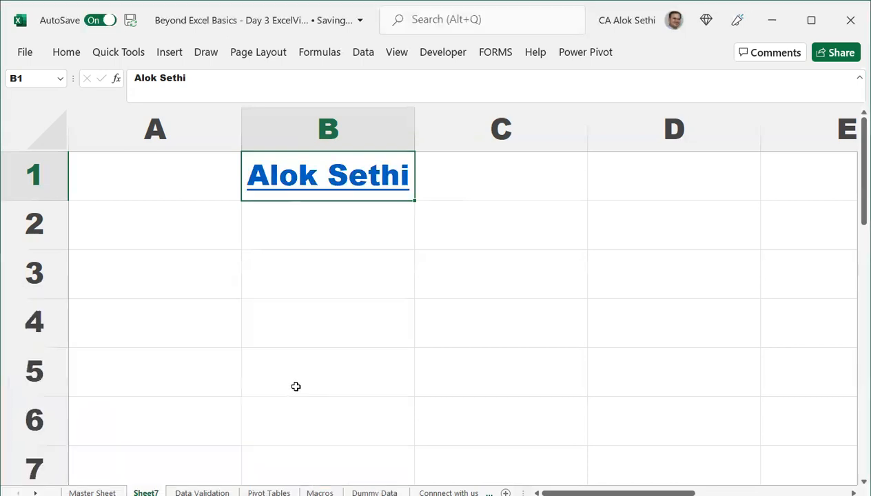
pyautogui.click(297, 372)
# Zoom in on Sheet7 and click the B1 name link to land back on Master Sheet.
pyautogui.scroll(2, 297, 372)
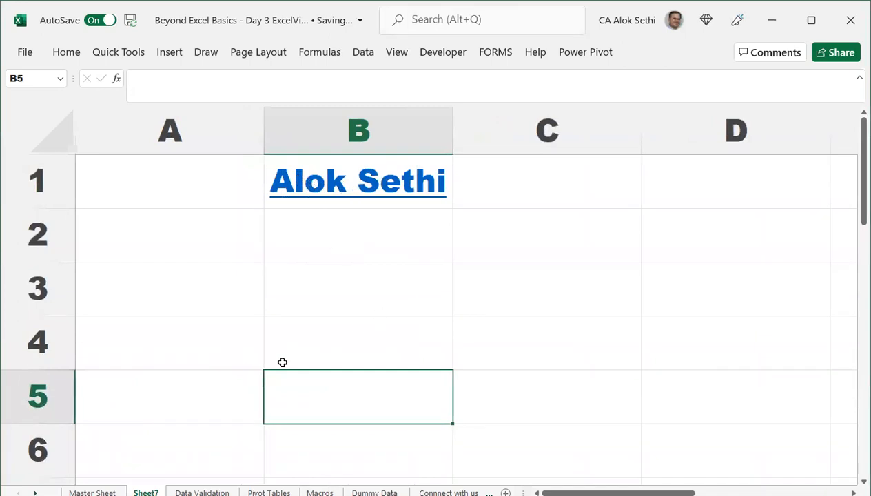
pyautogui.scroll(2, 283, 362)
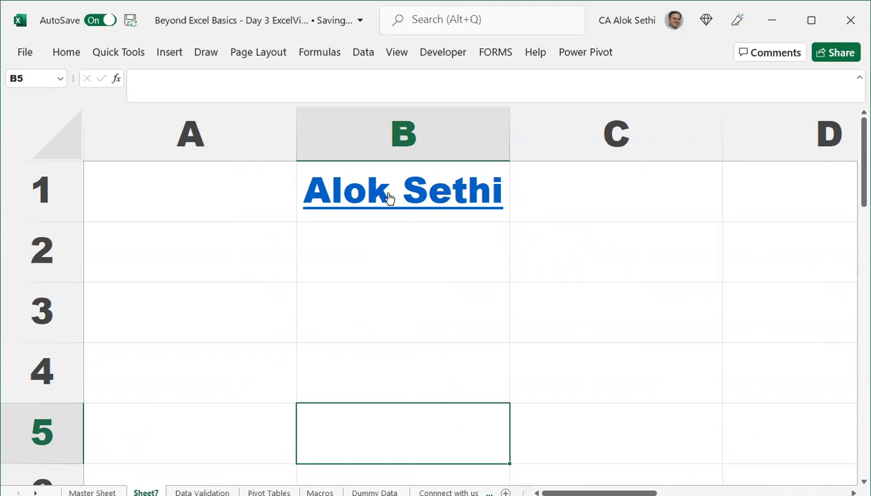
pyautogui.moveTo(389, 199)
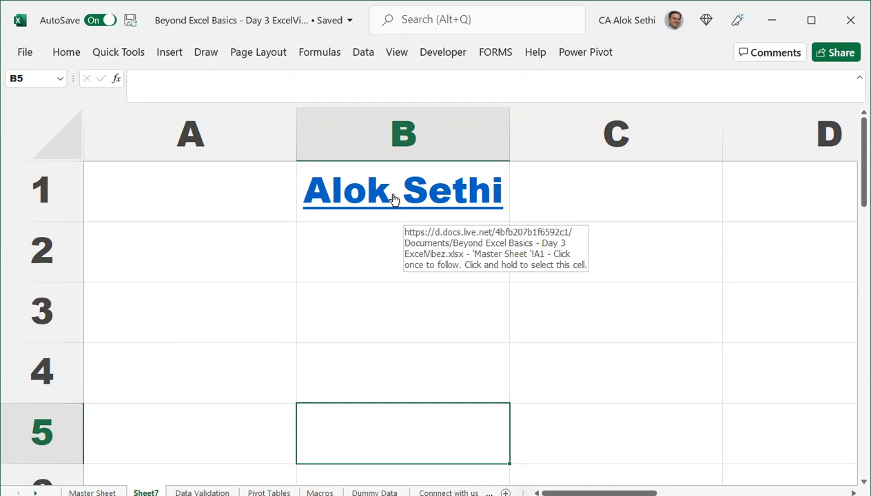
pyautogui.click(394, 194)
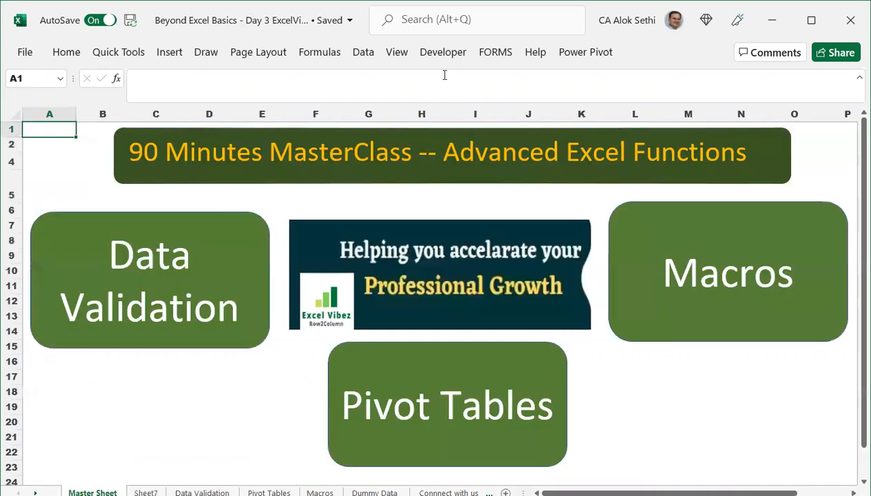
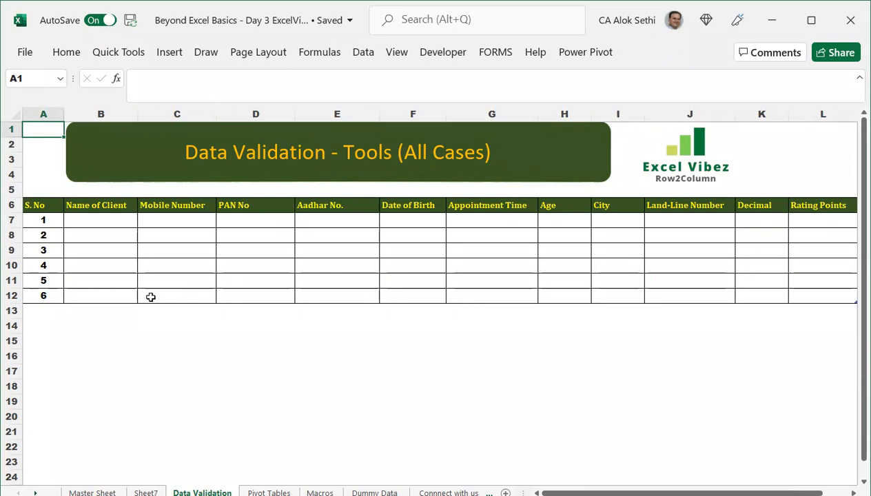
# Enter test values 123 under Name of Client and alok under Mobile Number in the first row.
pyautogui.scroll(2, 151, 297)
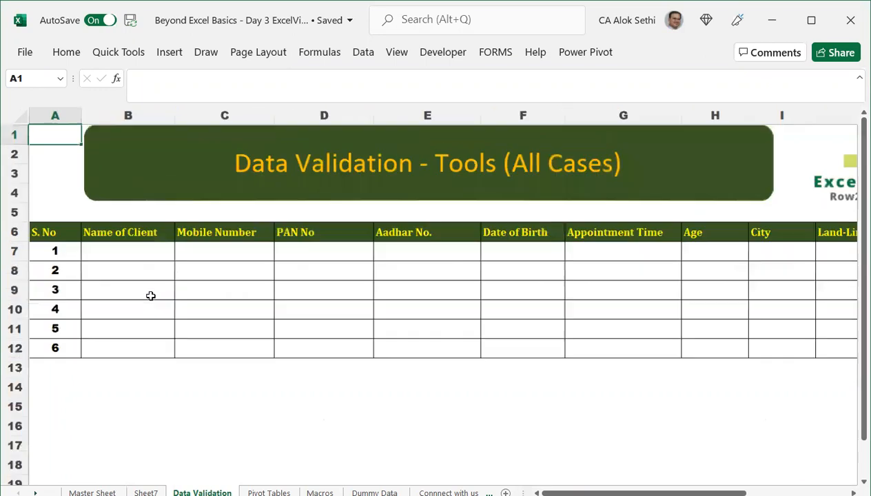
pyautogui.scroll(-2, 151, 296)
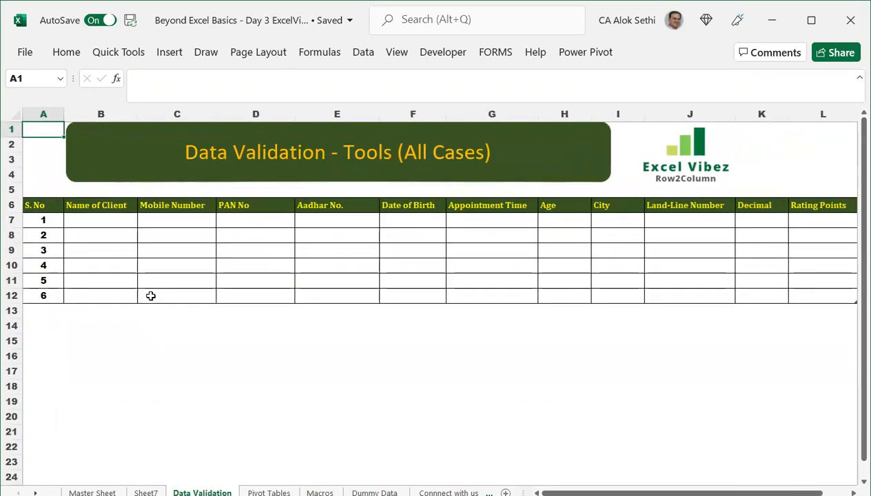
pyautogui.scroll(1, 195, 350)
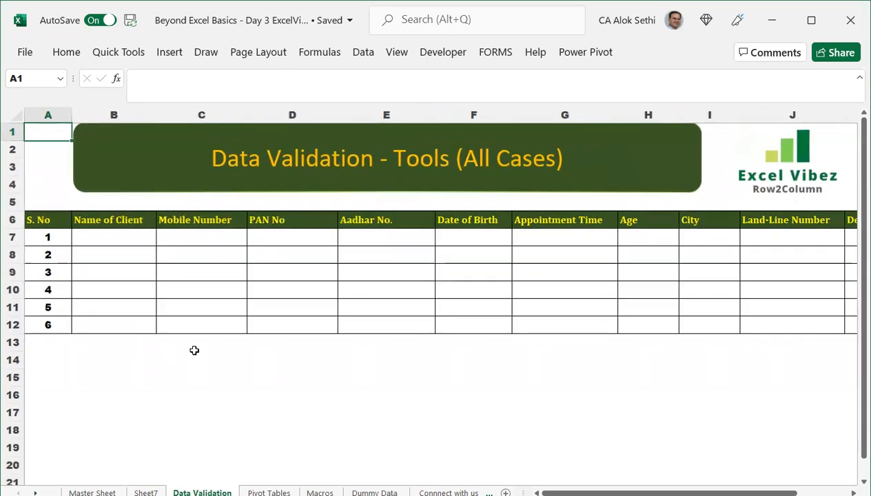
pyautogui.click(122, 246)
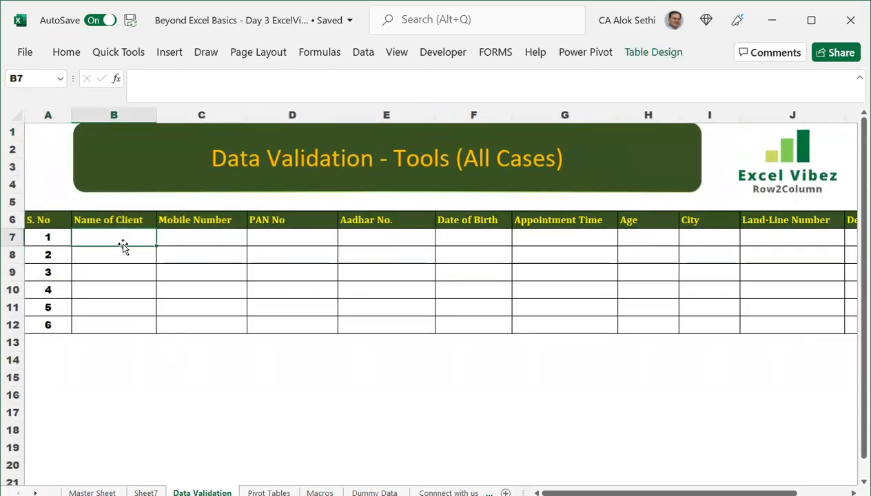
pyautogui.press('Right')
pyautogui.press('Right')
pyautogui.press('Right')
pyautogui.press('Right')
pyautogui.press('Right')
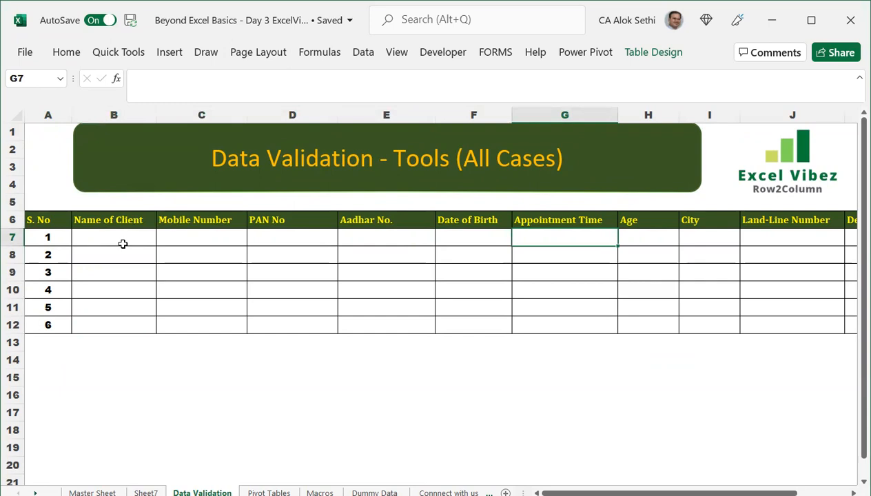
pyautogui.click(120, 249)
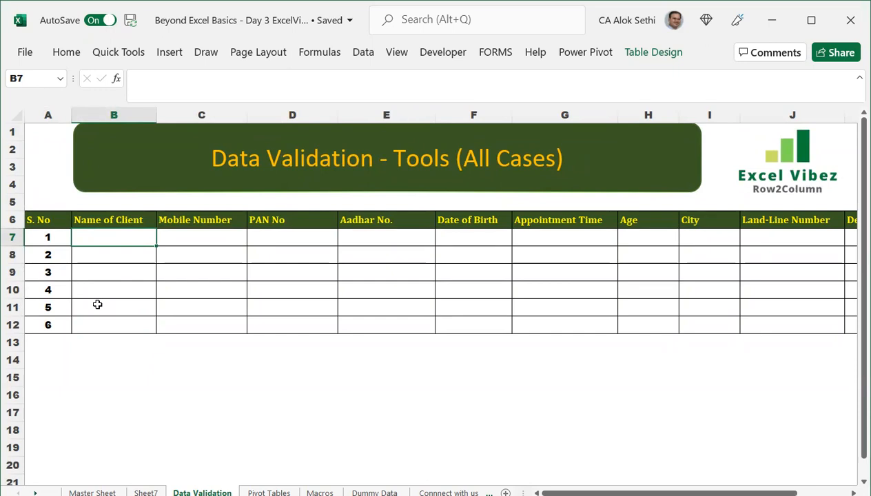
pyautogui.press('Down')
pyautogui.press('Down')
pyautogui.press('Down')
pyautogui.press('Up')
pyautogui.press('Up')
pyautogui.press('Up')
pyautogui.write('123')
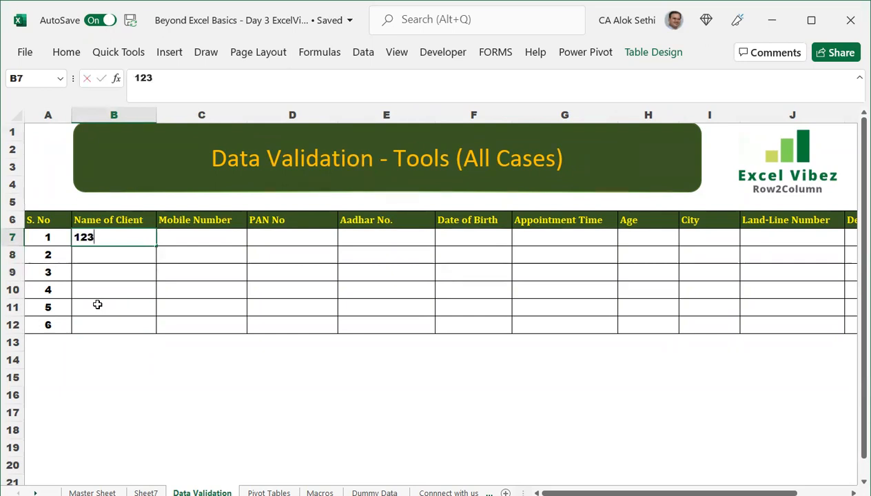
pyautogui.press('Return')
pyautogui.press('Up')
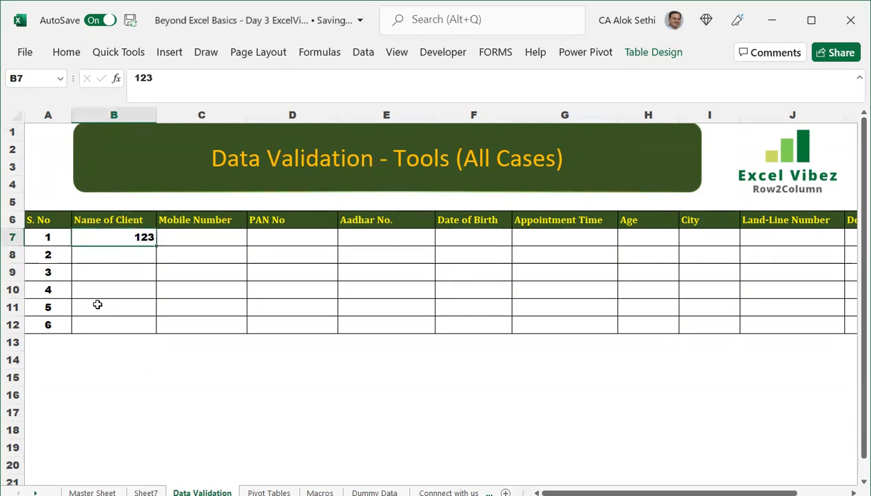
pyautogui.press('Right')
pyautogui.write('alok')
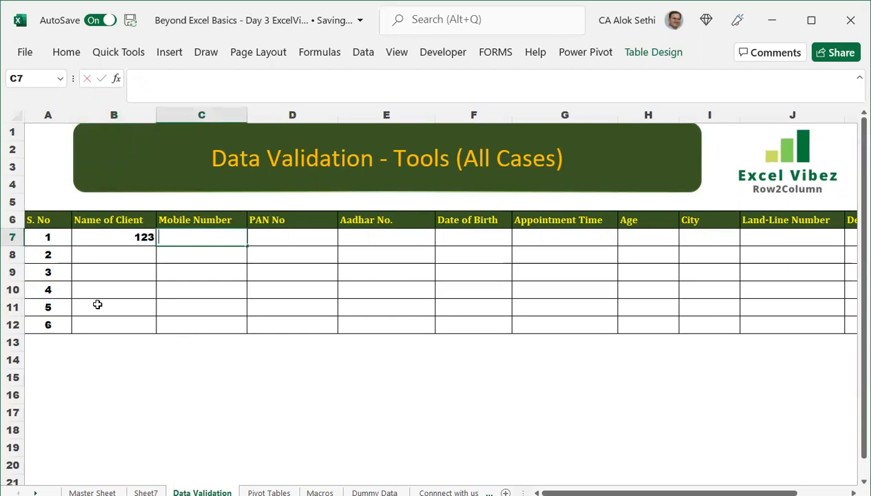
pyautogui.press('Return')
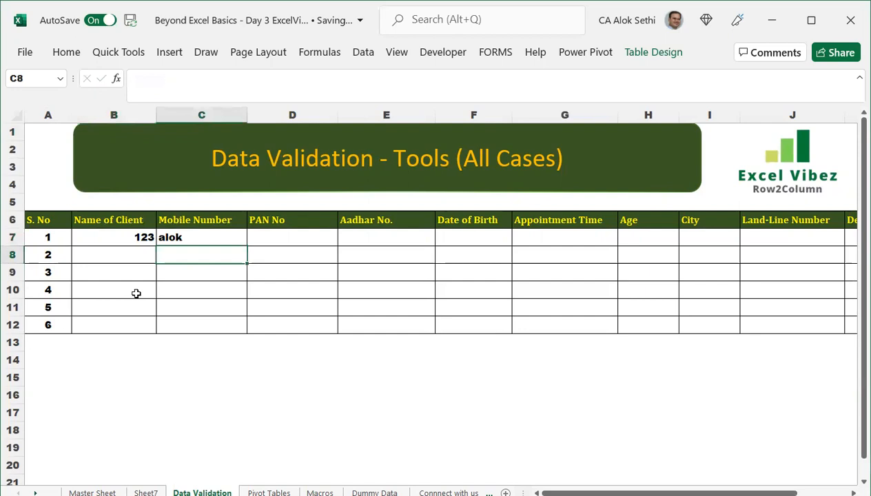
pyautogui.scroll(2, 136, 294)
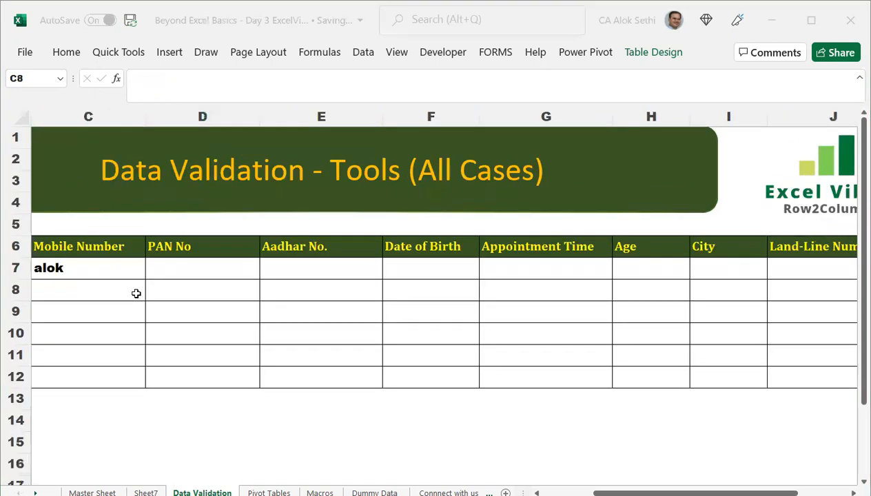
pyautogui.click(194, 271)
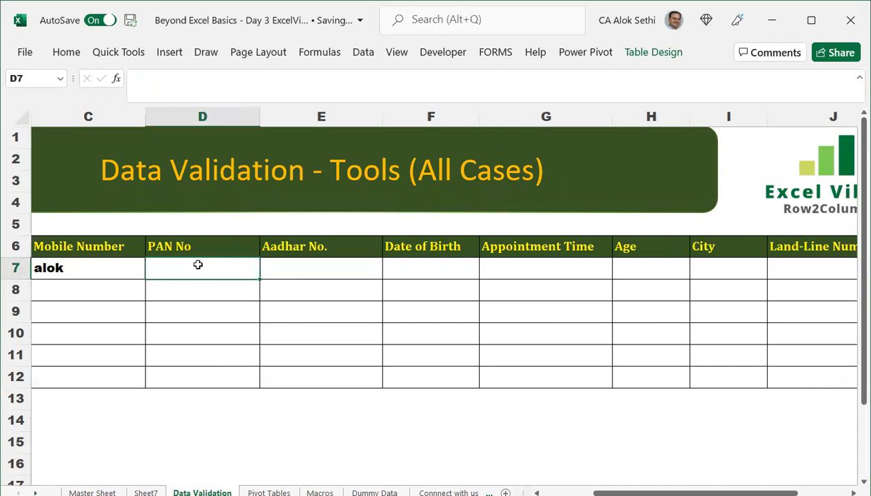
pyautogui.write('KSDJFKSJFKJDKFJ')
pyautogui.press('Return')
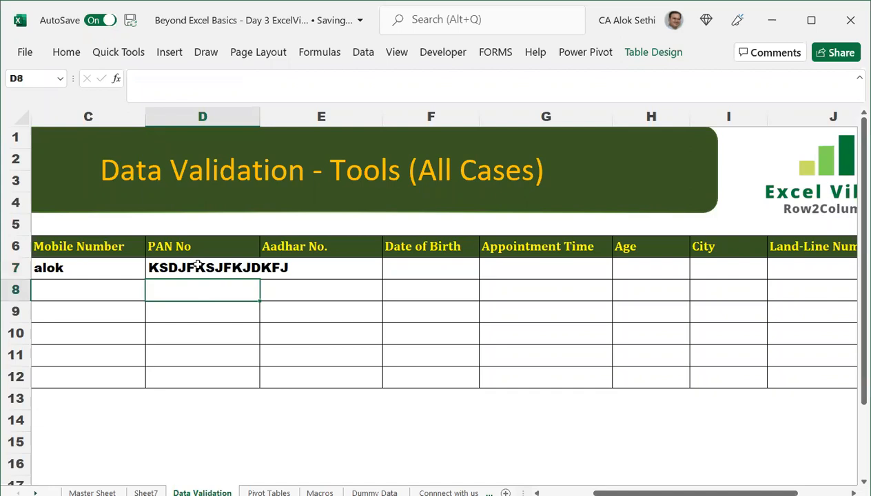
pyautogui.press('Right')
pyautogui.press('Up')
pyautogui.write('5564')
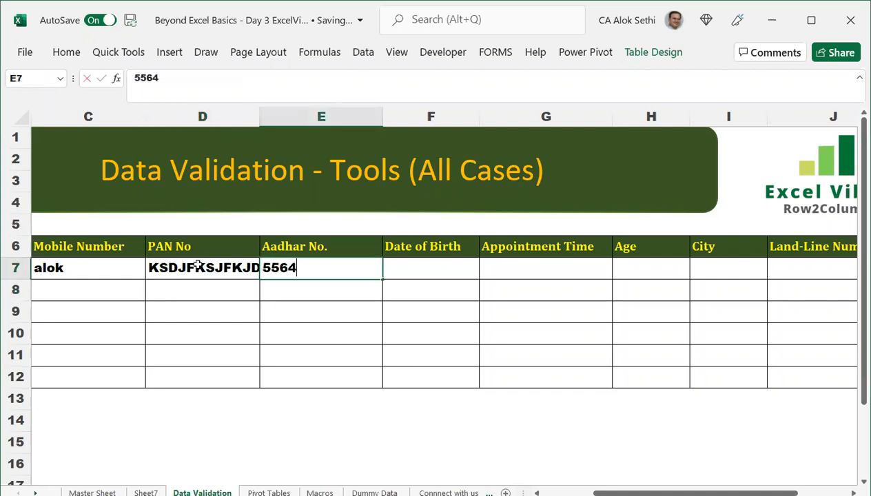
pyautogui.write('65454564564564')
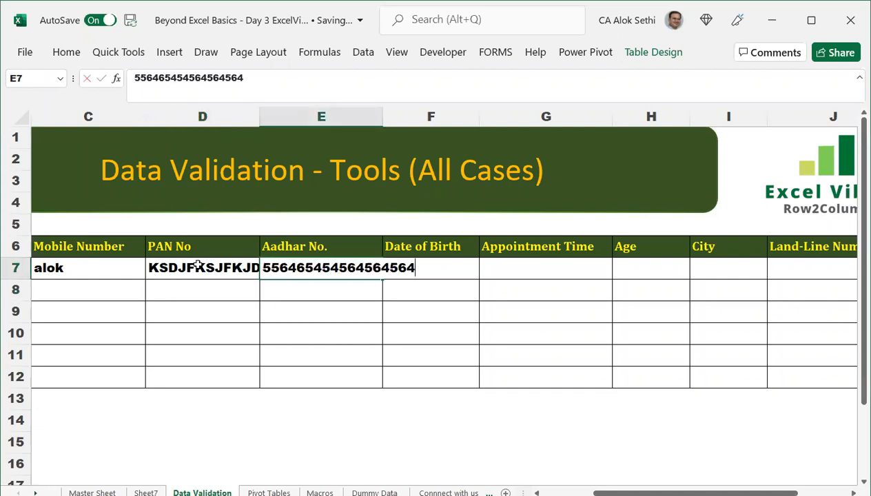
pyautogui.hotkey('ctrl', 'Return')
# Autofit the Aadhar No. column, then clear the first row's test entries.
pyautogui.click(269, 298)
pyautogui.doubleClick(383, 118)
pyautogui.click(342, 266)
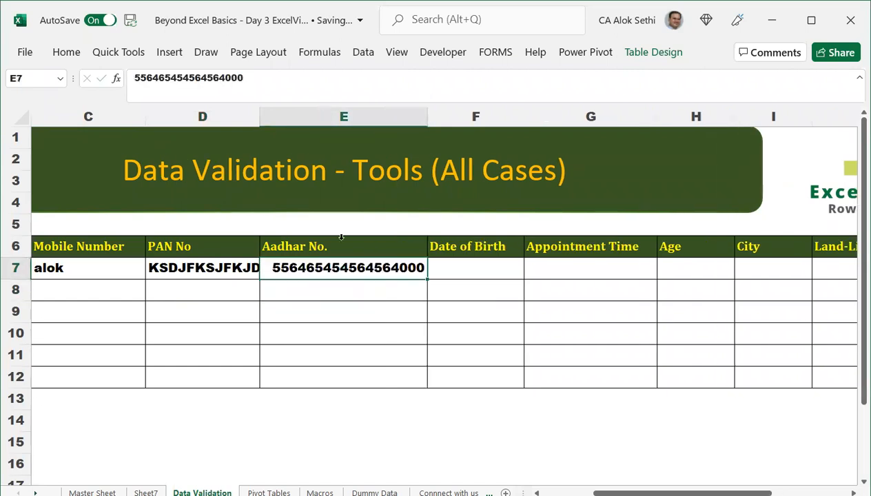
pyautogui.hotkey('shift', 'Left')
pyautogui.hotkey('shift', 'Left')
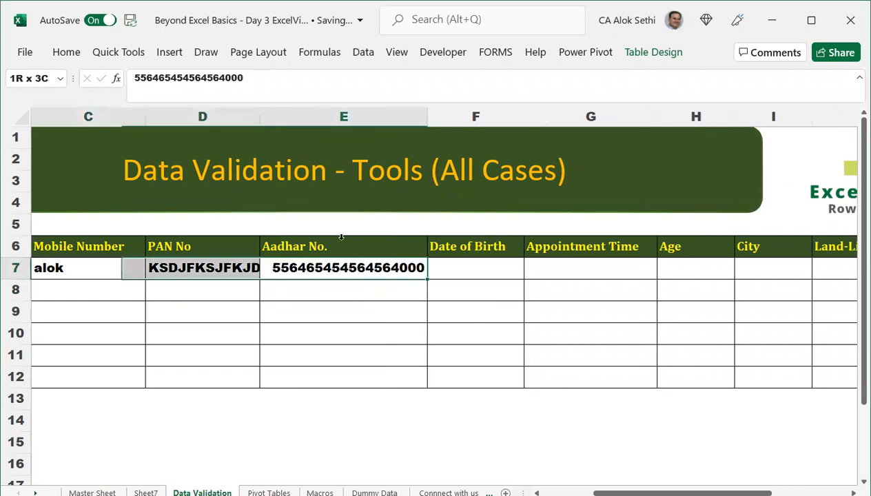
pyautogui.hotkey('shift', 'Left')
pyautogui.press('Delete')
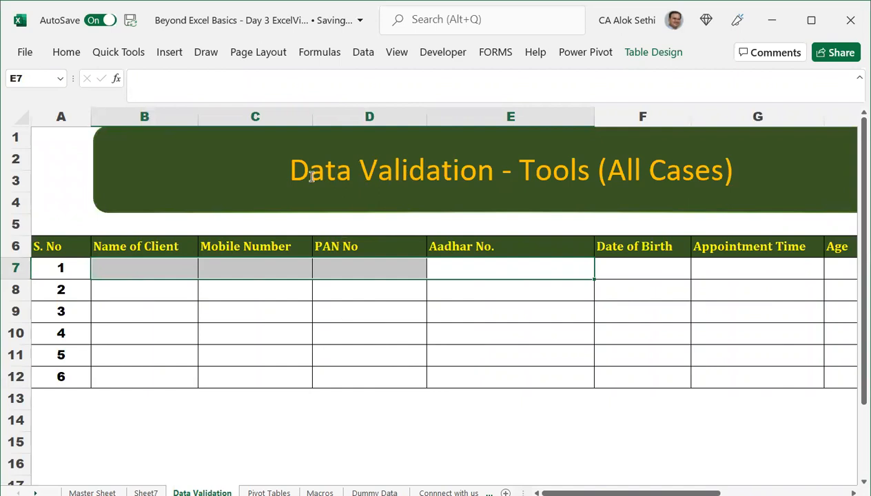
# Type the note 'ALT + D + L' in cell C14 below the table.
pyautogui.click(244, 310)
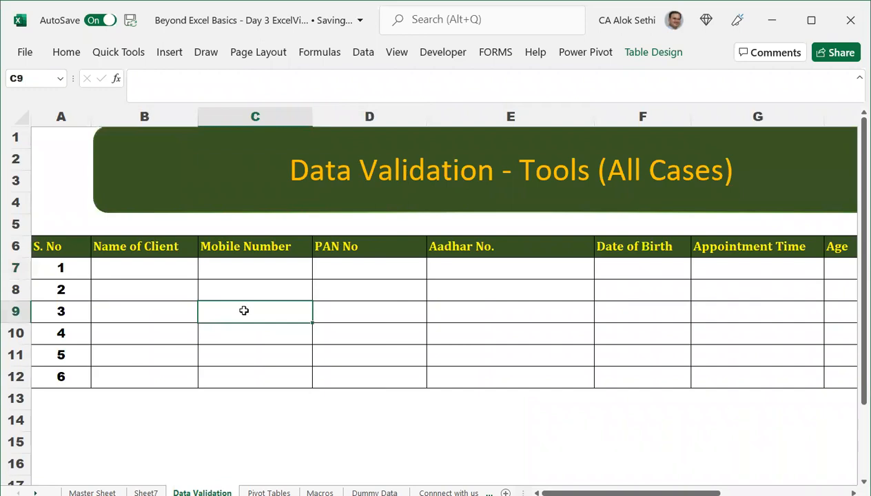
pyautogui.click(283, 415)
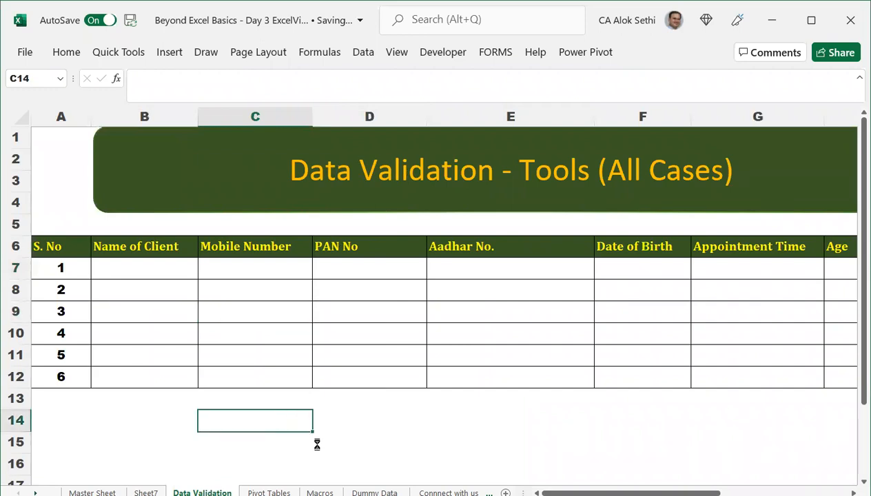
pyautogui.scroll(2, 317, 445)
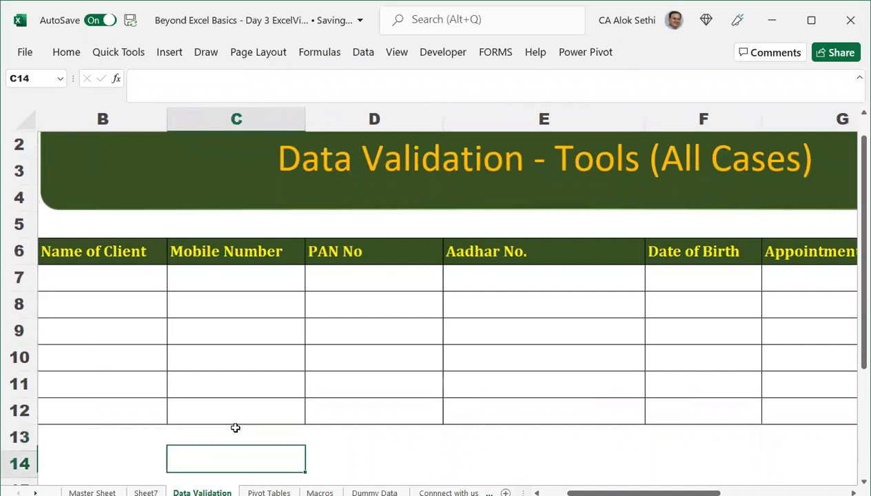
pyautogui.write('ALT + D + L')
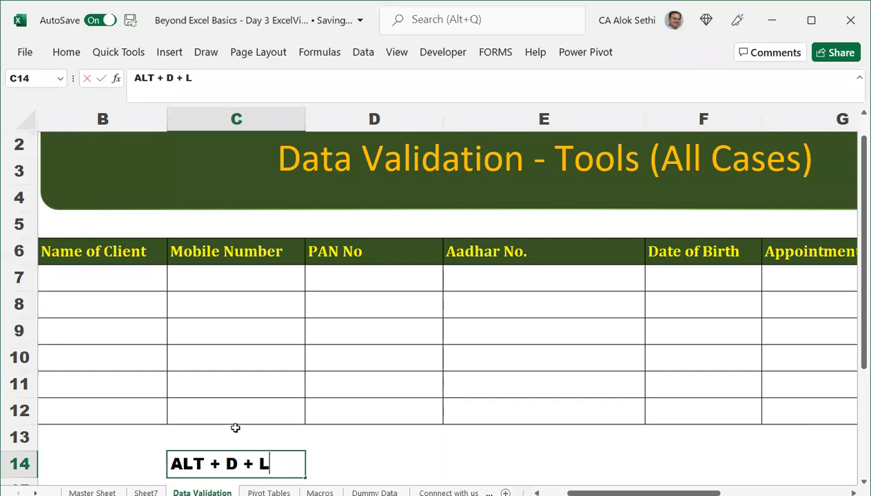
pyautogui.press('Return')
pyautogui.press('Up')
pyautogui.press('Left')
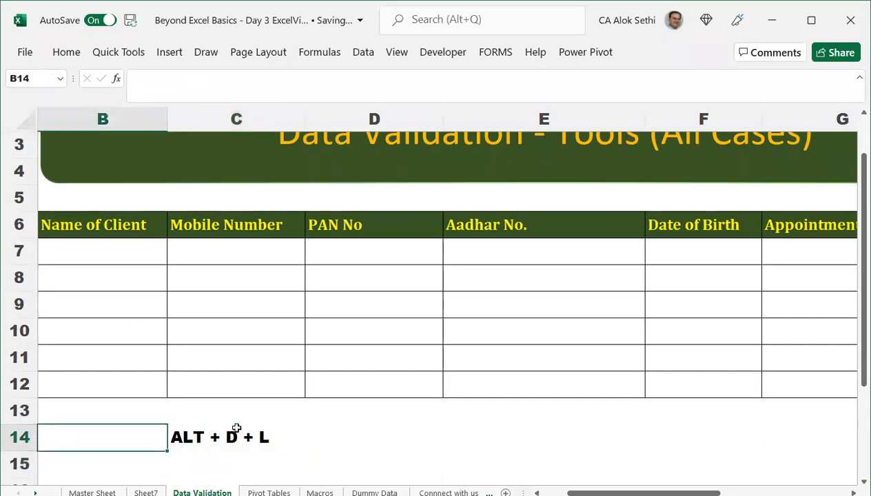
# Delete table rows 10 to 12 so only three data rows remain.
pyautogui.scroll(1, 238, 427)
pyautogui.scroll(-1, 238, 427)
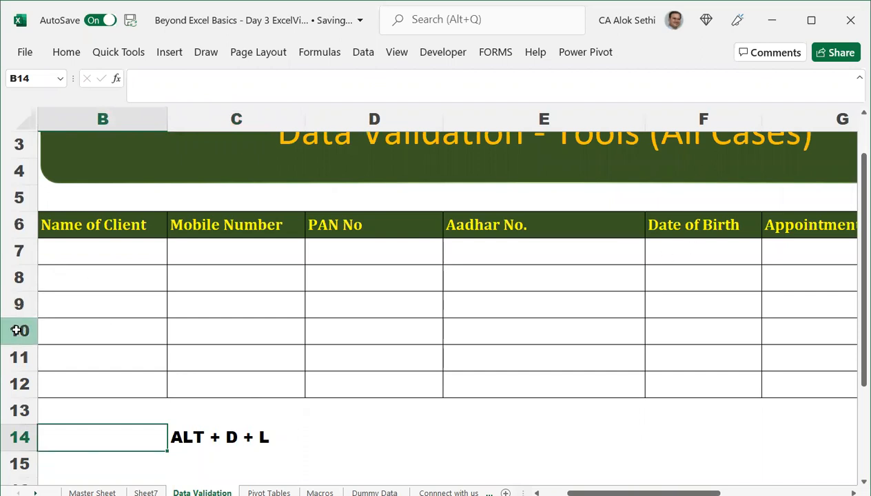
pyautogui.moveTo(18, 330); pyautogui.dragTo(10, 384)
pyautogui.hotkey('ctrl', '-')
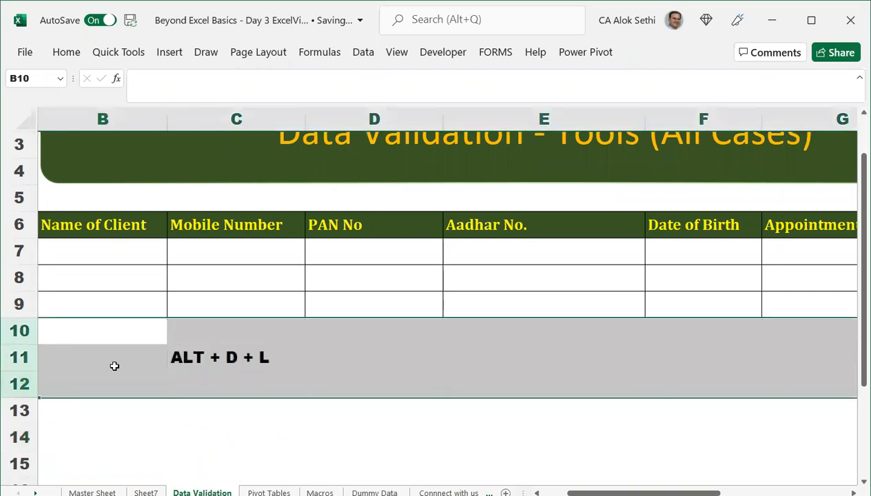
pyautogui.scroll(2, 151, 334)
pyautogui.click(169, 312)
# Make column A narrower and select the shortcut note, now in C11.
pyautogui.press('Left')
pyautogui.press('Left')
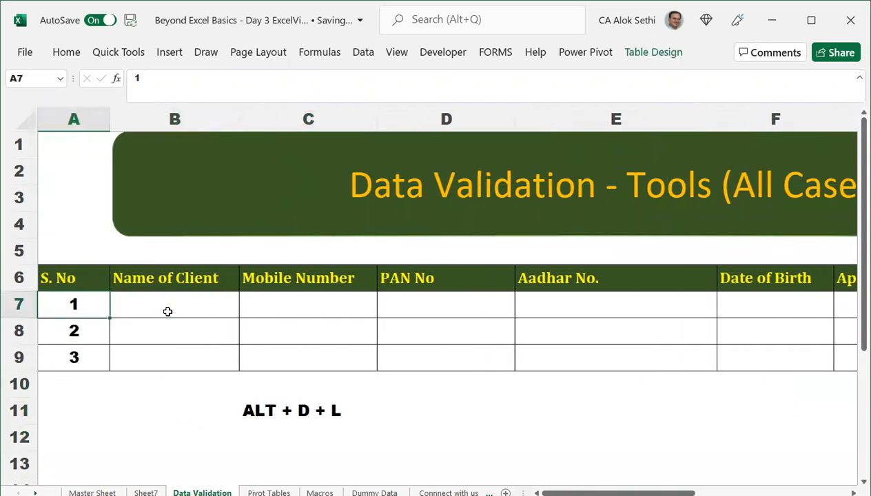
pyautogui.scroll(-1, 168, 311)
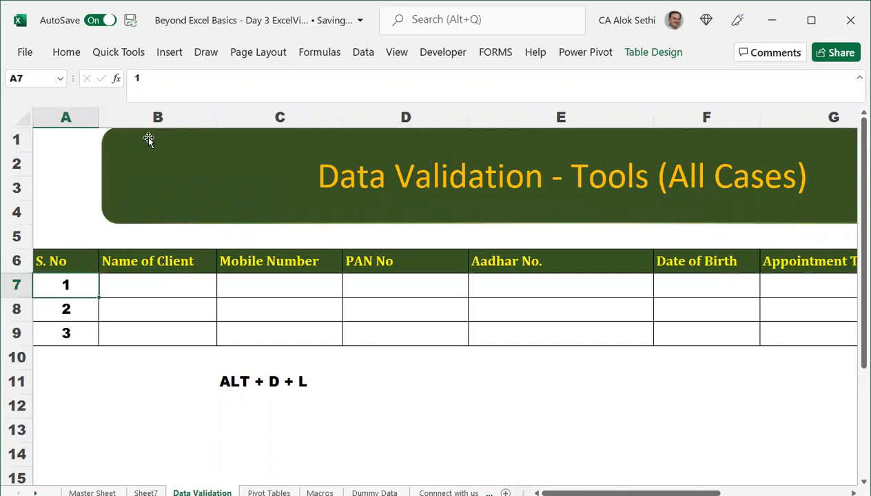
pyautogui.moveTo(96, 118); pyautogui.dragTo(73, 118)
pyautogui.click(195, 381)
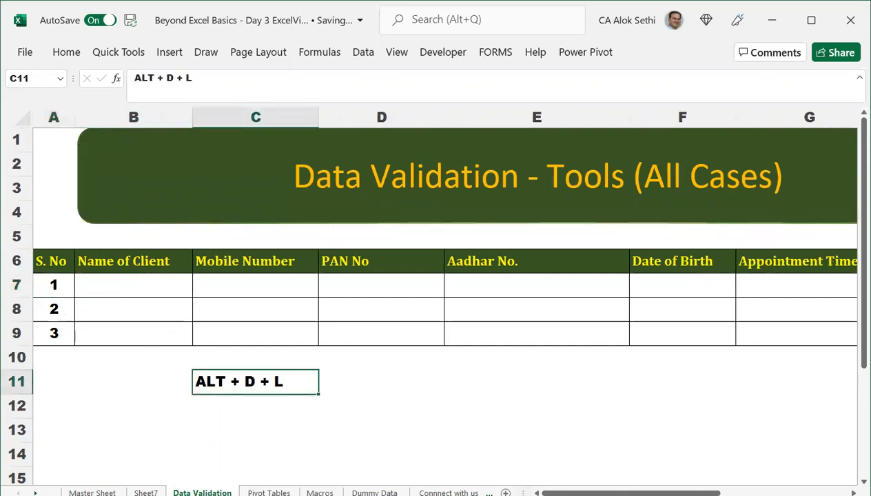
# Look through the Data tab's Data Validation dropdown, then select B7 and enlarge the sheet view.
pyautogui.click(364, 52)
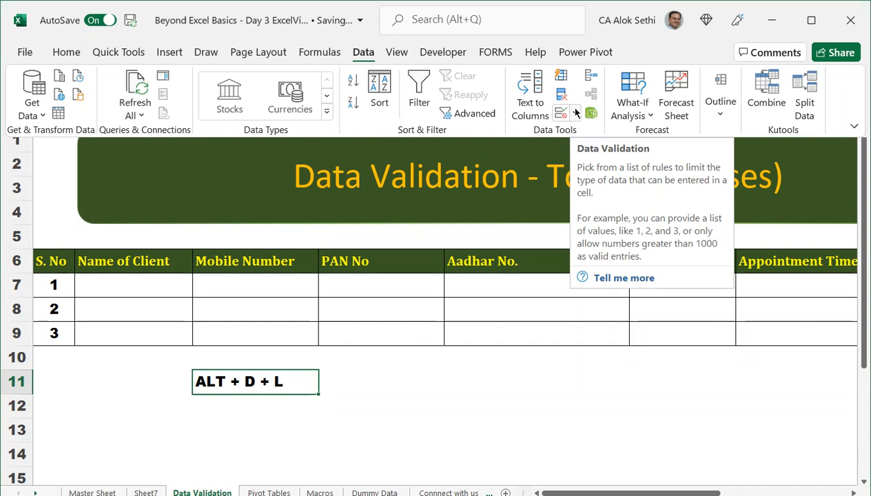
pyautogui.click(132, 284)
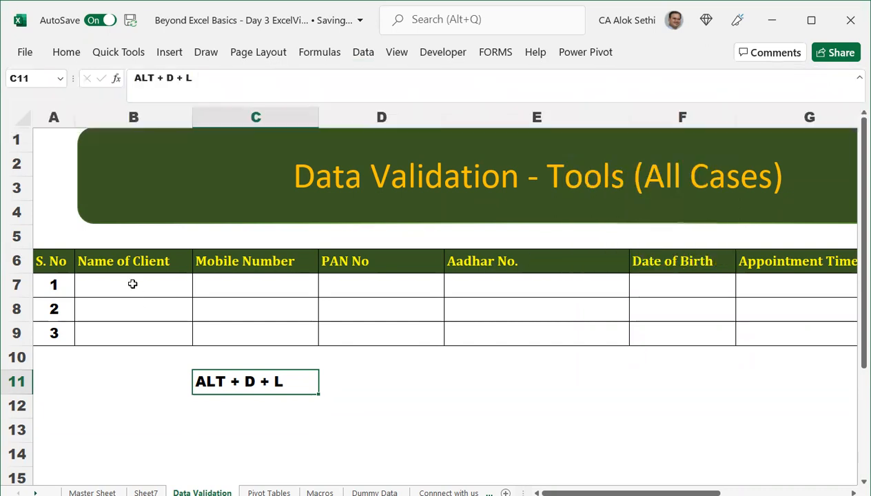
pyautogui.click(132, 284)
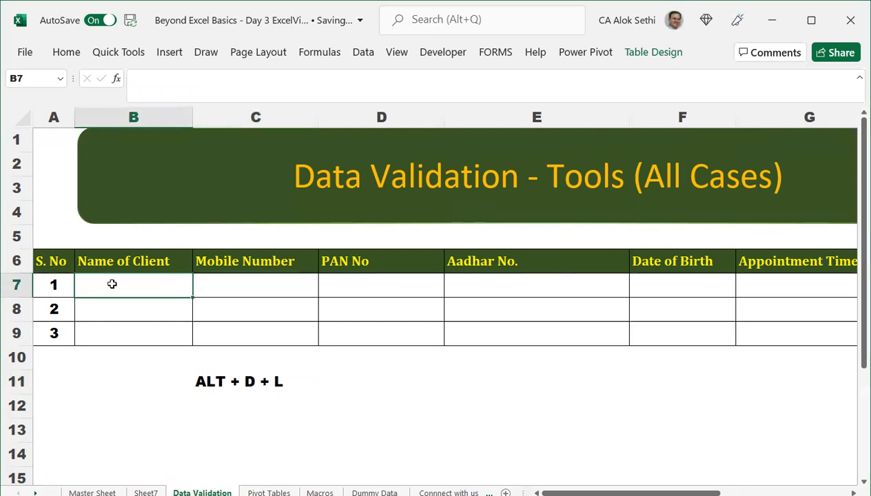
pyautogui.click(364, 55)
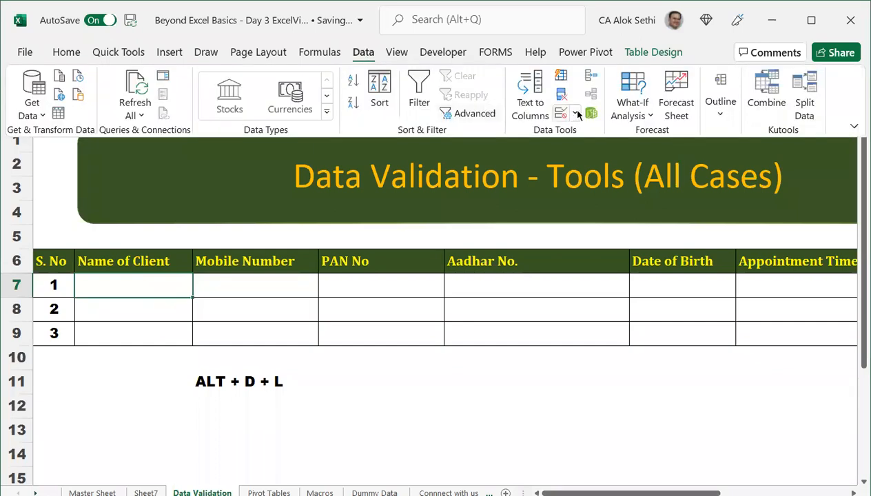
pyautogui.click(576, 113)
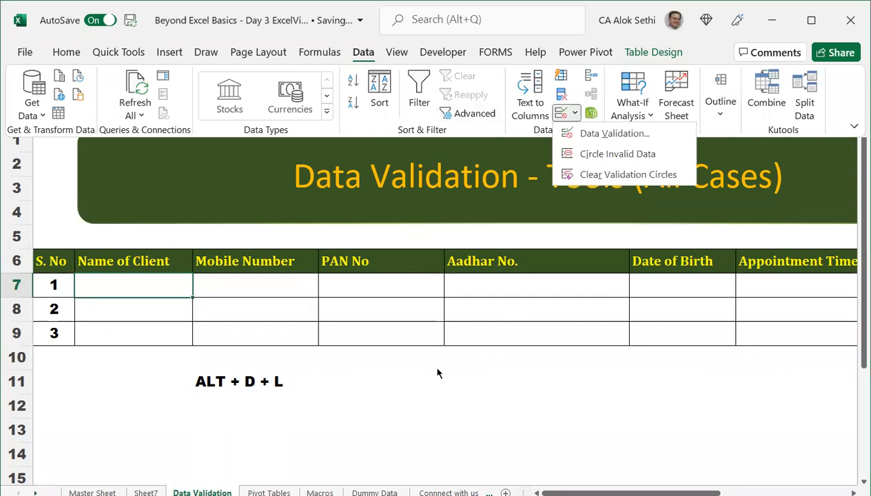
pyautogui.click(101, 286)
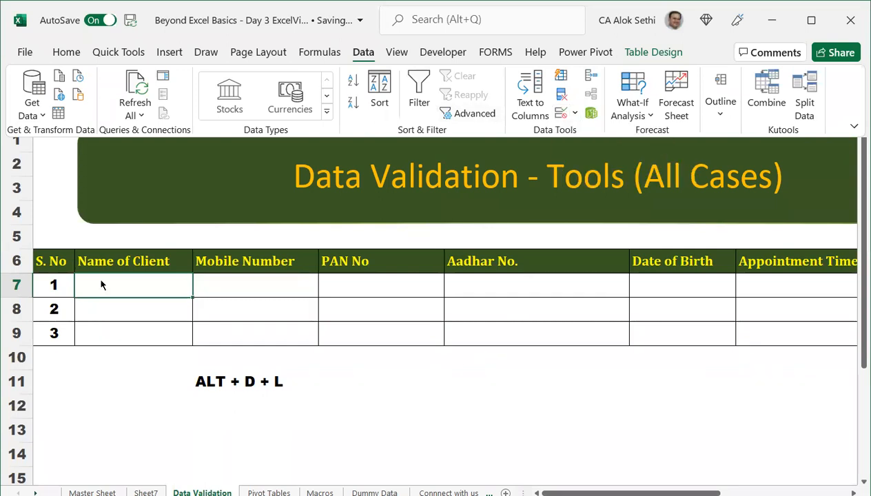
pyautogui.click(100, 285)
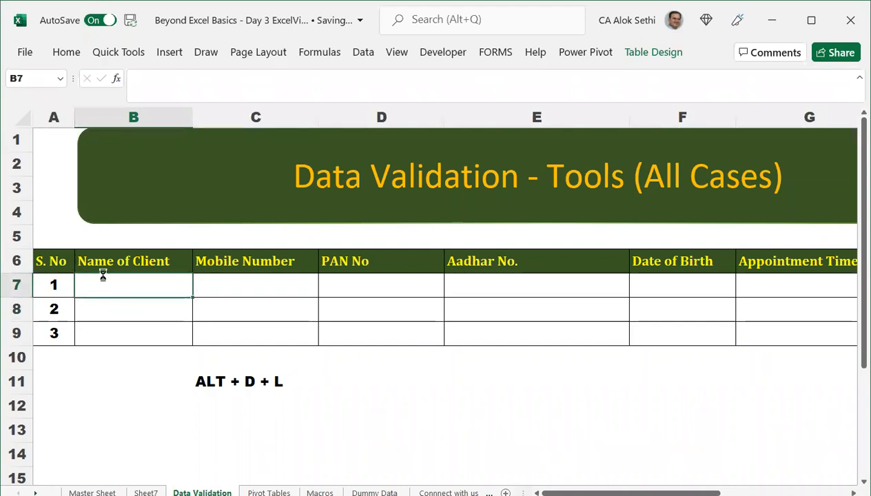
pyautogui.scroll(3, 103, 284)
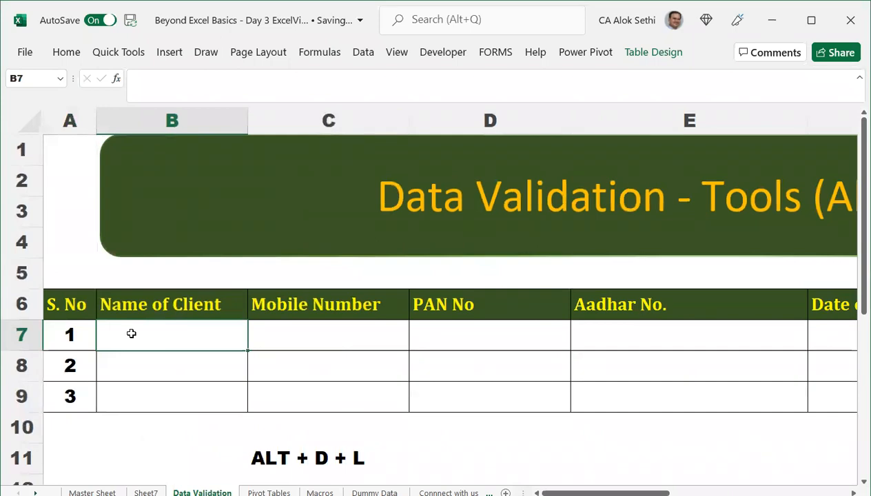
pyautogui.press('alt')
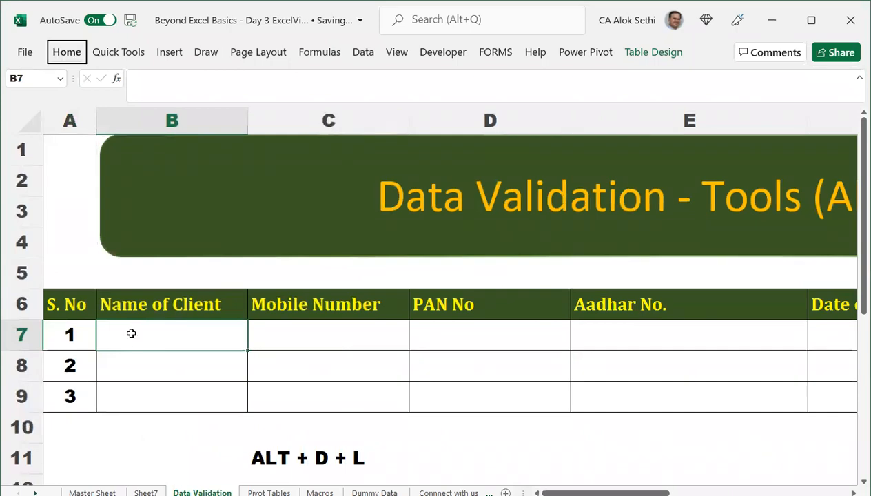
pyautogui.press('d')
pyautogui.press('l')
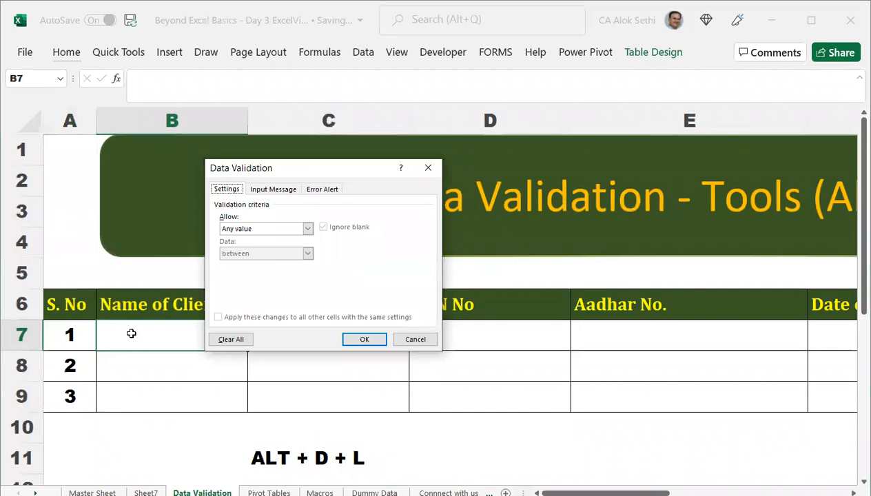
pyautogui.press('Escape')
pyautogui.press('alt')
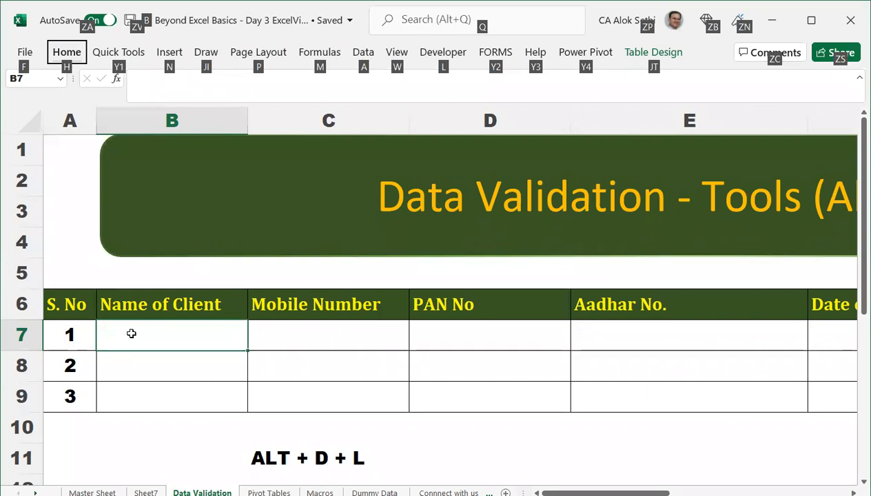
pyautogui.press('d')
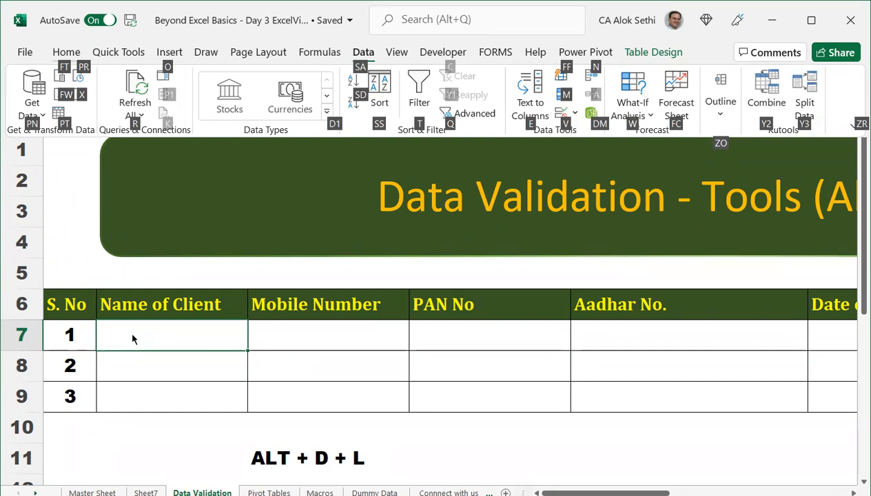
pyautogui.press('v')
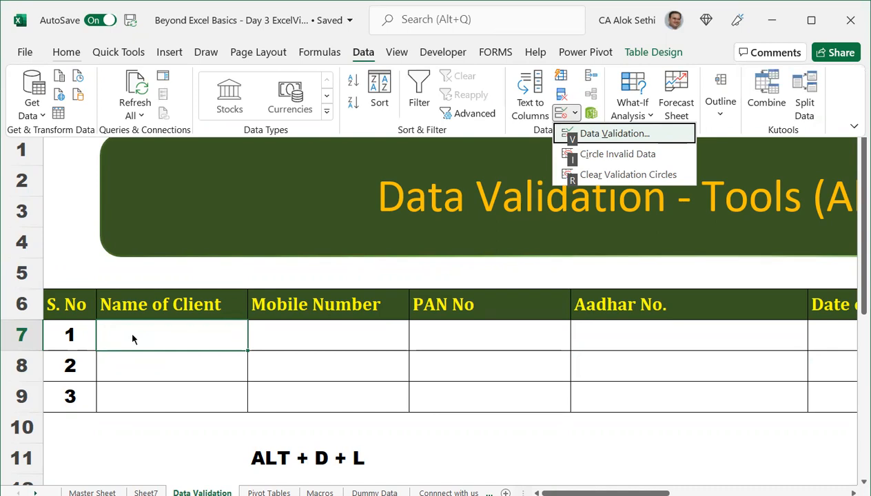
pyautogui.press('v')
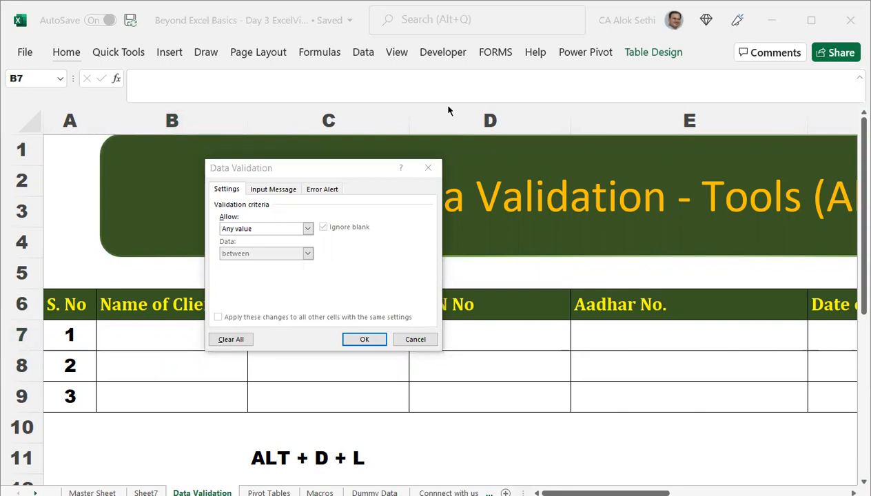
pyautogui.click(415, 339)
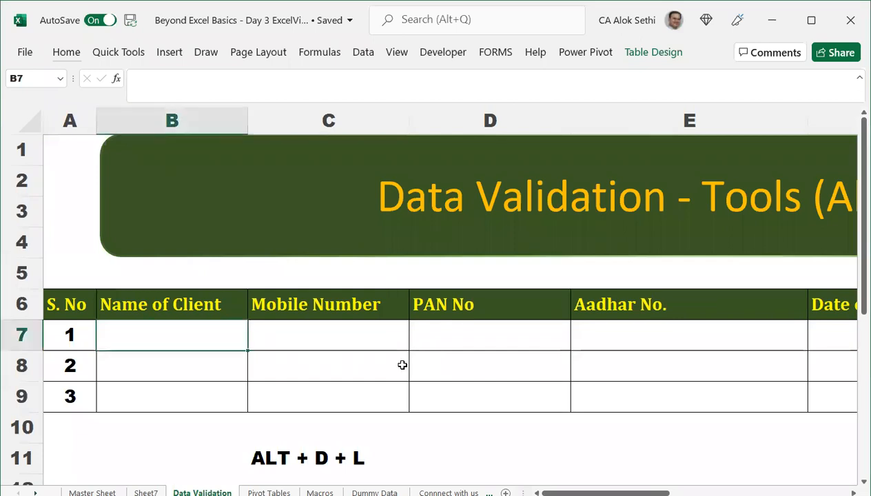
pyautogui.press('alt')
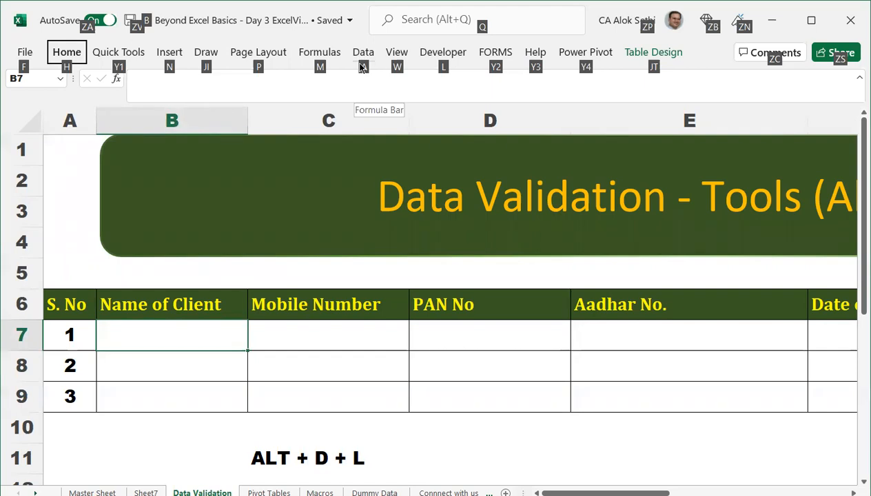
pyautogui.press('d')
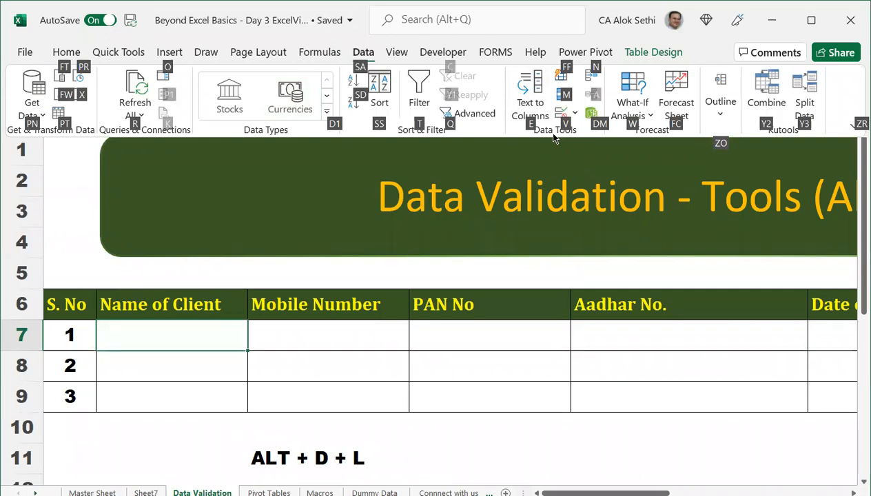
pyautogui.press('v')
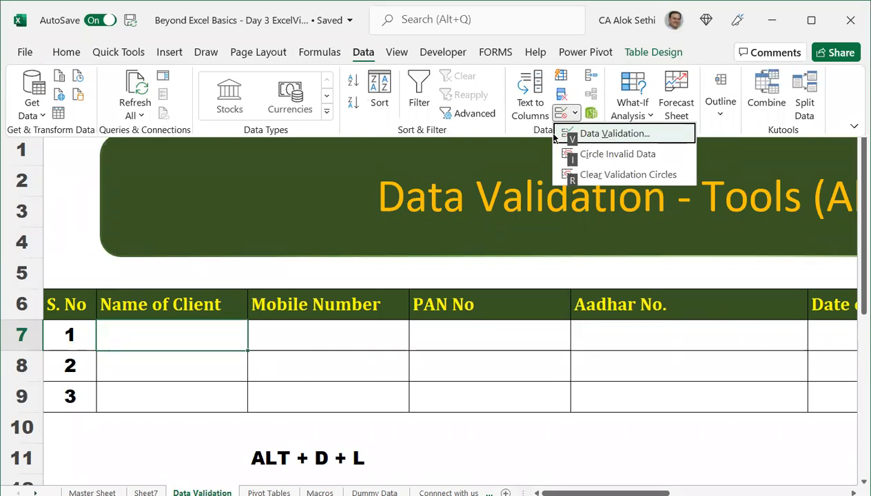
pyautogui.press('v')
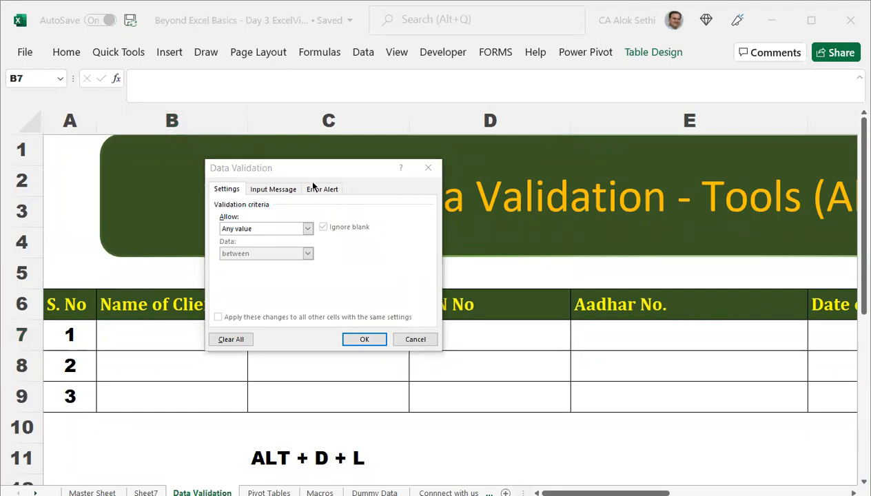
pyautogui.click(415, 339)
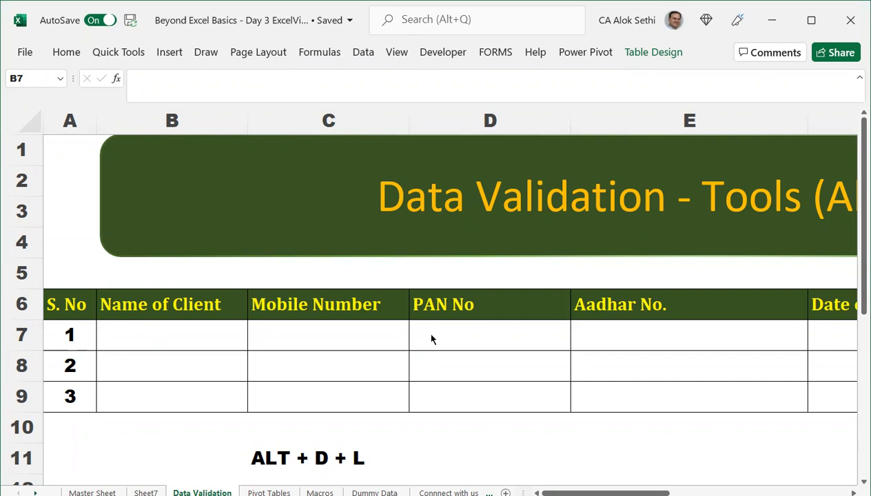
# Select cell B7 and open Excel's Help pane with F1.
pyautogui.click(441, 334)
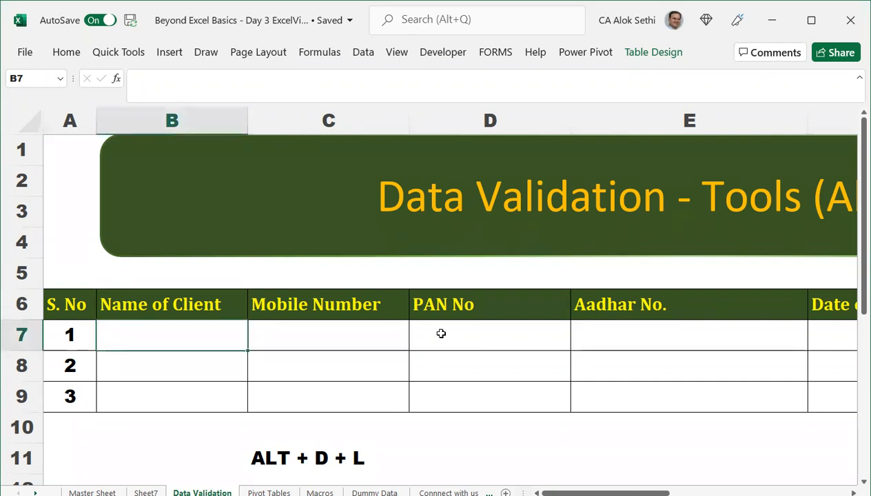
pyautogui.press('F1')
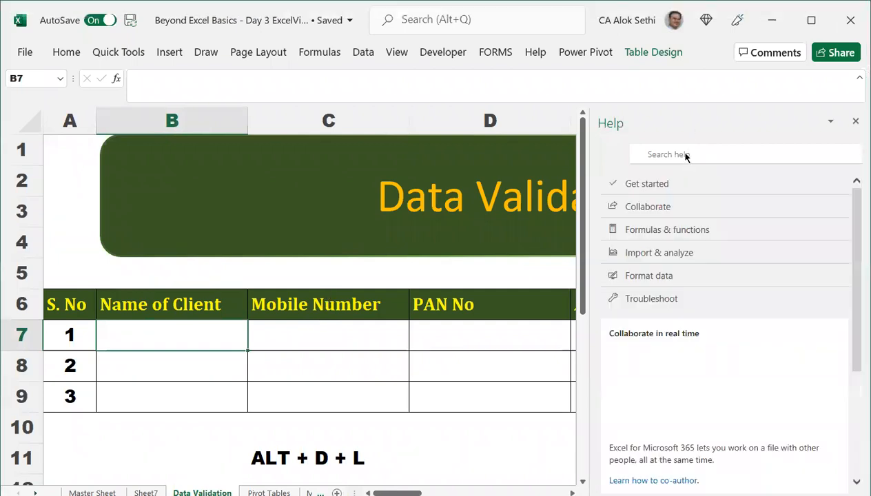
# Search Help for 'validation data' and launch Data Validation from the article's Take me there link.
pyautogui.click(684, 153)
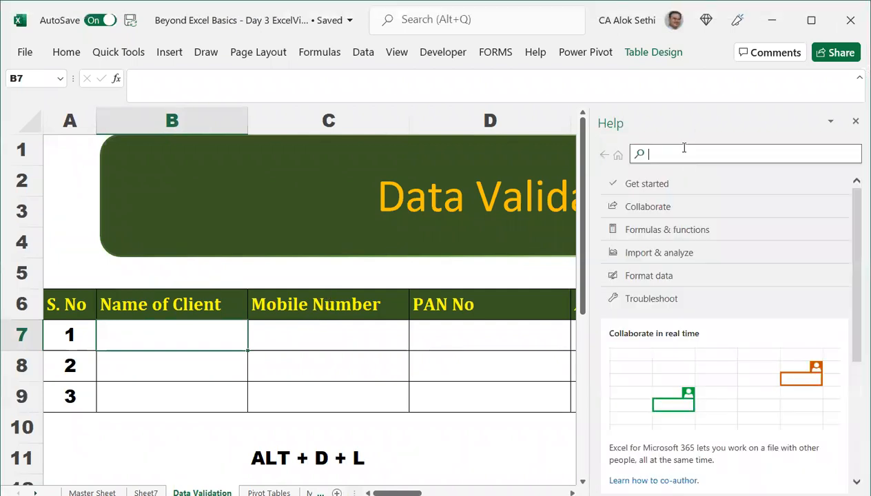
pyautogui.write('DATA VALIDATION')
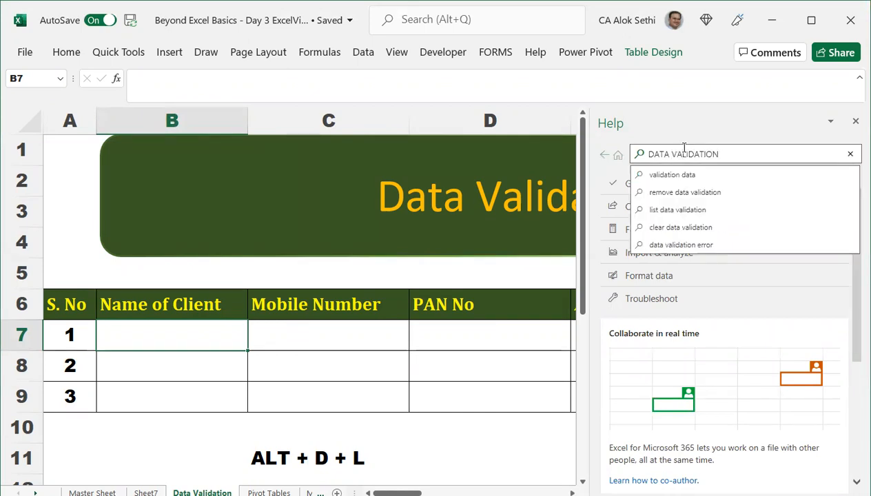
pyautogui.press('Down')
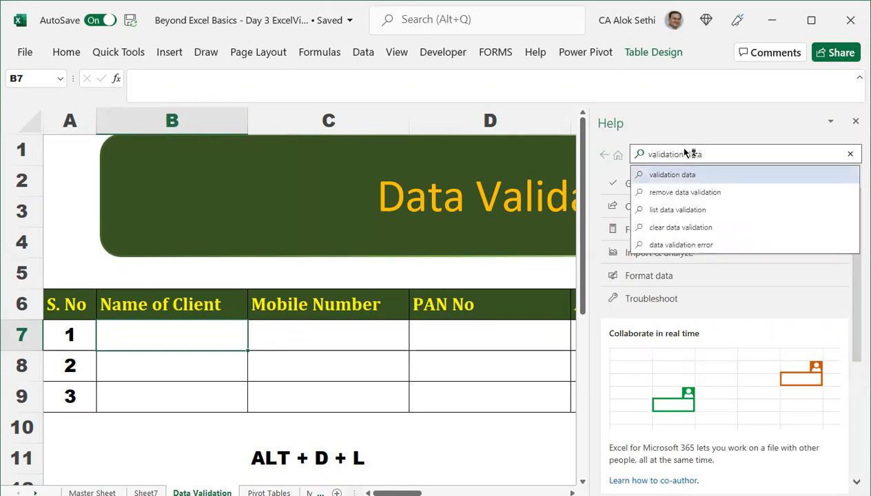
pyautogui.press('Return')
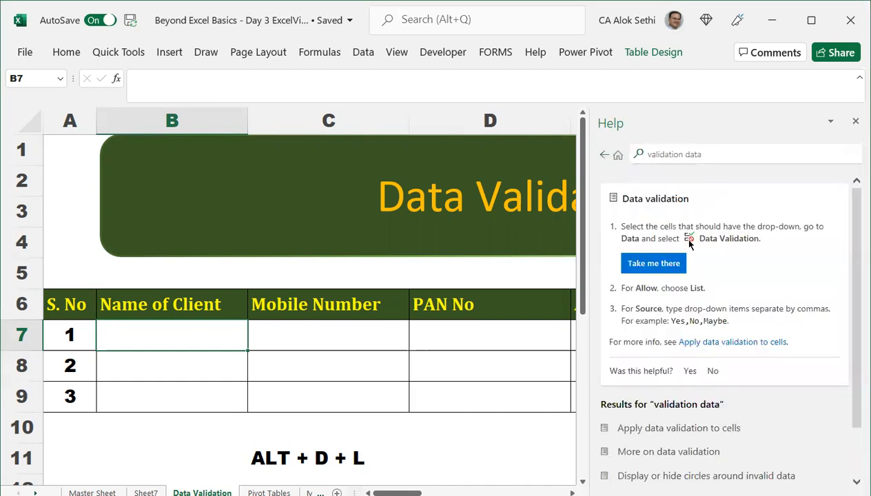
pyautogui.scroll(-1, 693, 290)
pyautogui.scroll(1, 692, 291)
pyautogui.click(663, 272)
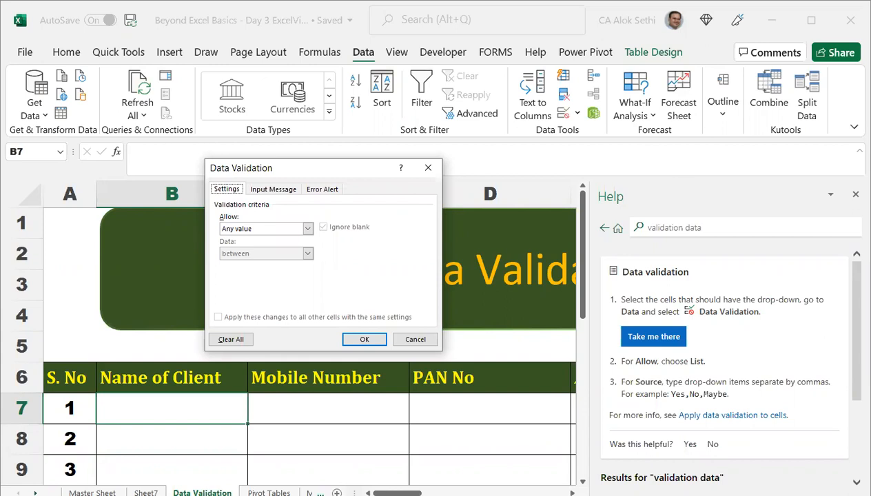
# Give cell B7 a Custom validation rule with the formula =ISTEXT(B7).
pyautogui.hotkey('alt', 'Tab')
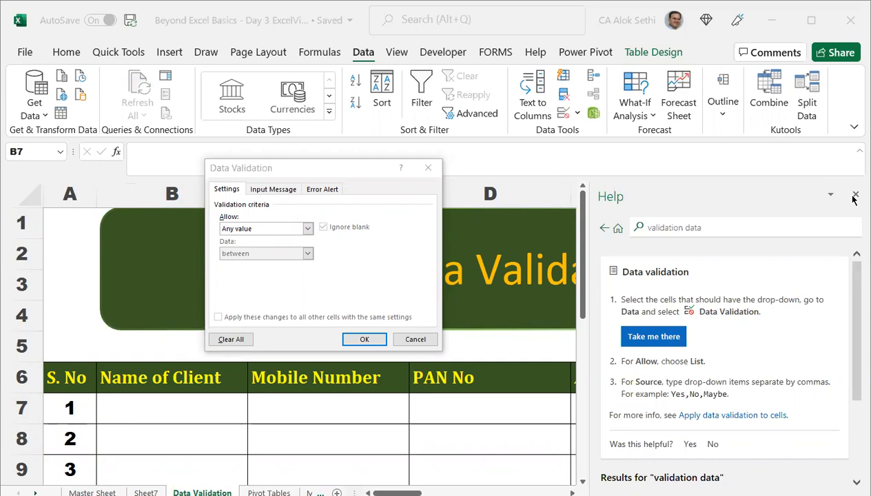
pyautogui.click(428, 273)
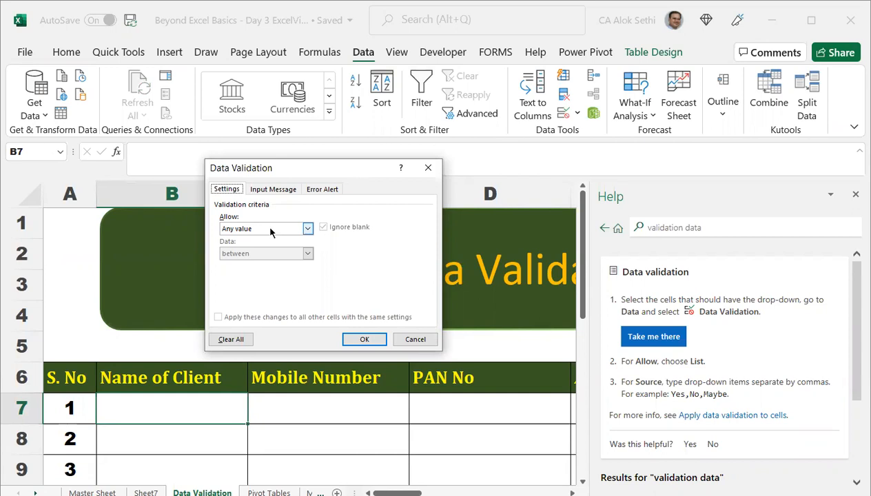
pyautogui.click(271, 230)
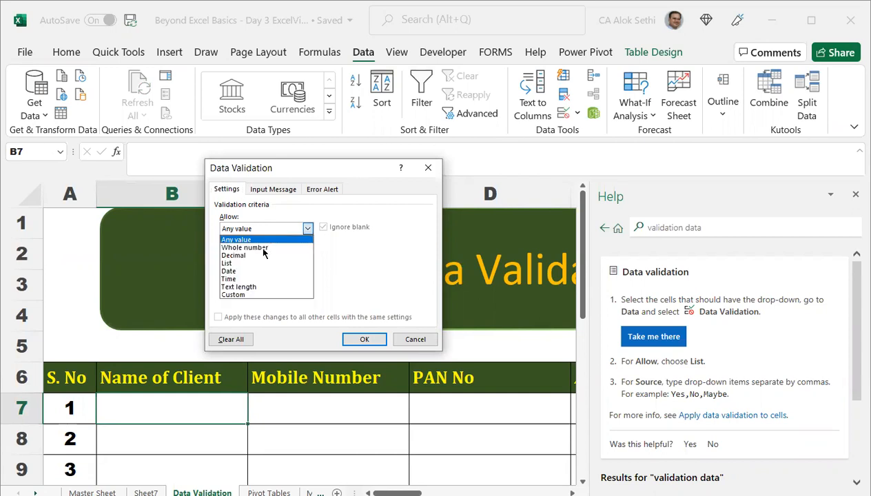
pyautogui.click(245, 294)
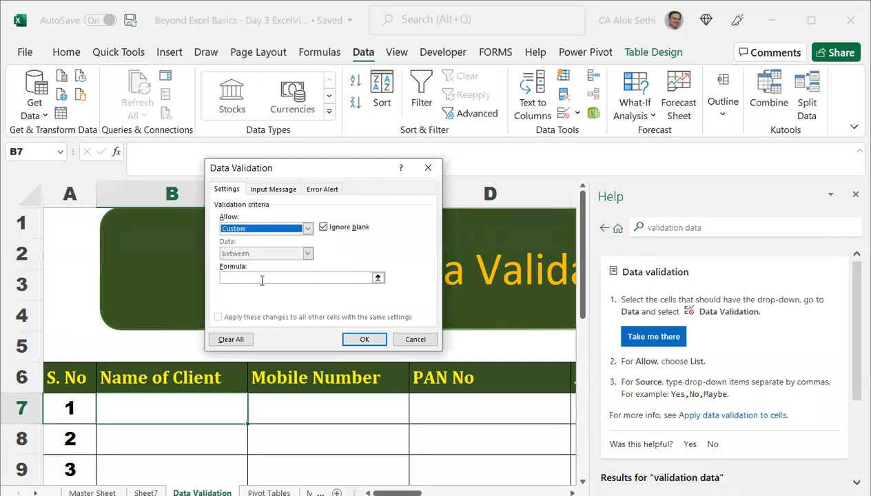
pyautogui.click(260, 278)
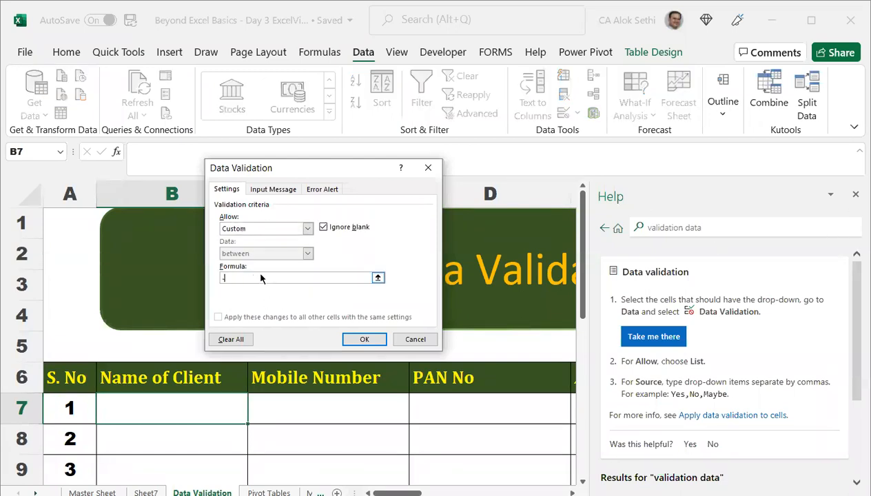
pyautogui.write('=')
pyautogui.write('TEXT')
pyautogui.press('BackSpace')
pyautogui.press('BackSpace')
pyautogui.press('BackSpace')
pyautogui.press('BackSpace')
pyautogui.write('ISTEXT(')
pyautogui.click(210, 403)
pyautogui.write(')')
pyautogui.click(372, 339)
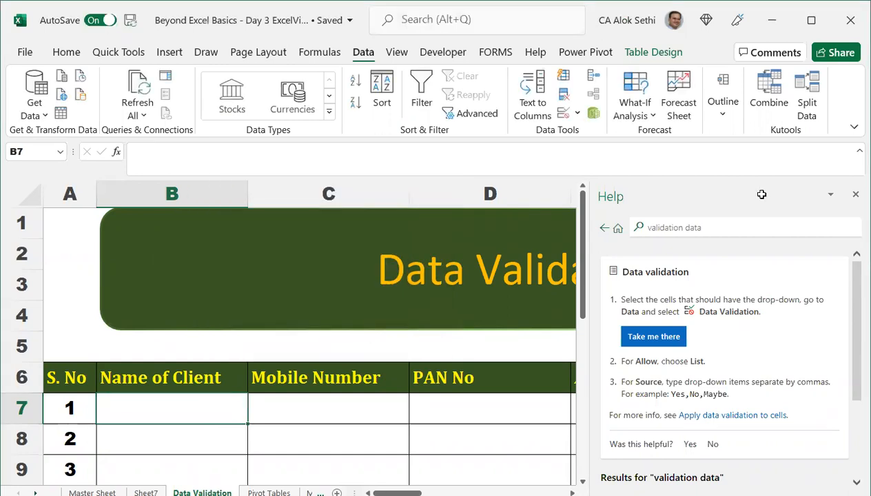
pyautogui.click(855, 196)
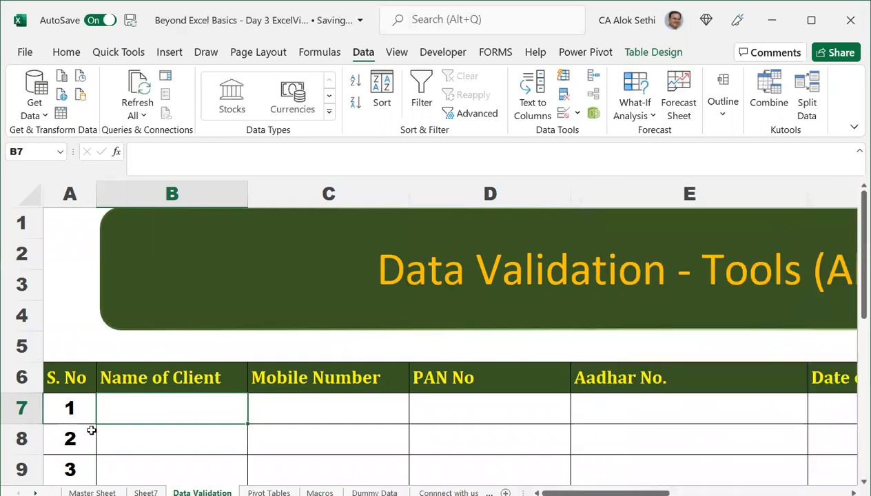
pyautogui.doubleClick(165, 408)
pyautogui.write('1234')
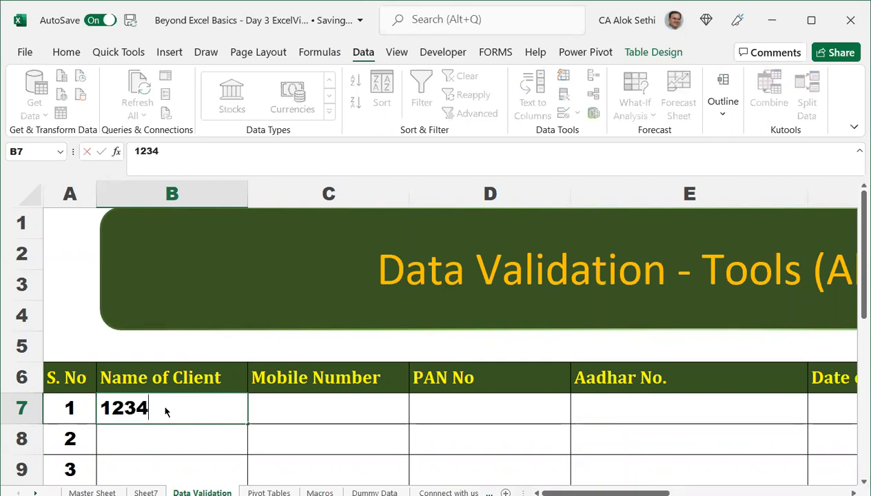
pyautogui.press('Return')
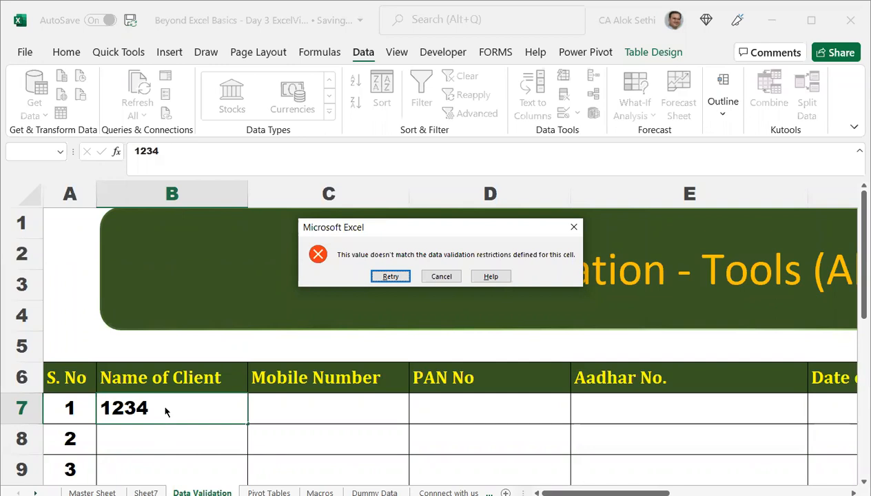
pyautogui.click(442, 277)
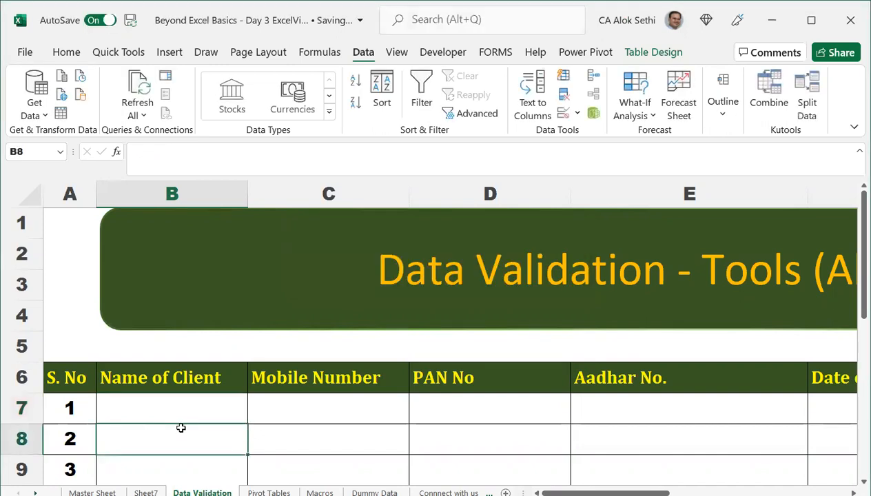
pyautogui.write('3234')
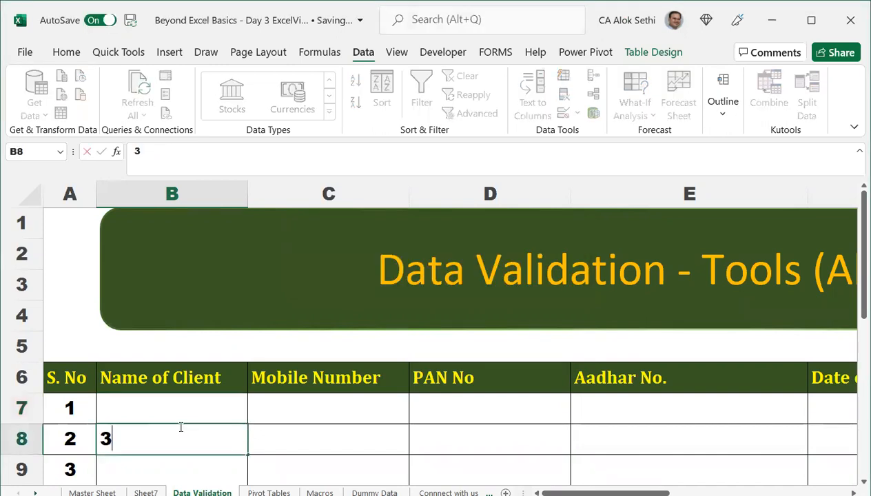
pyautogui.press('Return')
pyautogui.click(181, 429)
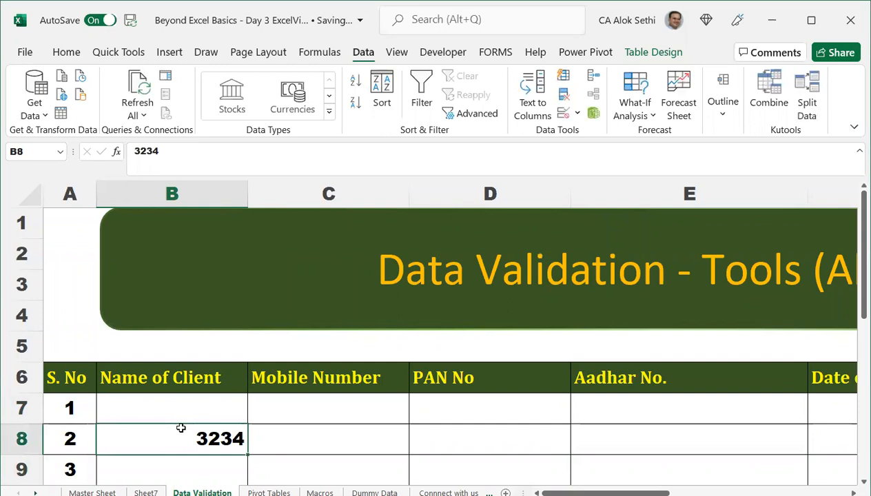
pyautogui.press('Delete')
pyautogui.press('Up')
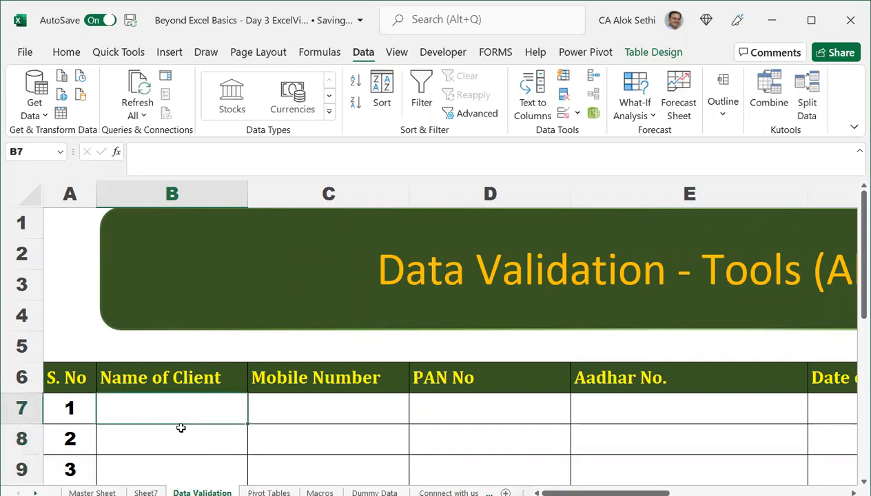
# Paste B7's validation onto the name cells below, then confirm 234234 is rejected.
pyautogui.hotkey('ctrl', 'c')
pyautogui.moveTo(180, 427); pyautogui.dragTo(188, 418)
pyautogui.scroll(-2, 179, 422)
pyautogui.scroll(-1, 190, 418)
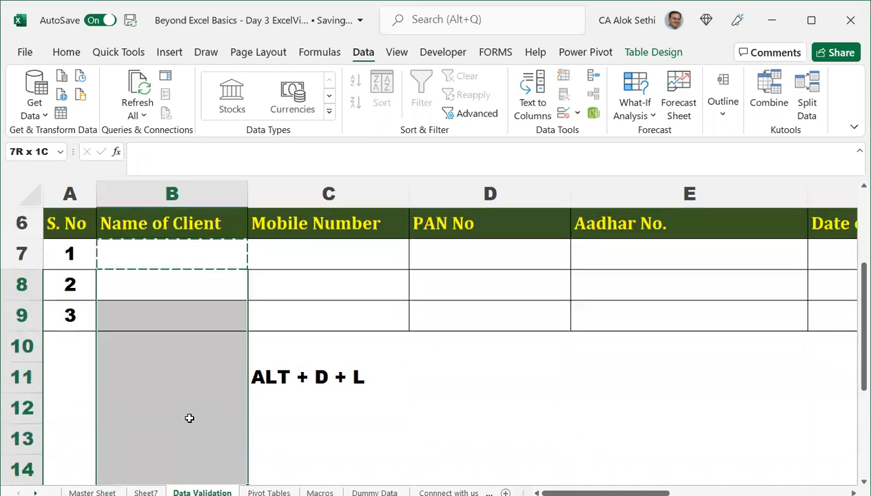
pyautogui.hotkey('ctrl', 'v')
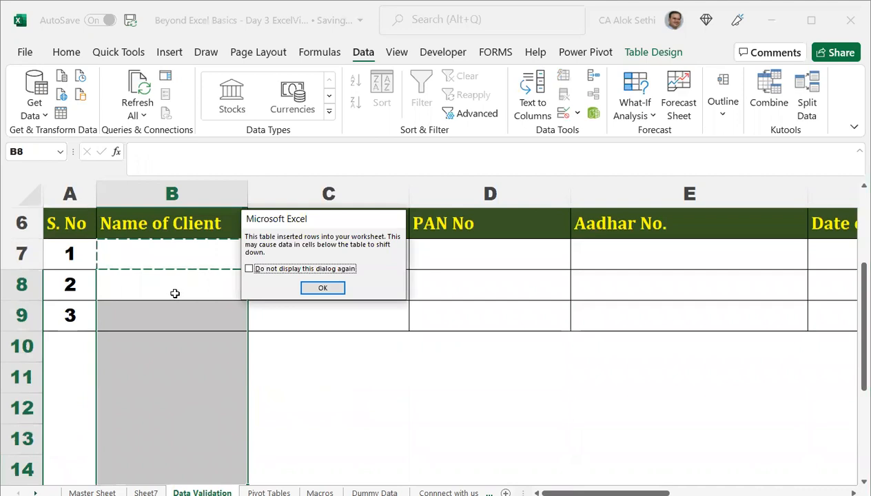
pyautogui.press('Return')
pyautogui.write('23')
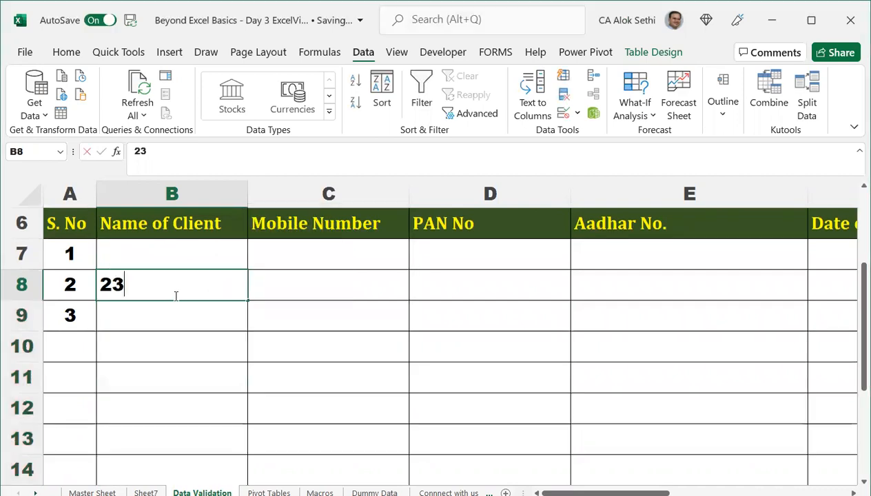
pyautogui.write('4234')
pyautogui.press('Return')
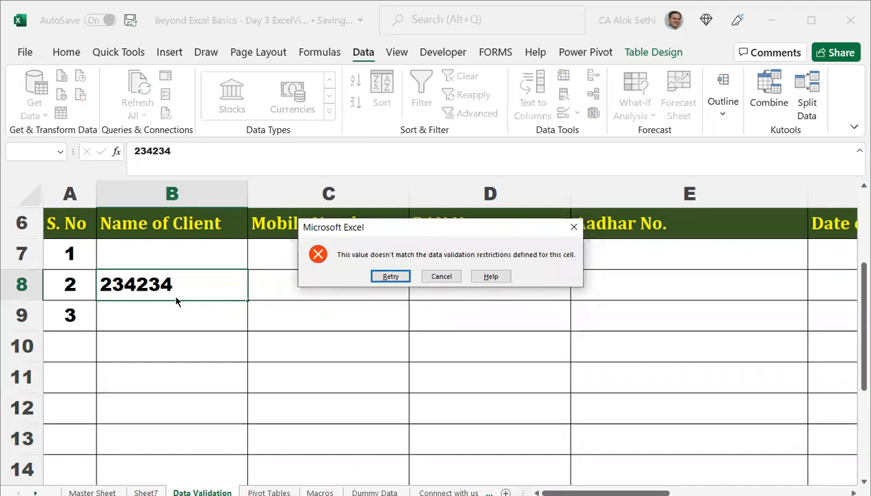
pyautogui.press('Escape')
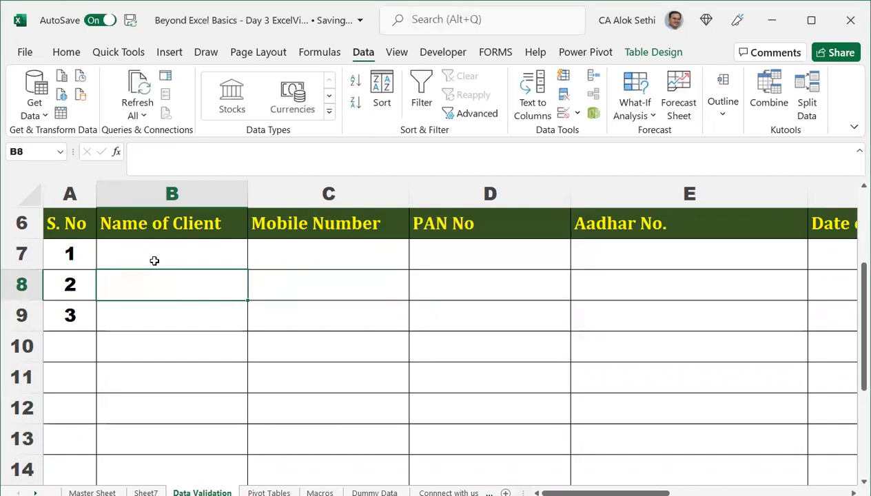
# Type four client names into Name of Client cells B7 through B10.
pyautogui.click(154, 260)
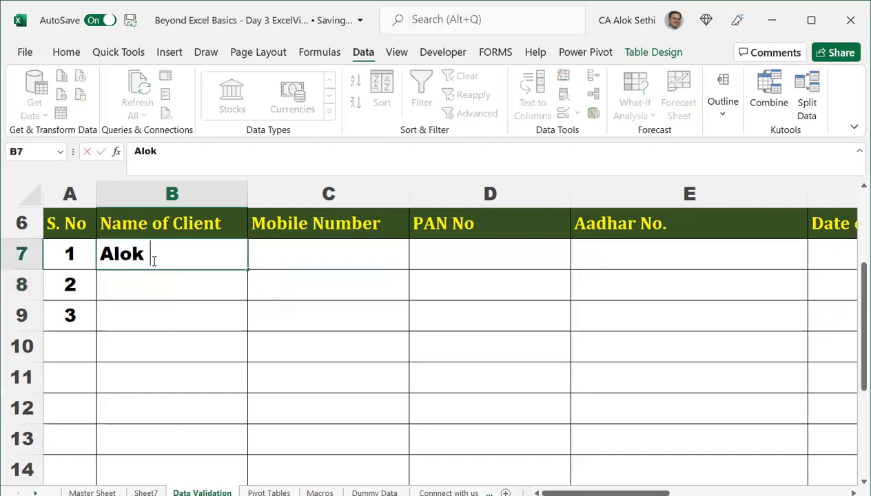
pyautogui.press('Return')
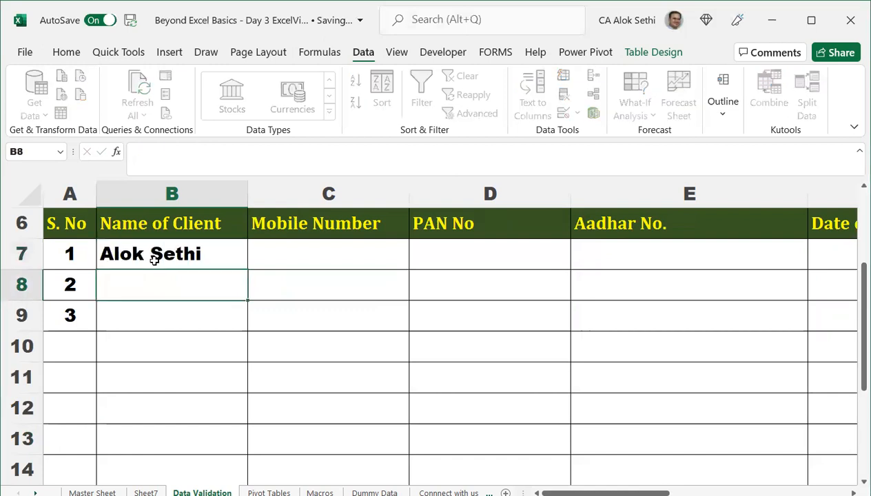
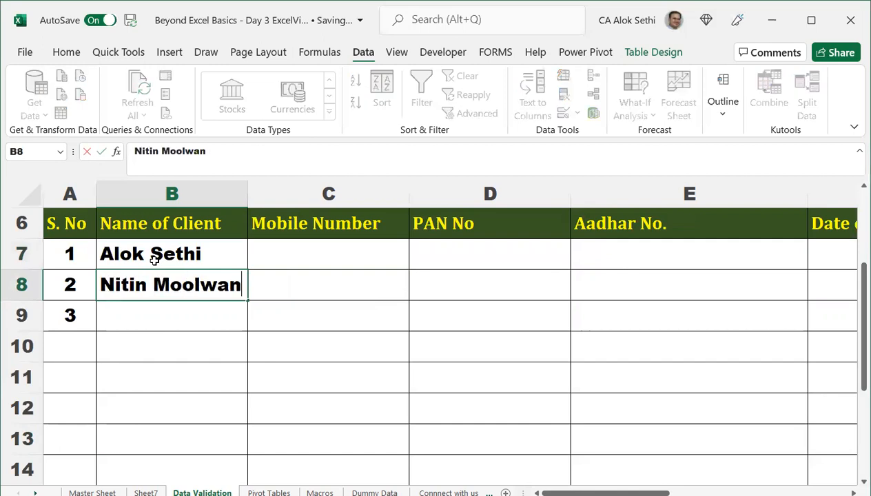
pyautogui.press('Return')
pyautogui.write('j')
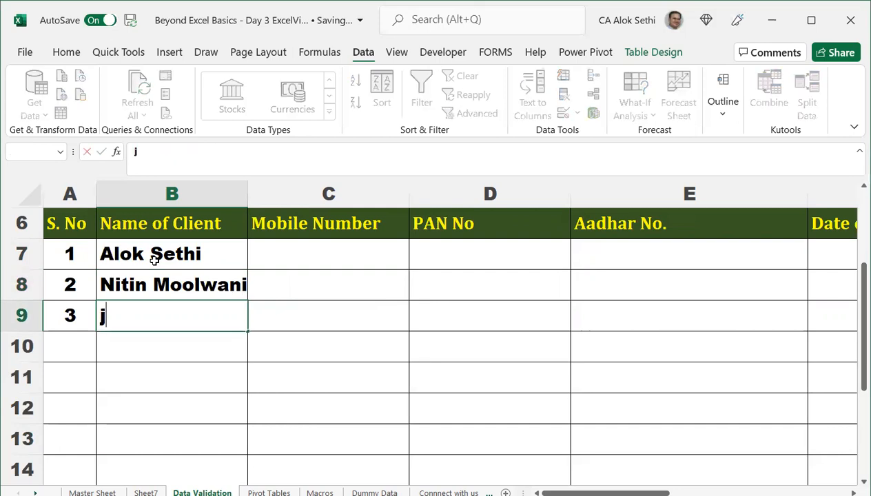
pyautogui.press('BackSpace')
pyautogui.write('Hemant')
pyautogui.press('Return')
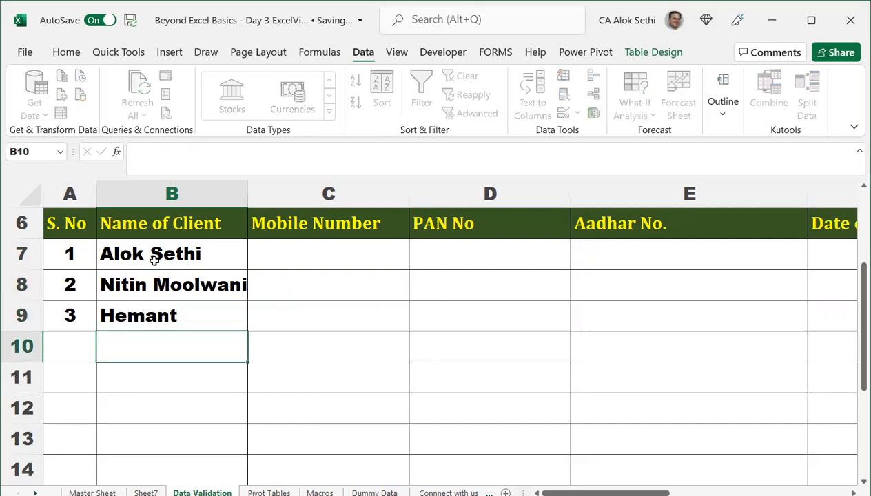
pyautogui.write('Akhil')
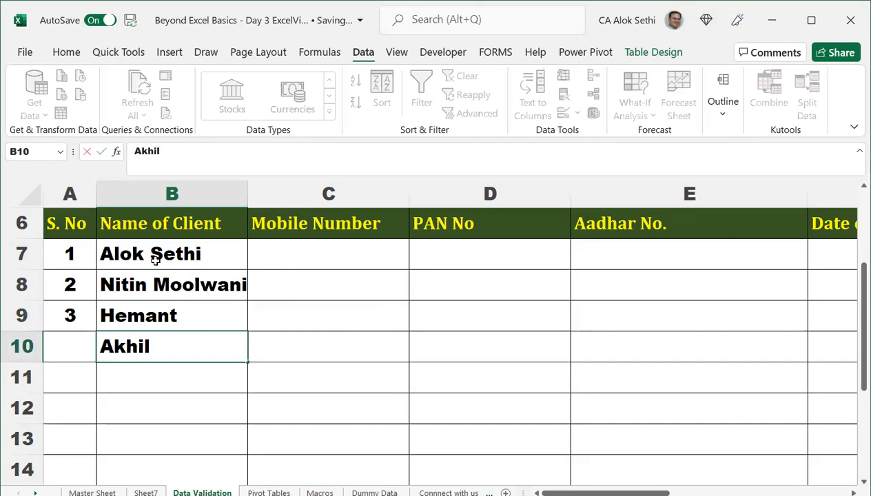
pyautogui.press('Return')
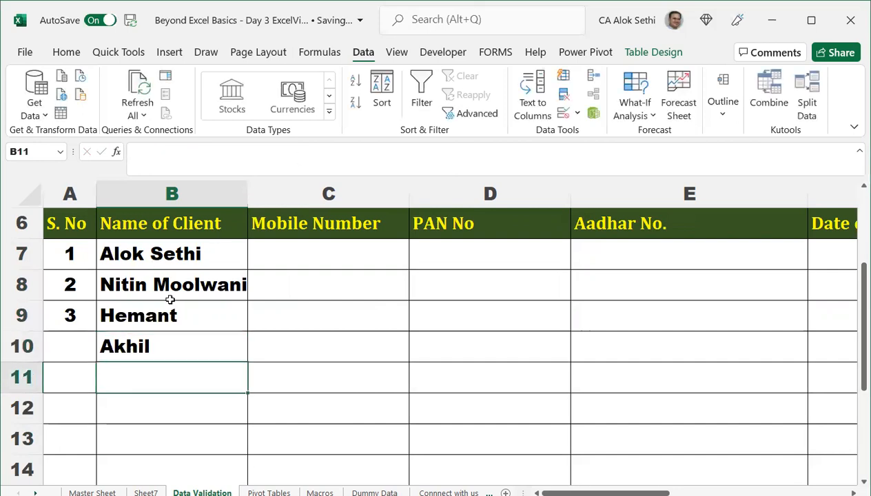
pyautogui.click(277, 247)
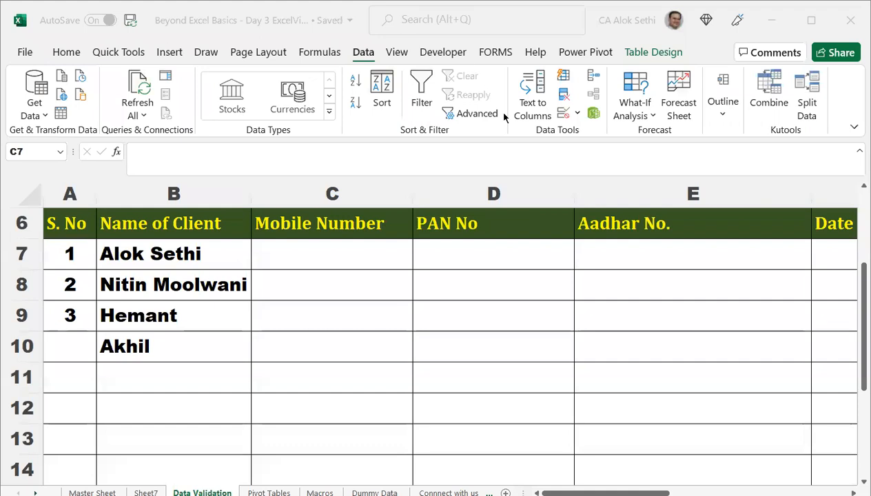
pyautogui.click(332, 254)
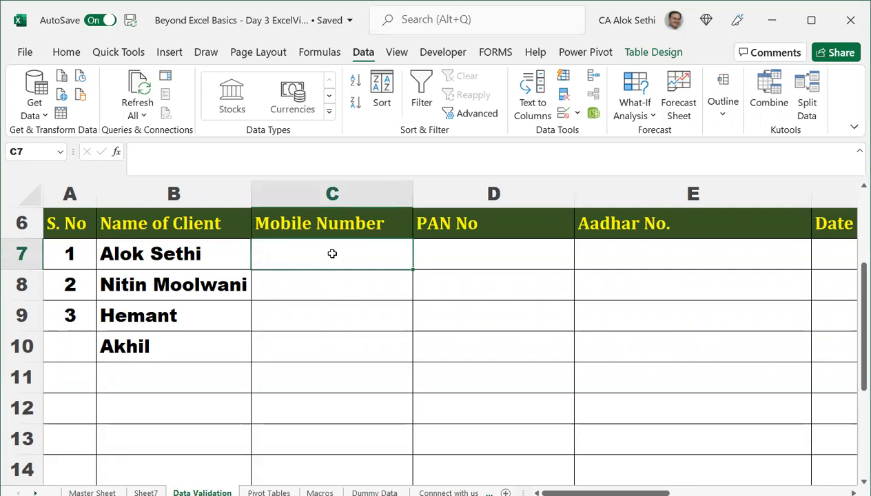
# Restrict Mobile Number column C to a text length equal to 10.
pyautogui.click(339, 195)
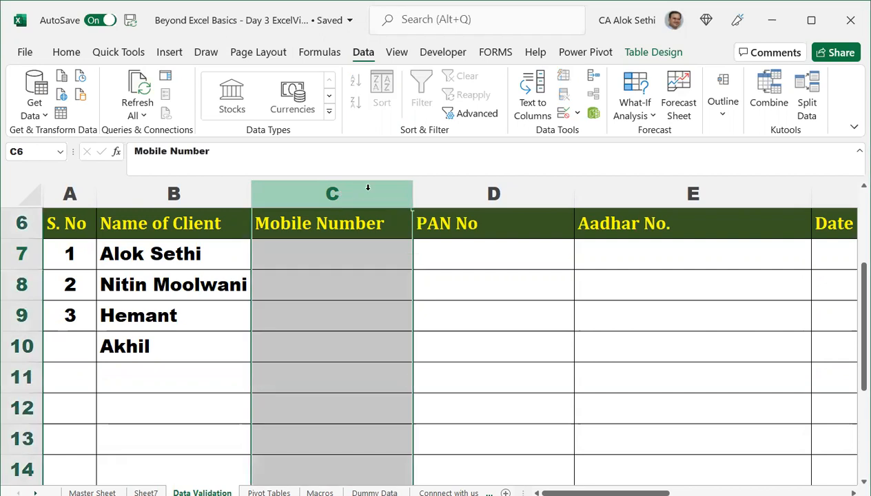
pyautogui.press('alt')
pyautogui.press('a')
pyautogui.press('v')
pyautogui.press('v')
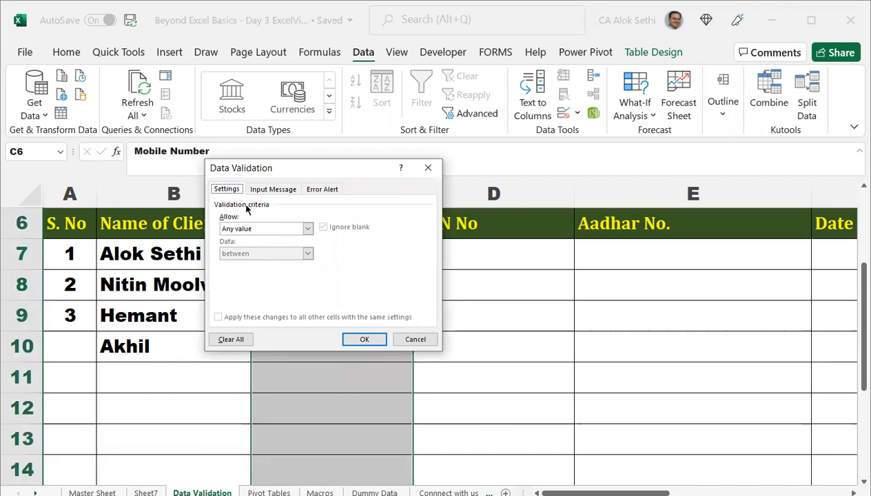
pyautogui.click(272, 229)
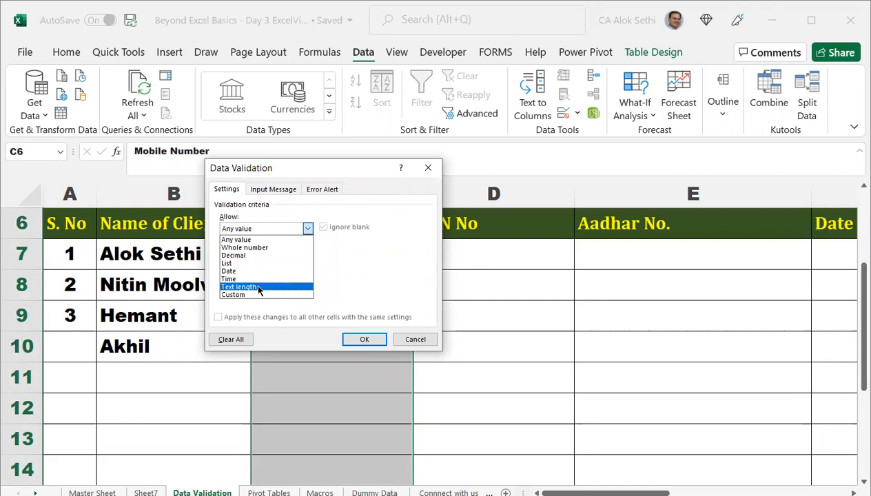
pyautogui.click(258, 286)
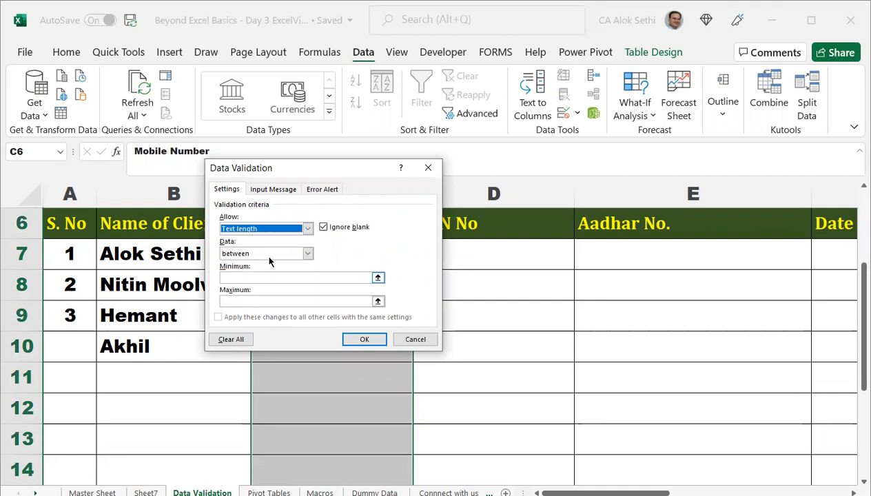
pyautogui.click(307, 255)
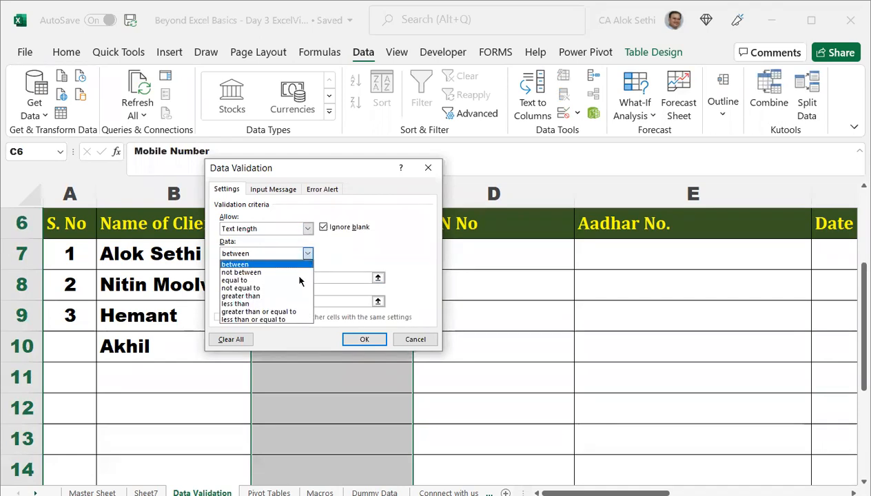
pyautogui.click(296, 273)
pyautogui.write('10')
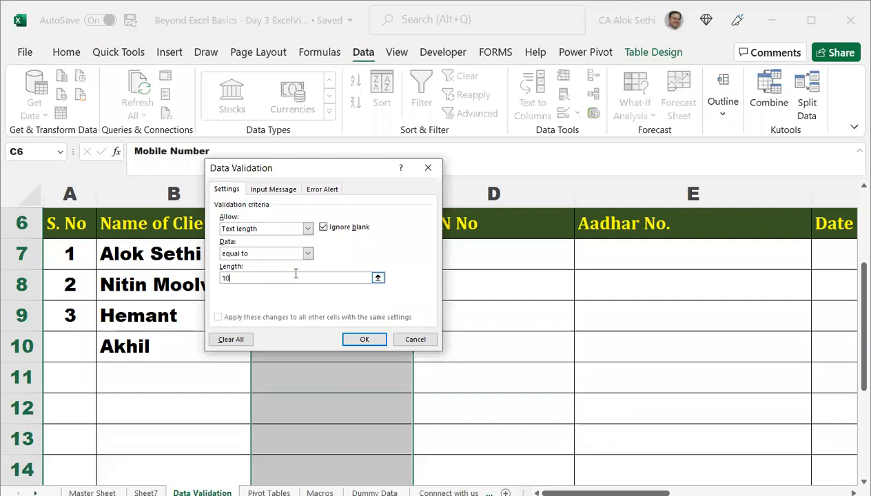
pyautogui.click(368, 340)
# Test the rule: a 10-digit number is accepted, an 11-digit number and 66565 are rejected.
pyautogui.click(333, 255)
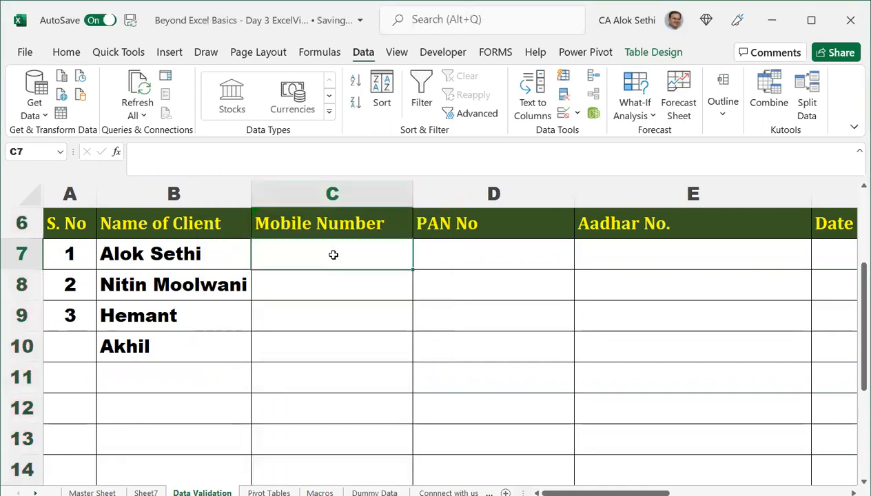
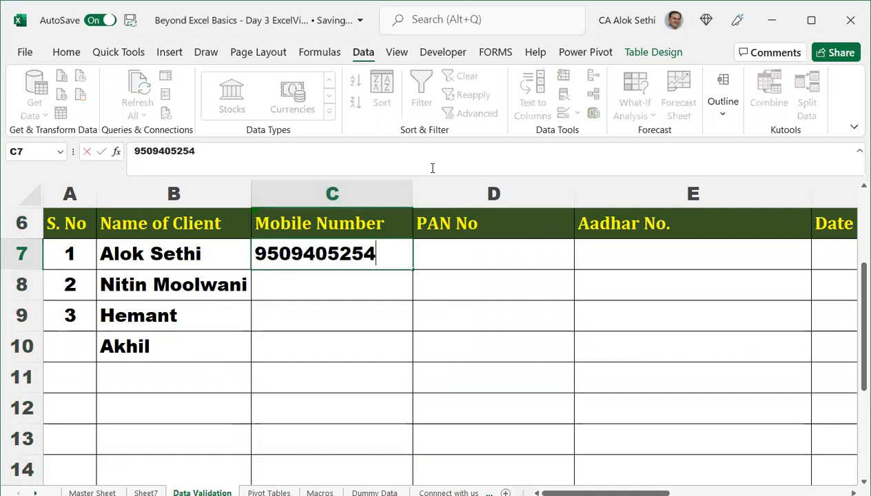
pyautogui.press('Return')
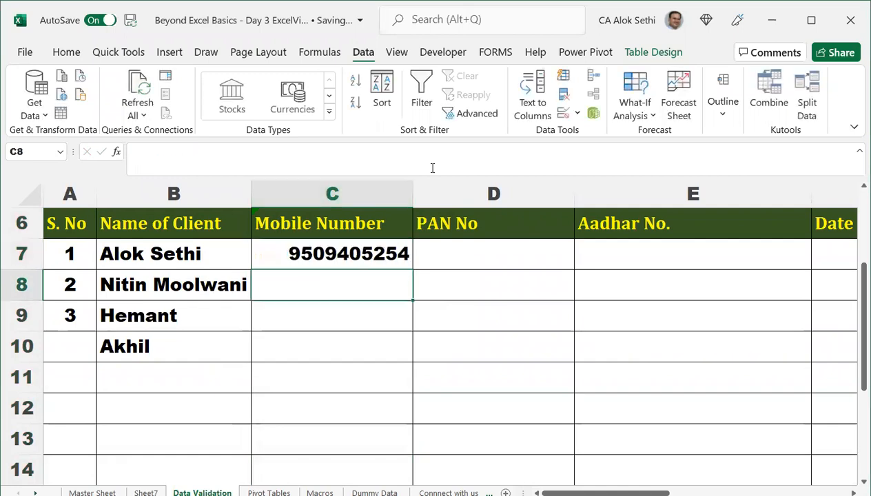
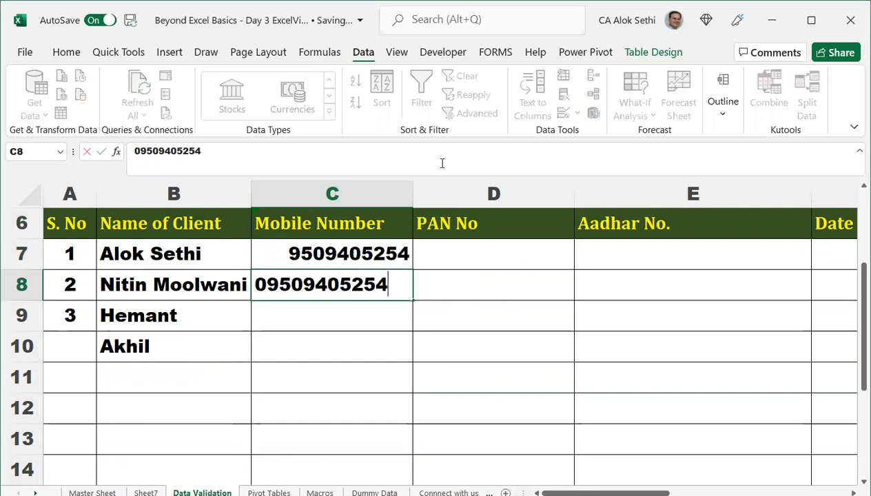
pyautogui.press('Return')
pyautogui.press('Up')
pyautogui.press('F2')
pyautogui.press('Left')
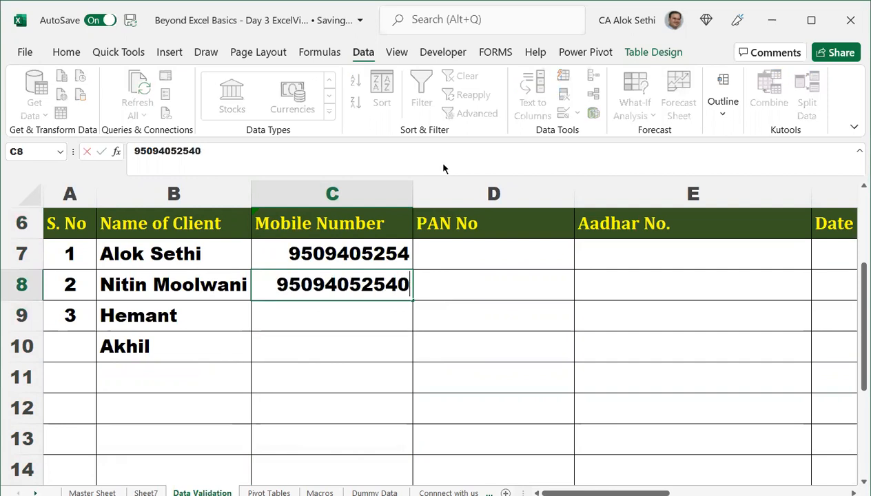
pyautogui.press('Return')
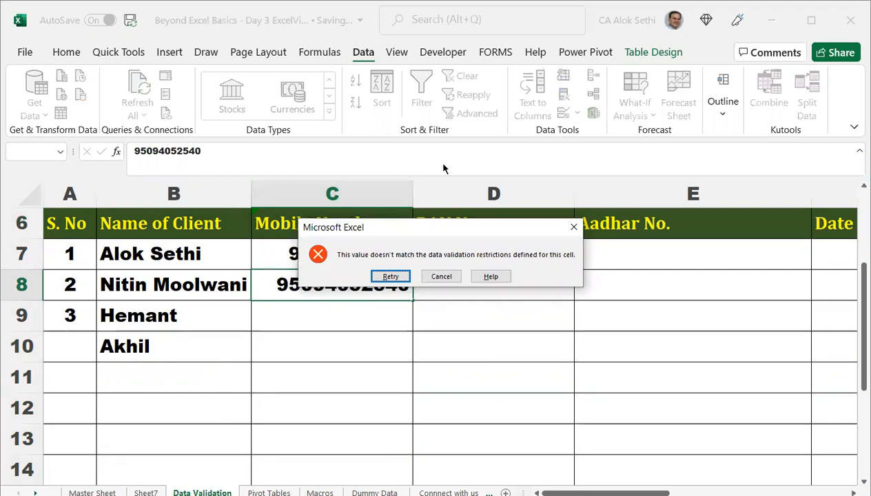
pyautogui.press('Return')
pyautogui.write('66565')
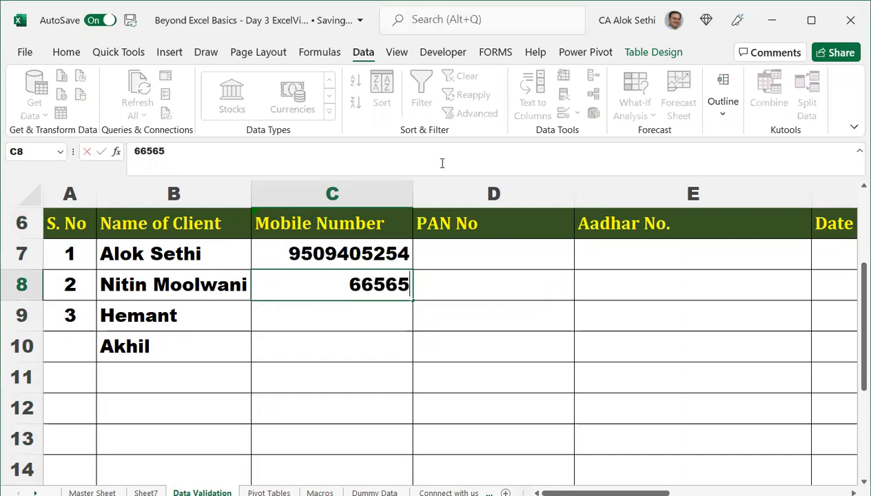
pyautogui.press('Return')
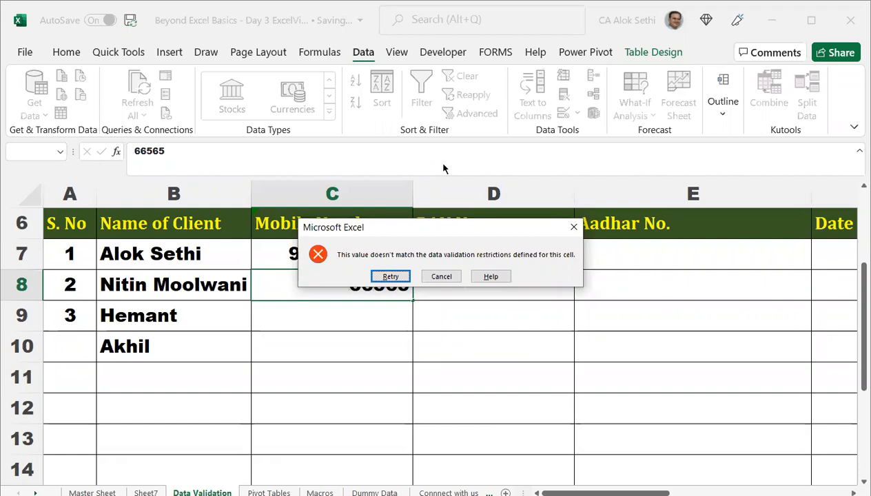
pyautogui.press('Escape')
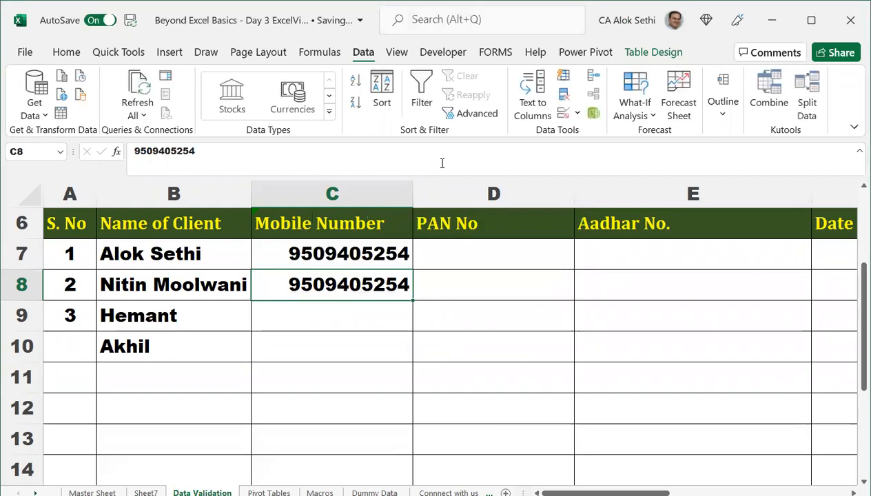
# Test C9 with a name containing a space (rejected) and a 10-character name-based text (accepted).
pyautogui.press('Down')
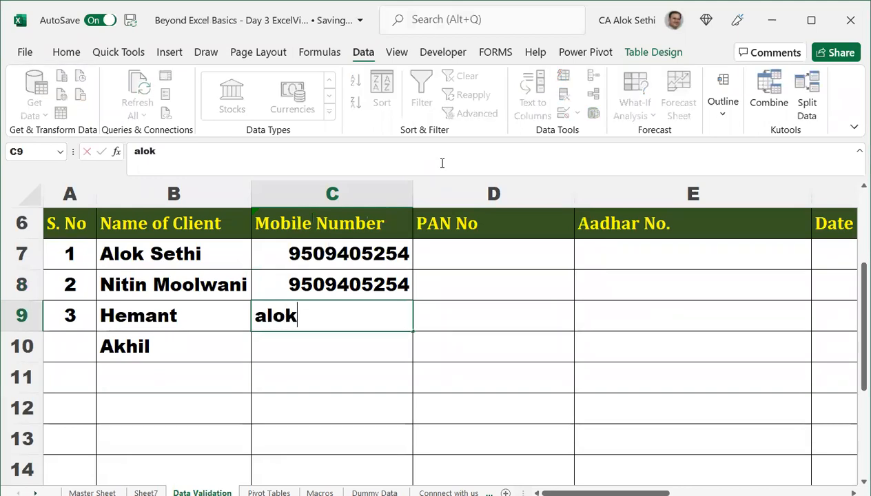
pyautogui.press('Return')
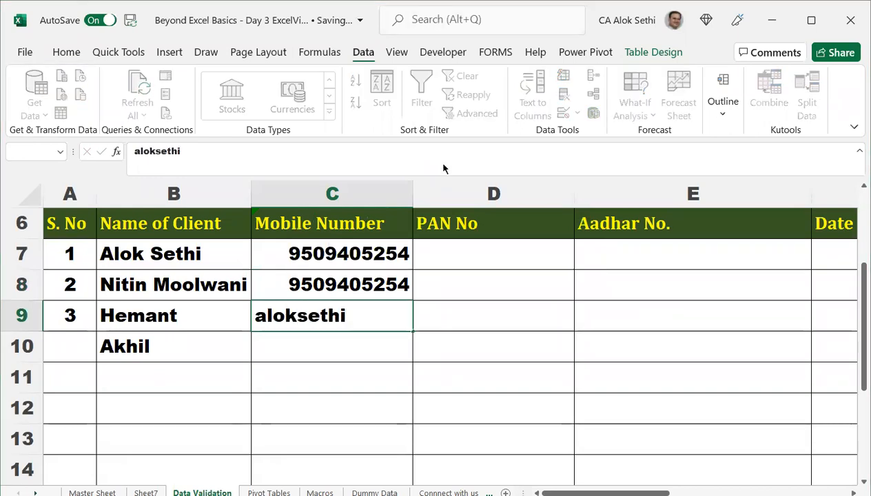
pyautogui.press('Escape')
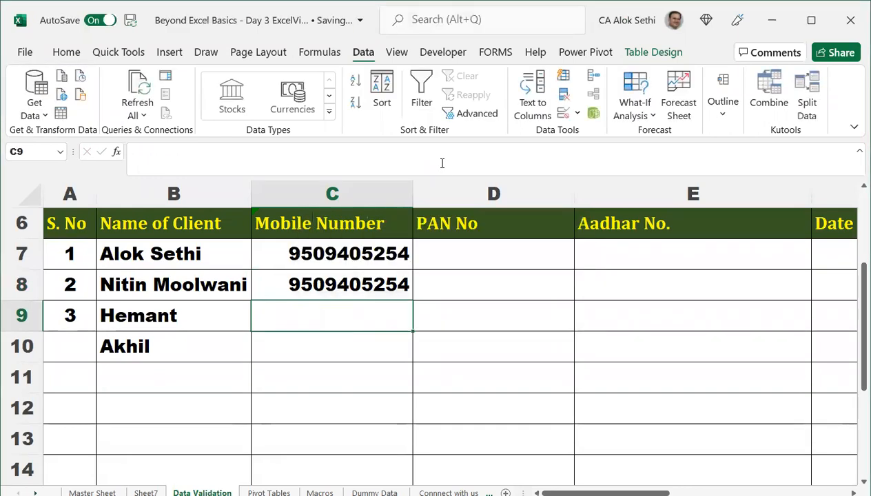
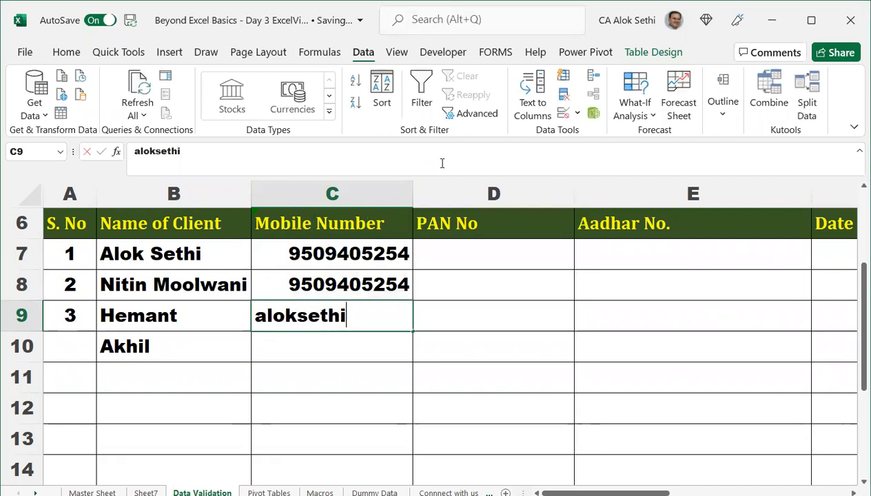
pyautogui.write('9')
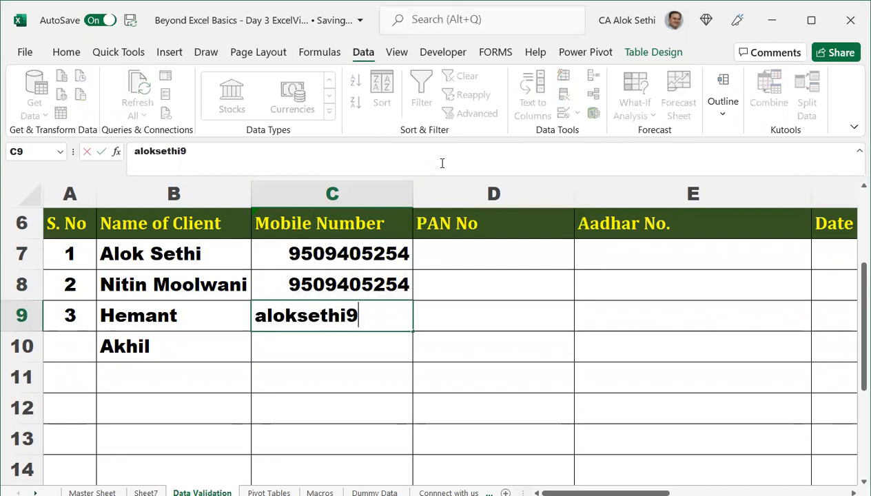
pyautogui.press('Return')
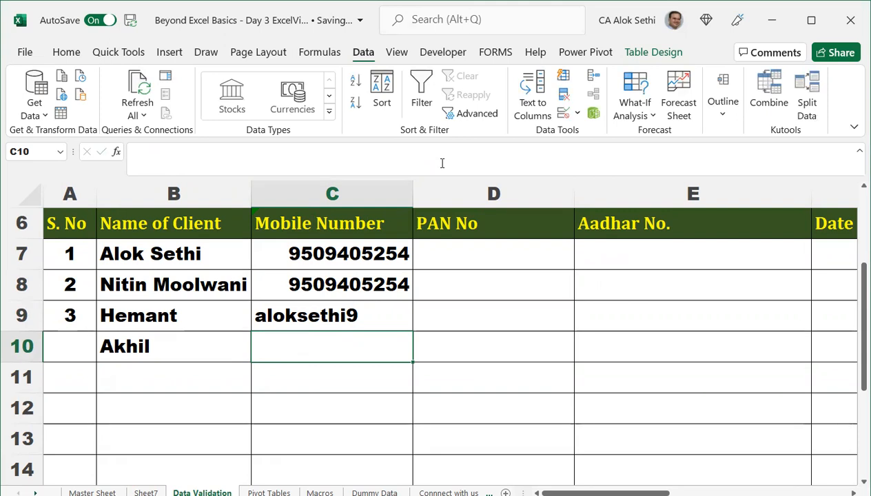
# Clear the test entries in C7:C9 and reopen their Data Validation settings.
pyautogui.press('Up')
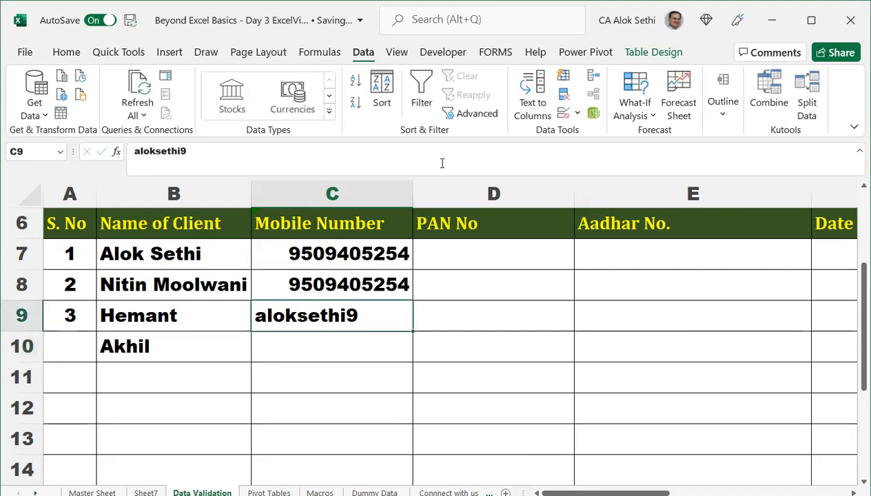
pyautogui.hotkey('shift', 'Up')
pyautogui.hotkey('shift', 'Up')
pyautogui.press('Delete')
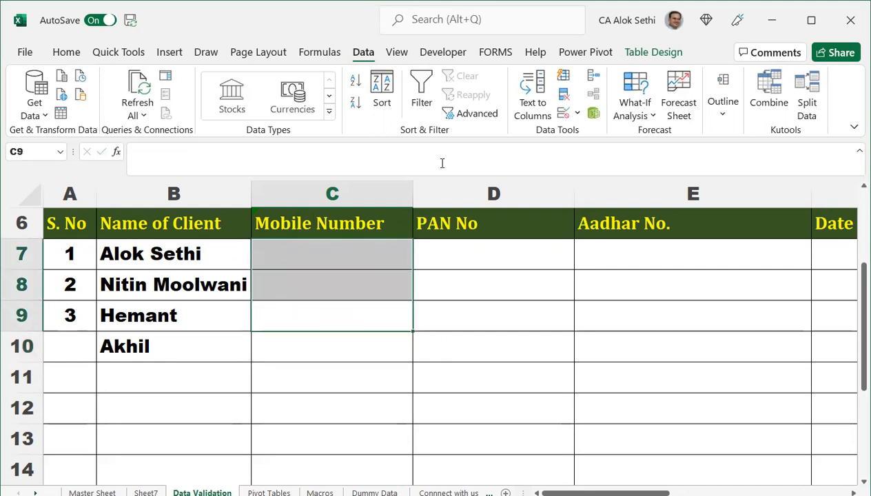
pyautogui.press('alt')
pyautogui.press('a')
pyautogui.press('v')
pyautogui.press('v')
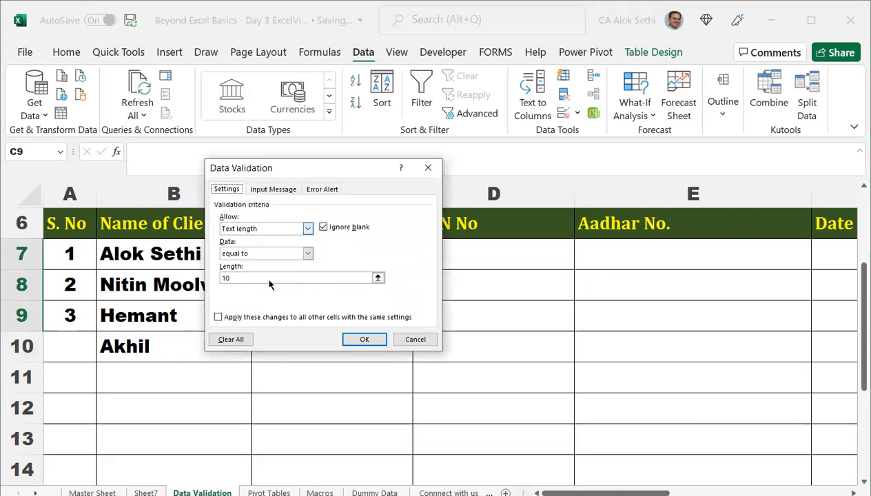
# Switch the Mobile Number rule's Allow type to Custom and clear the old length value.
pyautogui.click(306, 229)
pyautogui.click(263, 295)
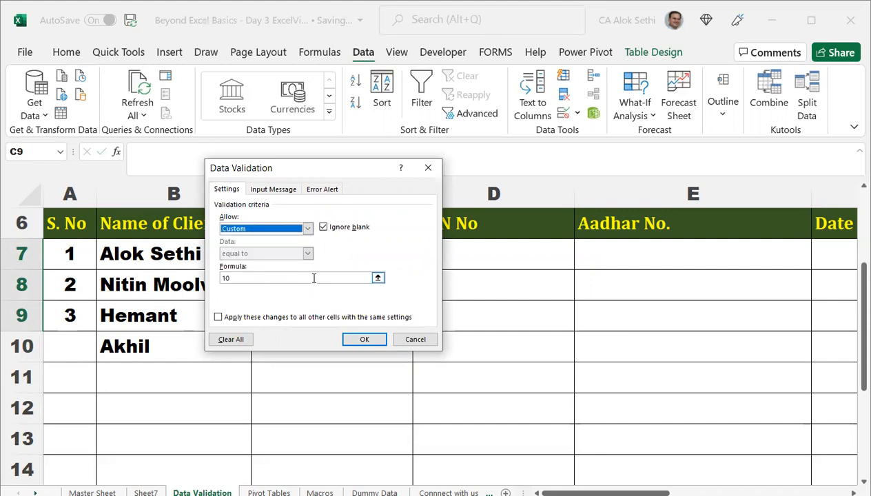
pyautogui.click(316, 278)
pyautogui.press('BackSpace')
pyautogui.press('BackSpace')
pyautogui.write('=')
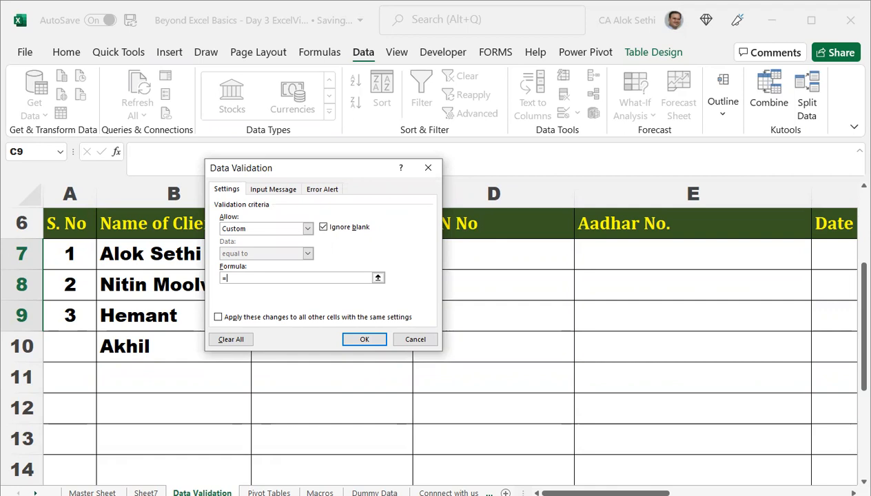
# Enter the formula =ISNUMBER(C7), confirm the rule, and reselect cell C7.
pyautogui.hotkey('alt', 'Tab')
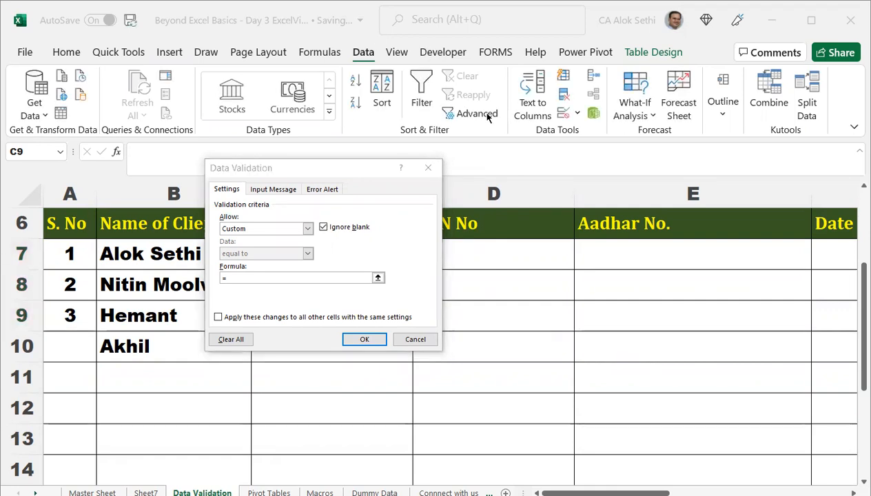
pyautogui.click(322, 275)
pyautogui.write('isnum')
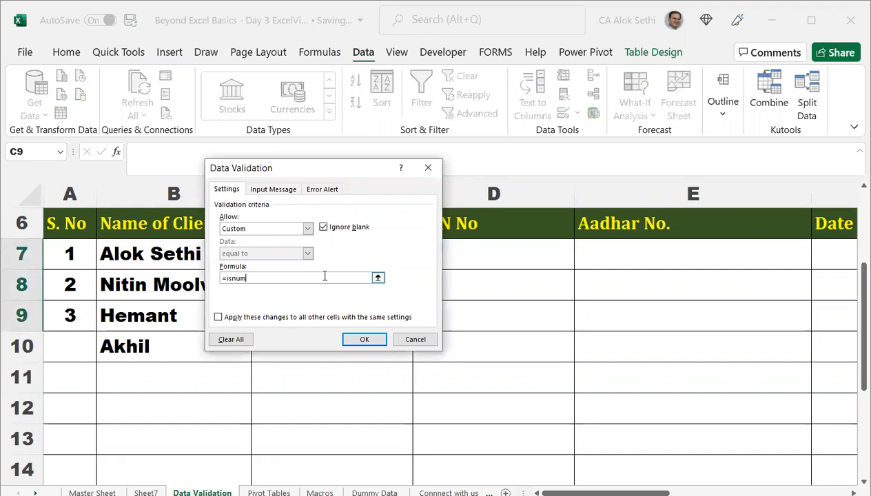
pyautogui.write('ber(')
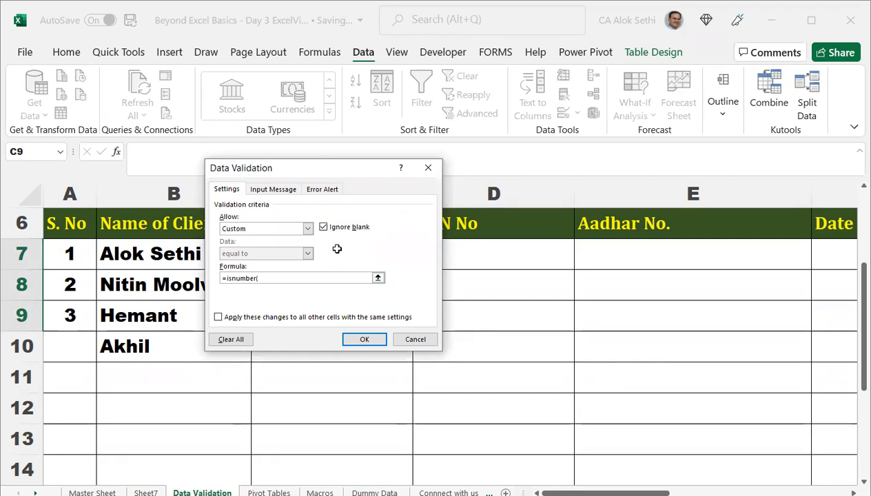
pyautogui.click(336, 249)
pyautogui.write(')')
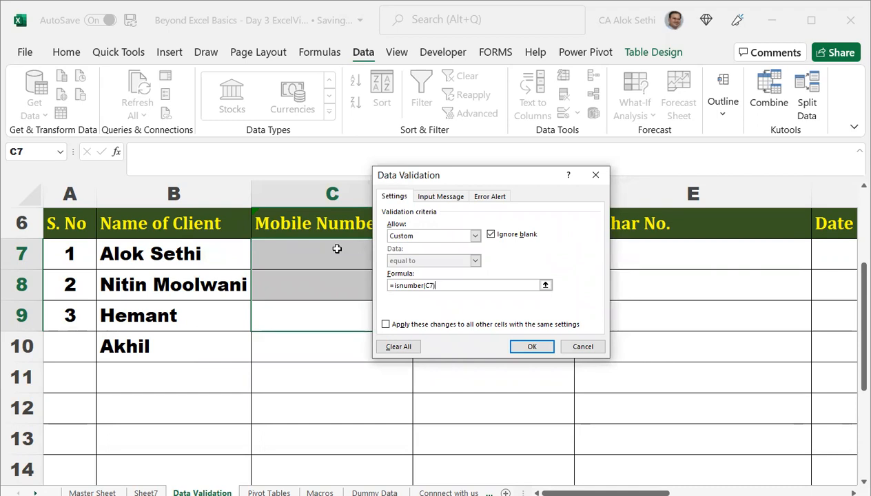
pyautogui.click(535, 349)
pyautogui.press('Down')
pyautogui.press('Down')
pyautogui.press('Down')
pyautogui.press('Up')
pyautogui.press('Up')
pyautogui.click(316, 252)
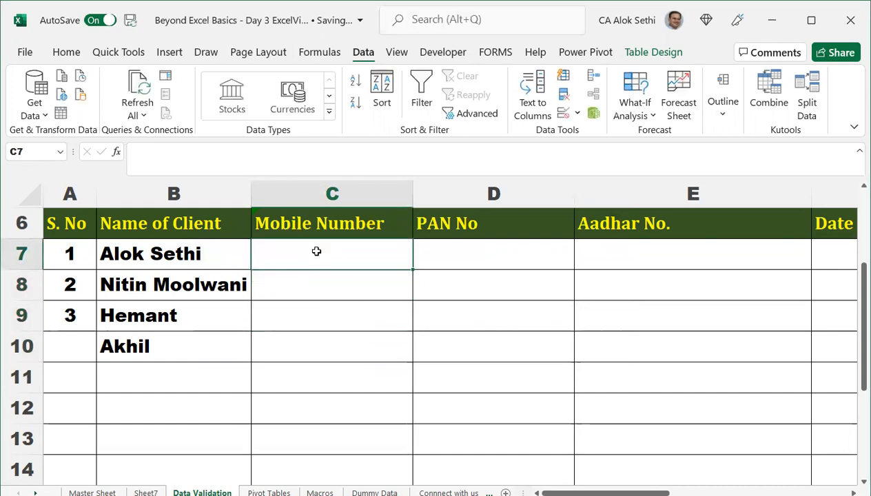
# Test C7 with a text entry, then replace it with the number 69896.
pyautogui.doubleClick(317, 252)
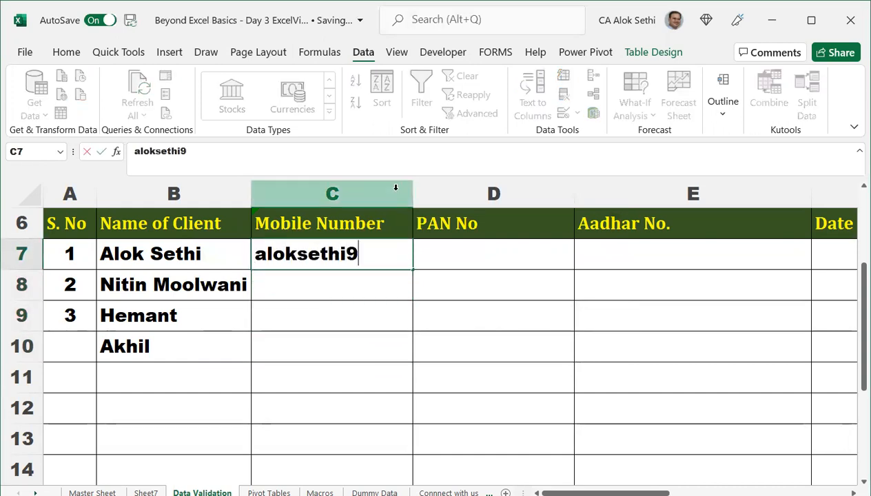
pyautogui.press('Return')
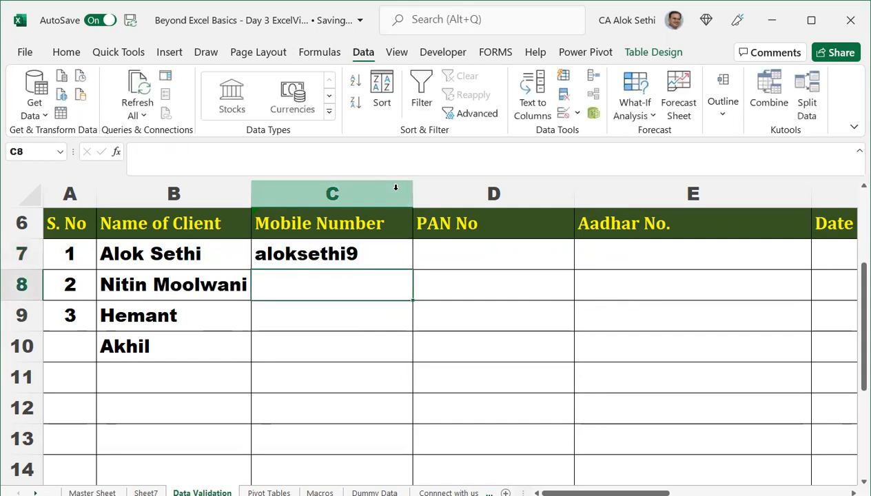
pyautogui.press('Up')
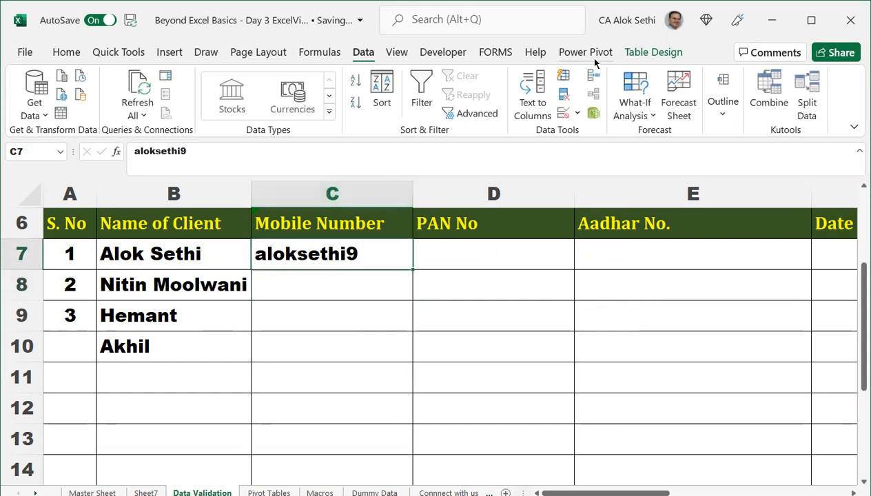
pyautogui.press('Up')
pyautogui.press('Up')
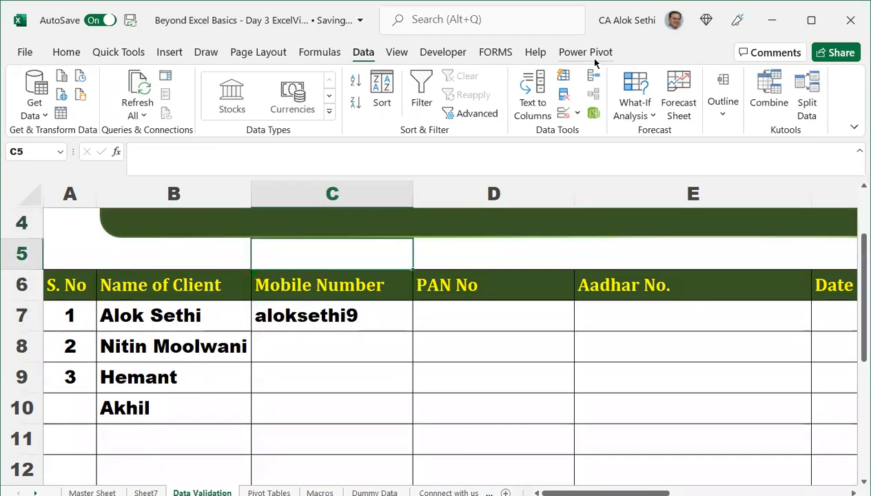
pyautogui.press('Down')
pyautogui.press('Down')
pyautogui.write('69')
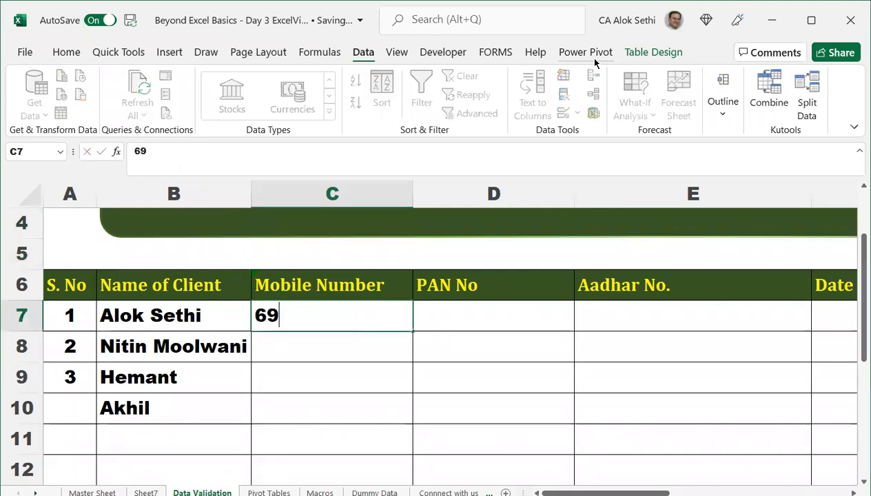
pyautogui.write('896')
pyautogui.press('Return')
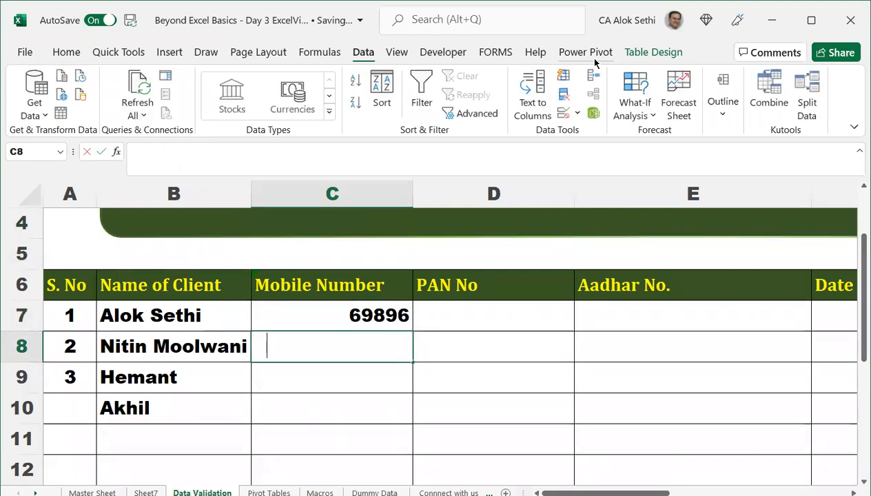
# Test C8 with a text entry, then the number 989 and a 10-digit mobile number.
pyautogui.write('alok')
pyautogui.press('Return')
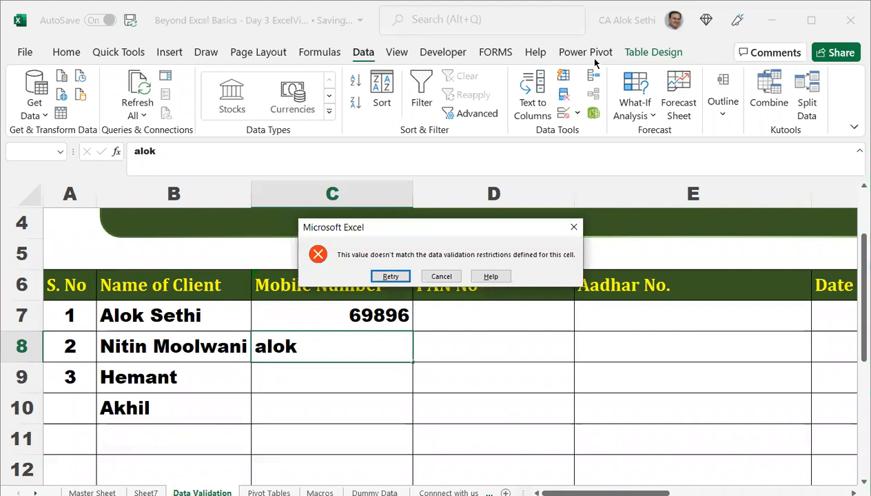
pyautogui.press('Return')
pyautogui.write('989')
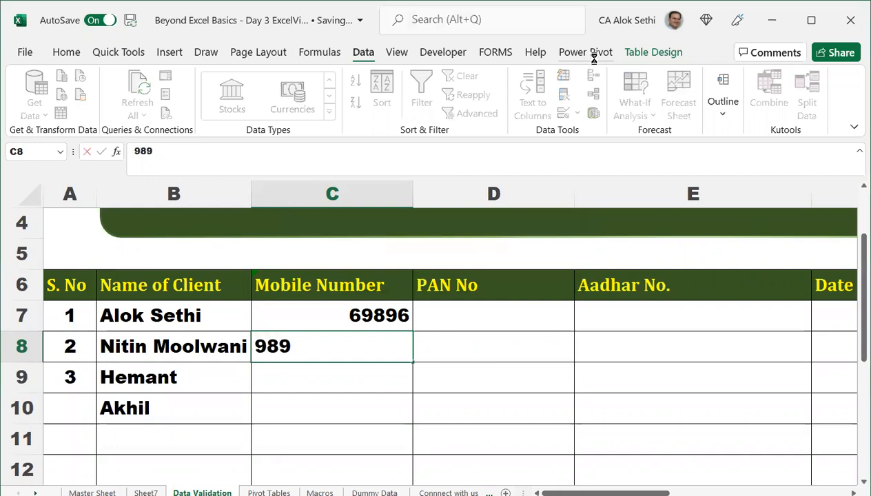
pyautogui.press('Return')
pyautogui.press('Return')
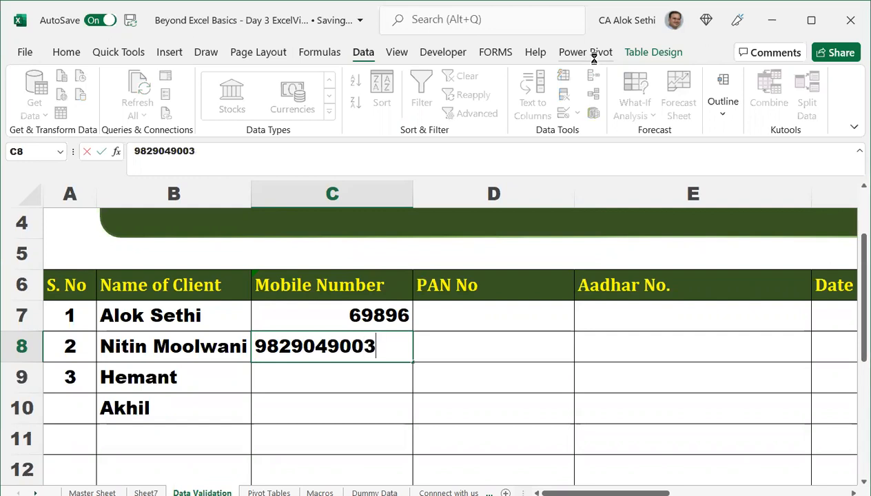
pyautogui.press('Return')
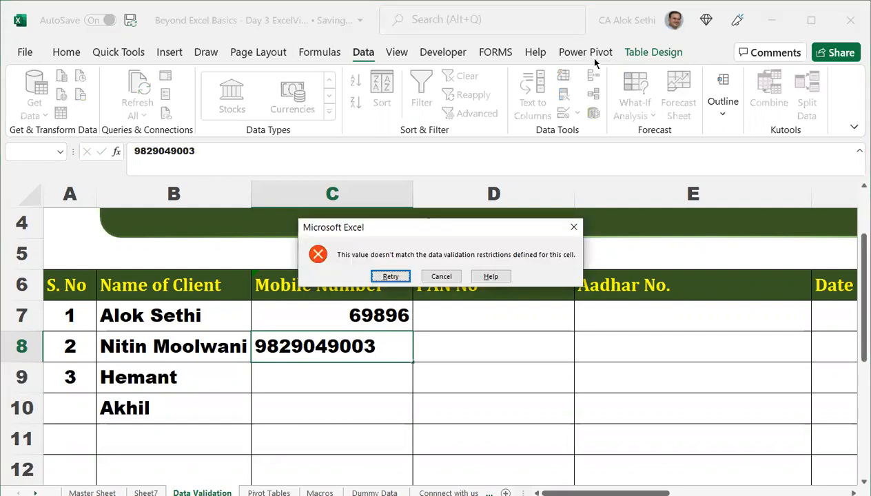
# Discard the rejected C8 entry, clear 69896 from C7, and reopen Data Validation for C7.
pyautogui.press('Escape')
pyautogui.press('Up')
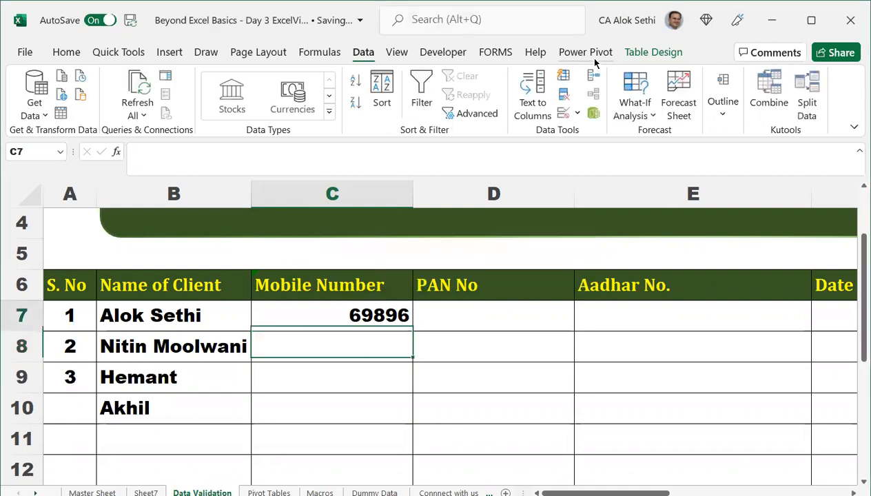
pyautogui.press('Delete')
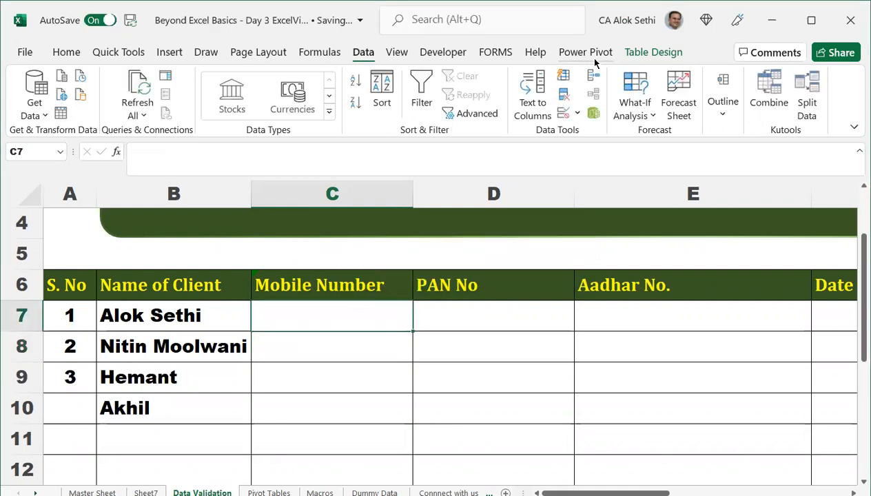
pyautogui.hotkey('alt', 'd')
pyautogui.press('l')
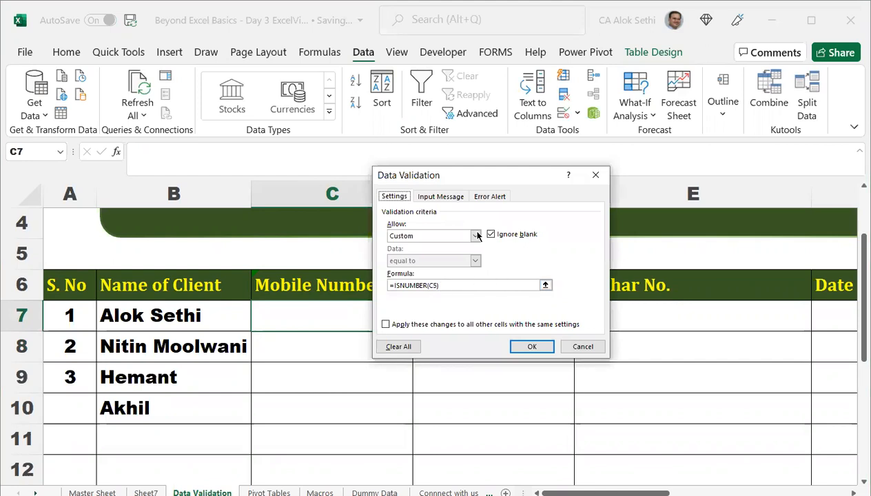
pyautogui.click(542, 347)
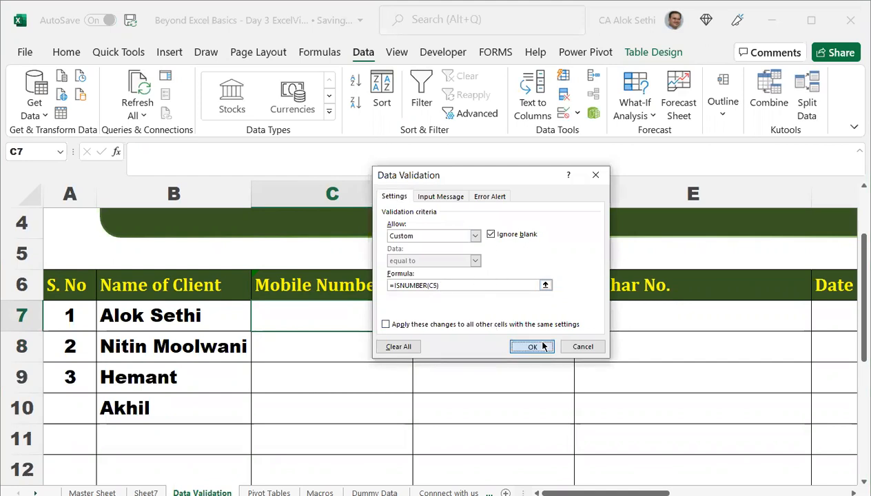
pyautogui.click(366, 396)
pyautogui.click(364, 427)
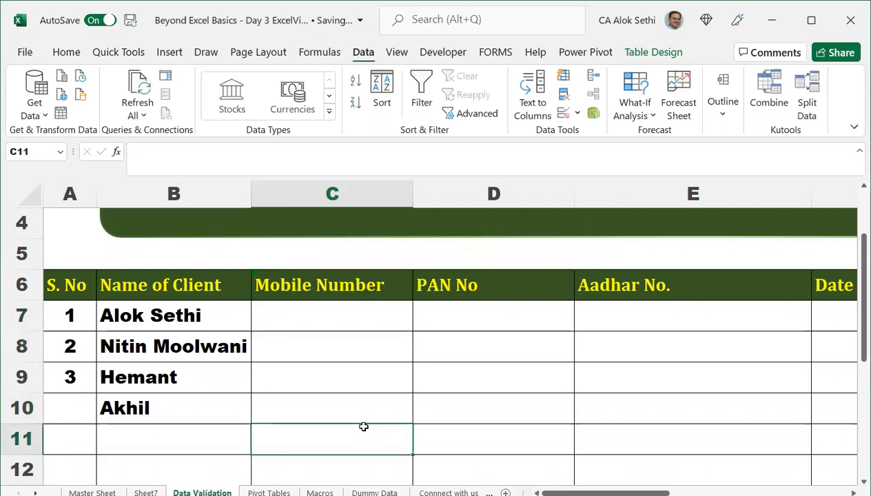
pyautogui.write('alok')
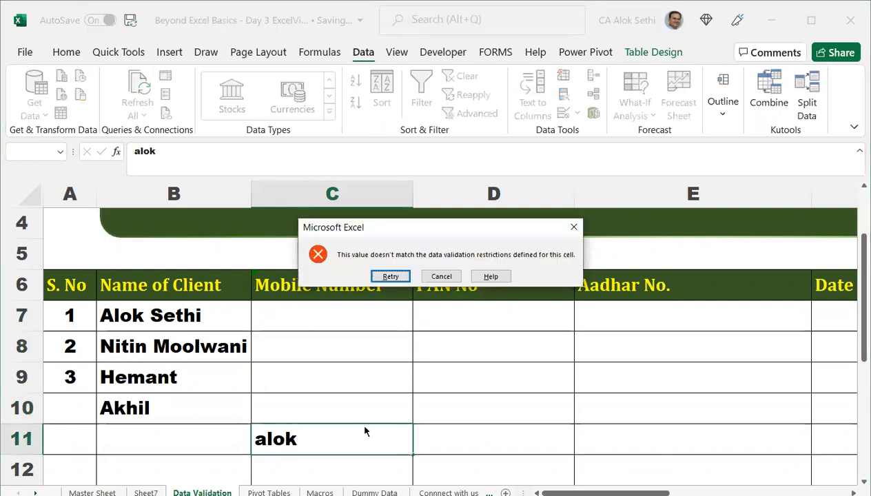
pyautogui.press('Escape')
pyautogui.press('Up')
pyautogui.press('Up')
pyautogui.press('Up')
pyautogui.press('Up')
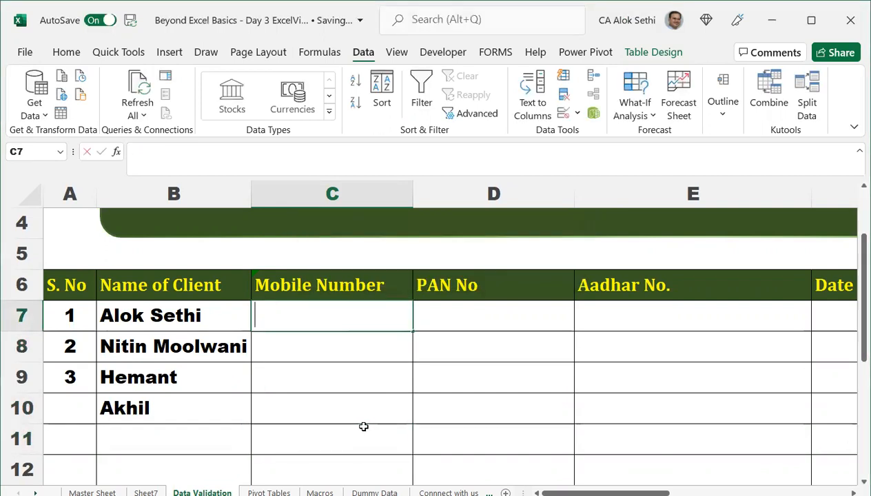
pyautogui.write('1234567890')
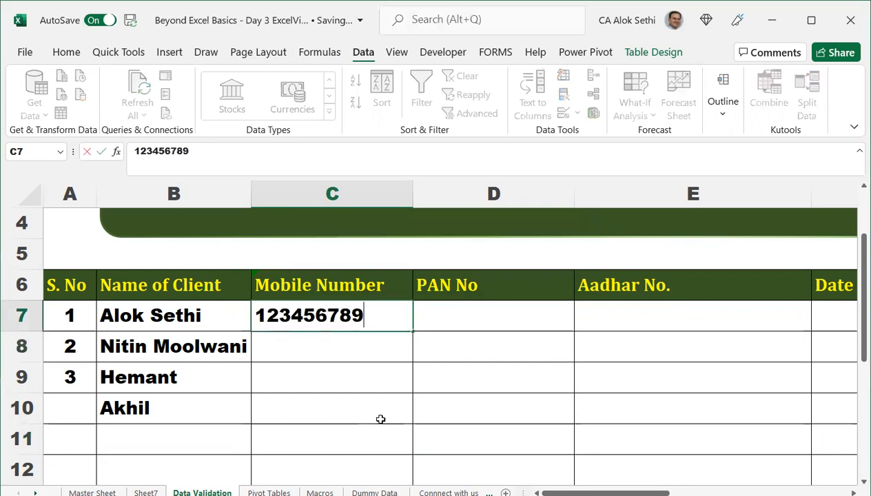
pyautogui.press('Return')
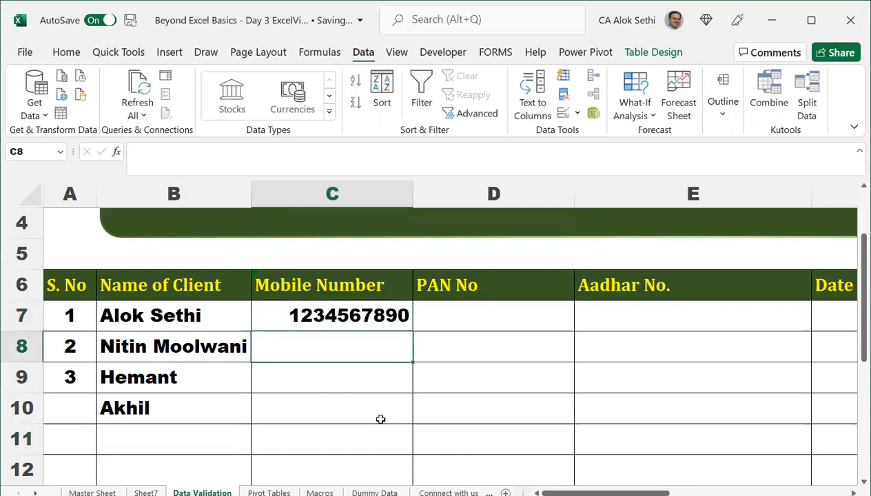
pyautogui.press('Up')
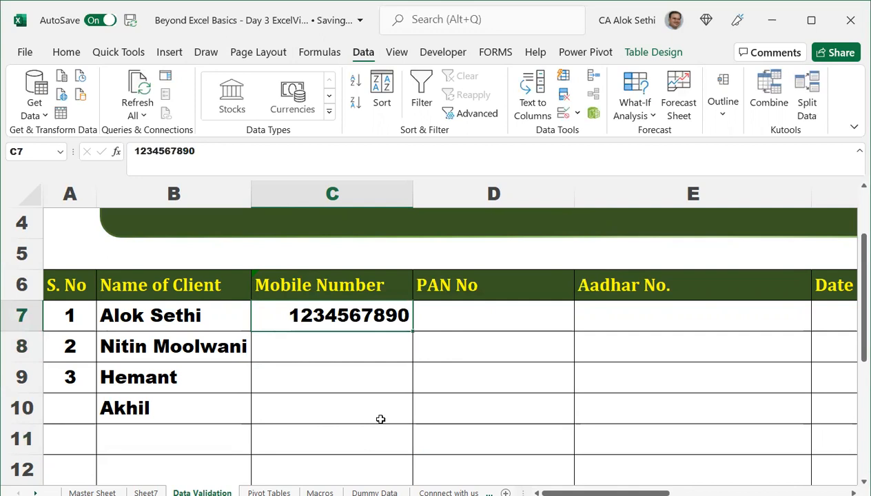
pyautogui.press('Delete')
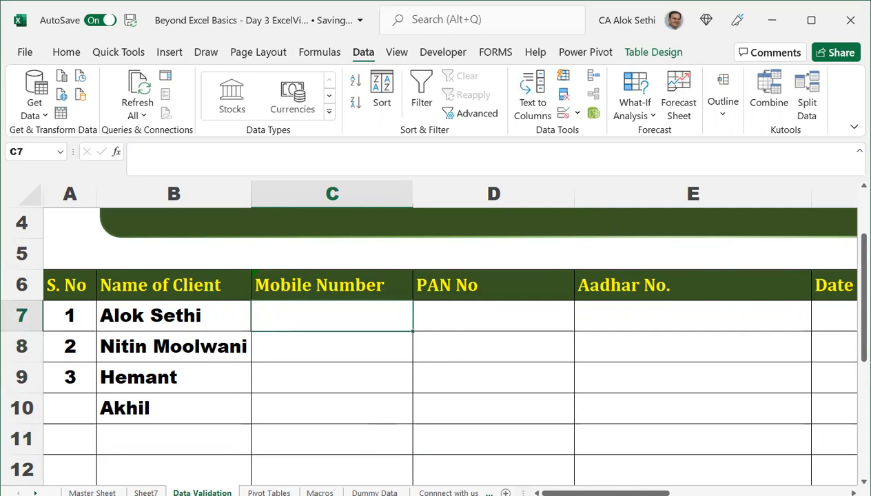
pyautogui.hotkey('alt', 'Tab')
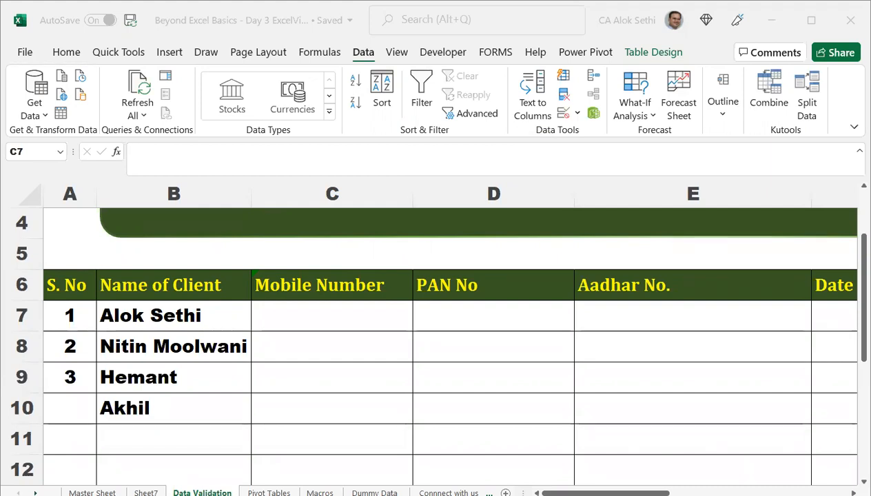
# Enter a 10-character sample PAN of letters and digits in D7.
pyautogui.click(508, 319)
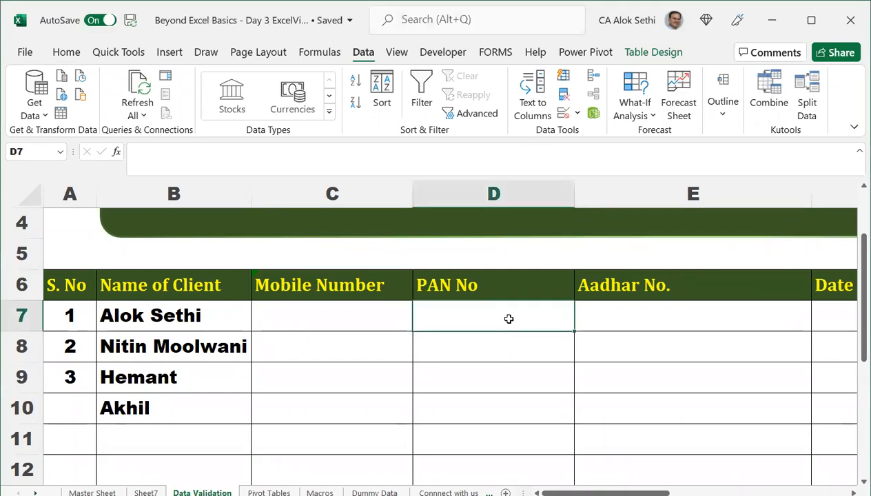
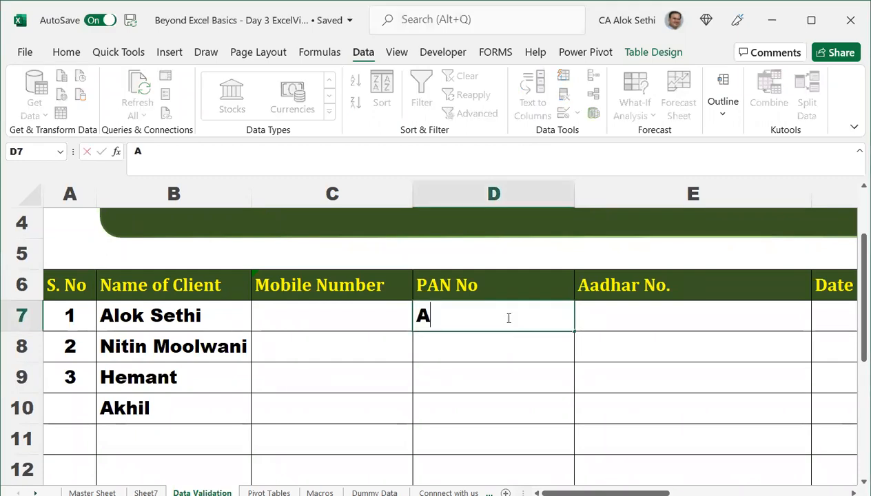
pyautogui.press('BackSpace')
pyautogui.press('BackSpace')
pyautogui.press('BackSpace')
pyautogui.press('BackSpace')
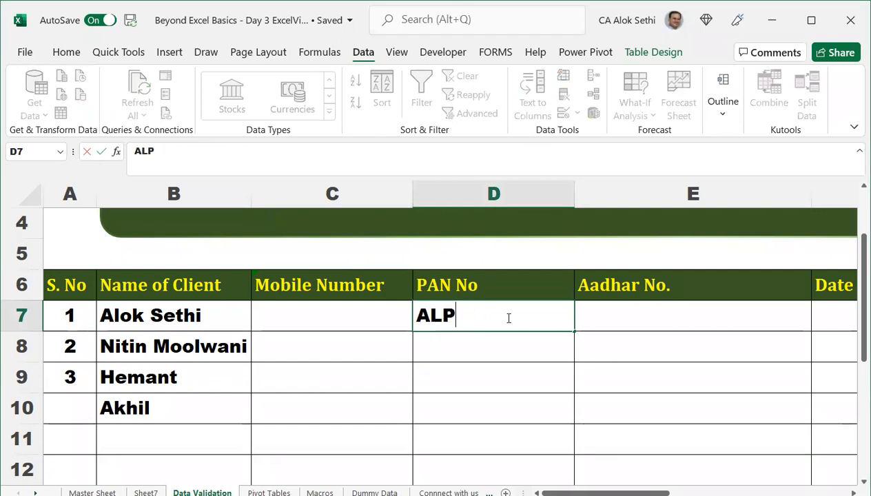
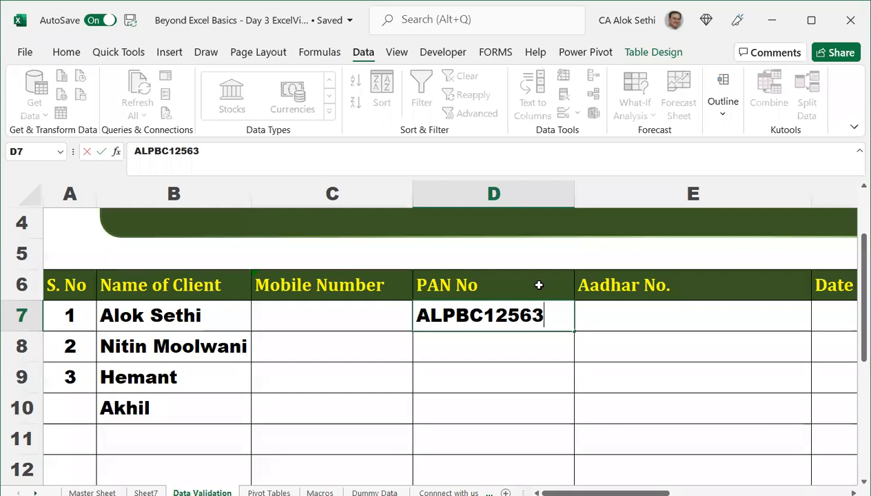
pyautogui.press('Return')
pyautogui.press('Up')
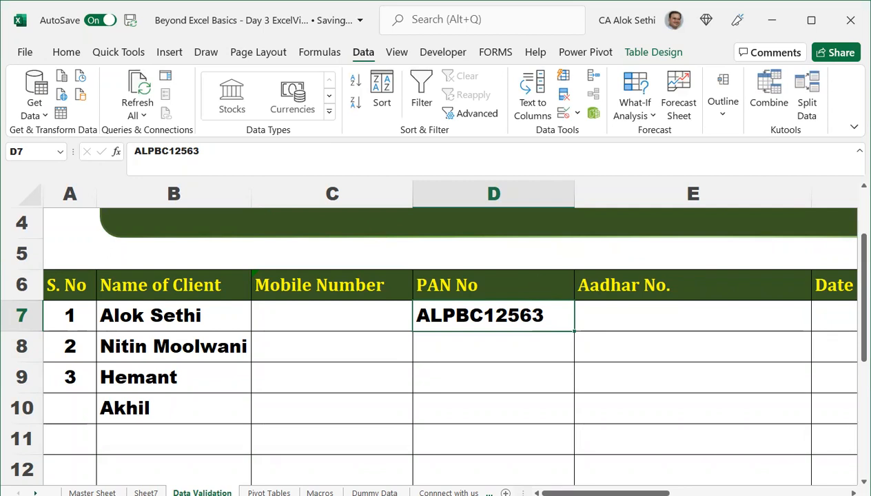
# Give D7 a Text length validation rule equal to 10 characters.
pyautogui.click(560, 79)
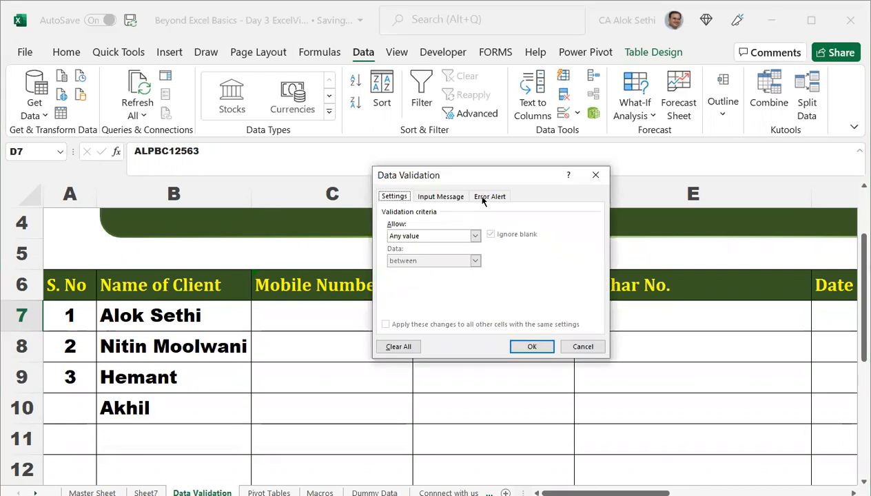
pyautogui.click(452, 197)
pyautogui.click(383, 197)
pyautogui.click(475, 237)
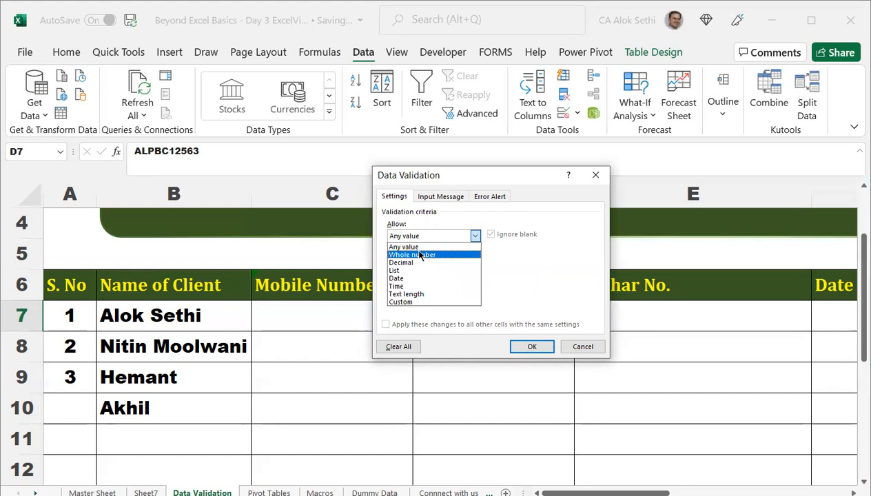
pyautogui.click(418, 294)
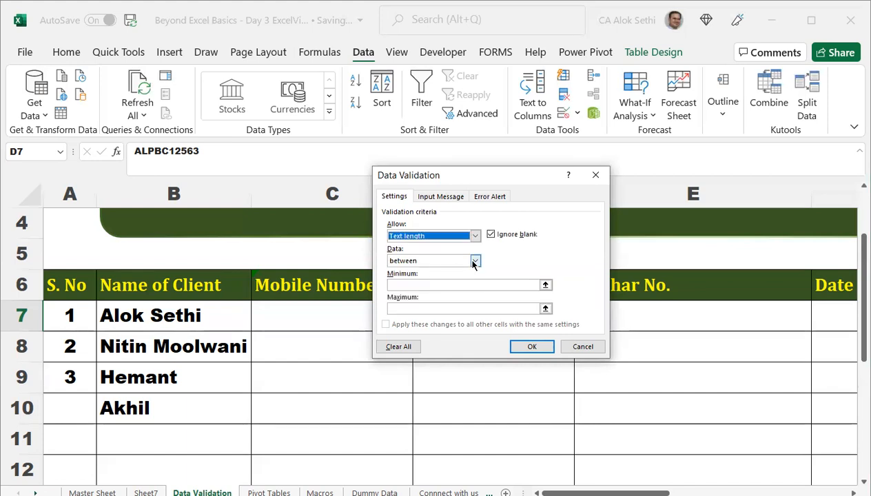
pyautogui.click(475, 261)
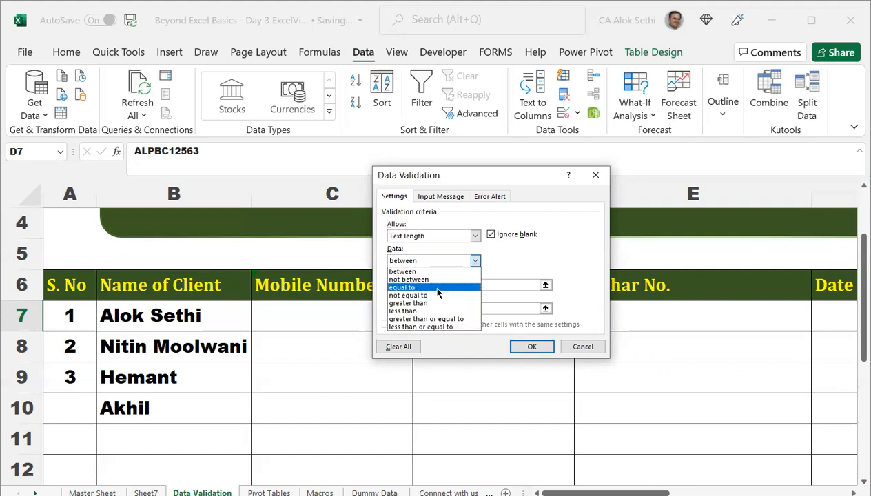
pyautogui.click(438, 288)
pyautogui.click(436, 285)
pyautogui.write('10')
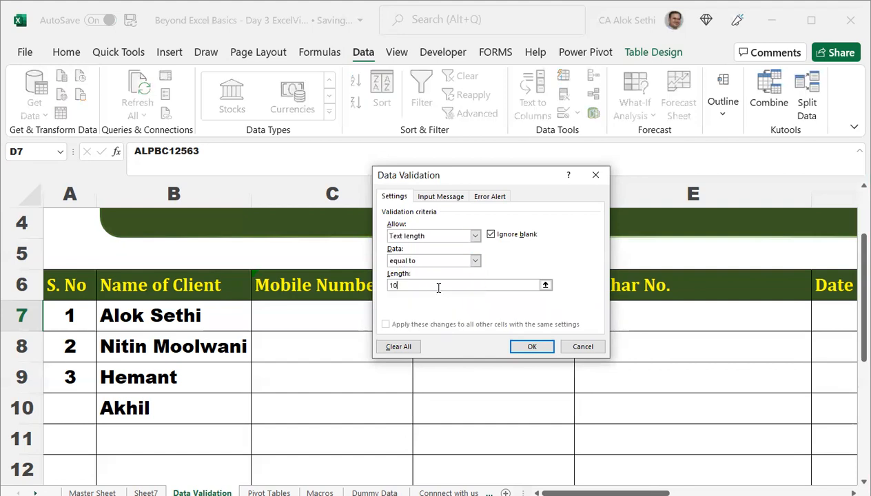
pyautogui.click(523, 344)
pyautogui.click(512, 342)
# Try an entry in D8, then copy D7 with its rule into D8:D14.
pyautogui.write('SDFSDAF')
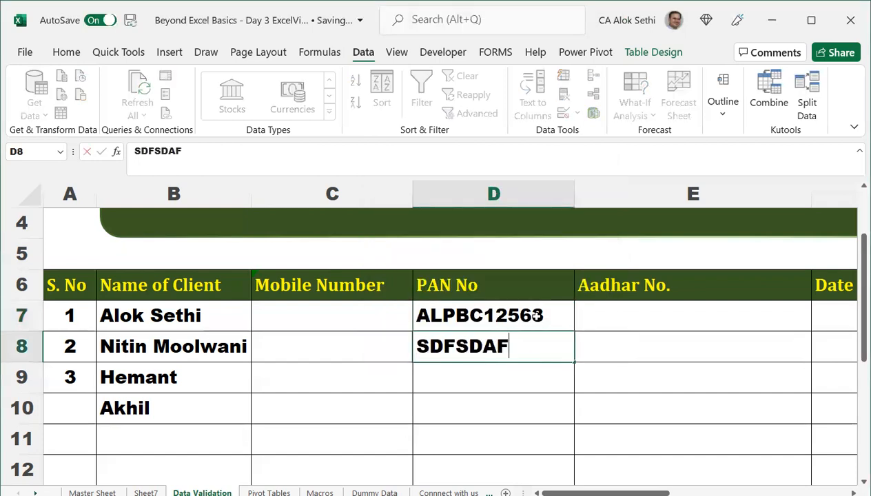
pyautogui.press('BackSpace')
pyautogui.press('BackSpace')
pyautogui.press('Return')
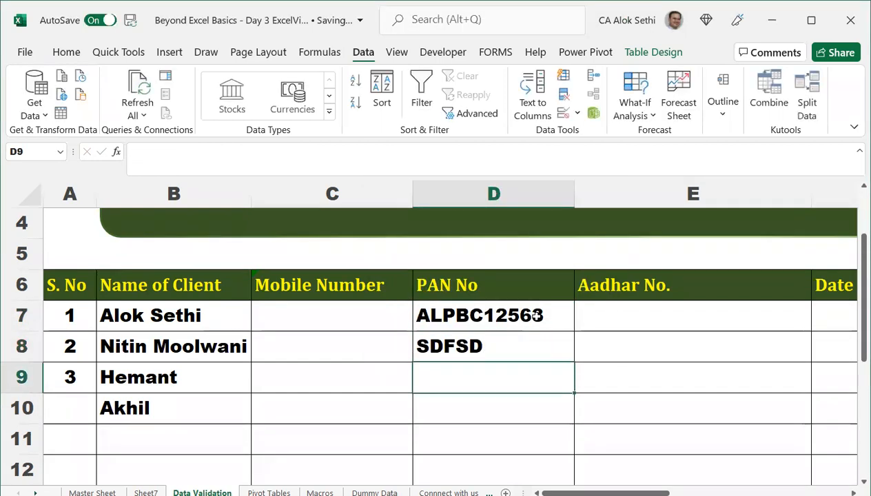
pyautogui.click(537, 315)
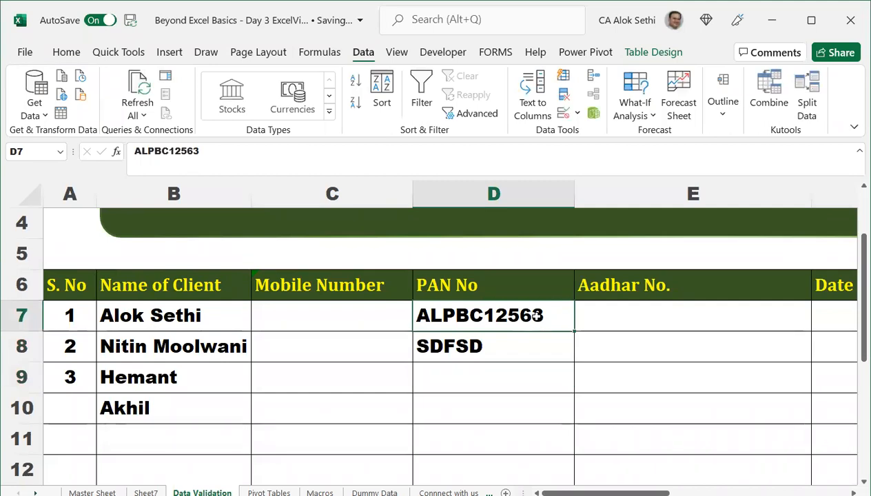
pyautogui.hotkey('ctrl', 'c')
pyautogui.press('Down')
pyautogui.hotkey('shift', 'Down')
pyautogui.hotkey('shift', 'Down')
pyautogui.hotkey('shift', 'Down')
pyautogui.hotkey('shift', 'Down')
pyautogui.hotkey('shift', 'Down')
pyautogui.hotkey('shift', 'Down')
pyautogui.hotkey('ctrl', 'v')
pyautogui.press('Escape')
# Confirm D8 rejects the 4-character 'ADKJ', then enter a valid 10-character PAN.
pyautogui.hotkey('shift', 'Up')
pyautogui.hotkey('shift', 'Up')
pyautogui.hotkey('shift', 'Up')
pyautogui.hotkey('shift', 'Up')
pyautogui.hotkey('shift', 'Up')
pyautogui.hotkey('shift', 'Up')
pyautogui.write('ADKJ')
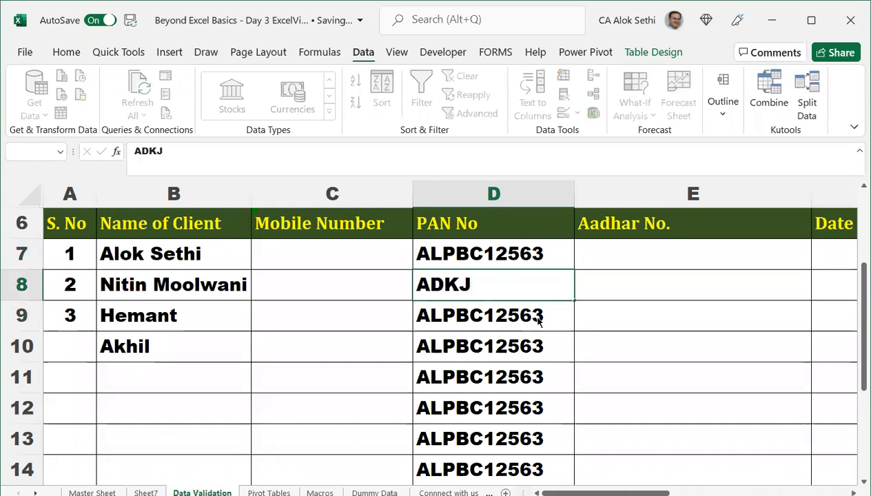
pyautogui.press('Return')
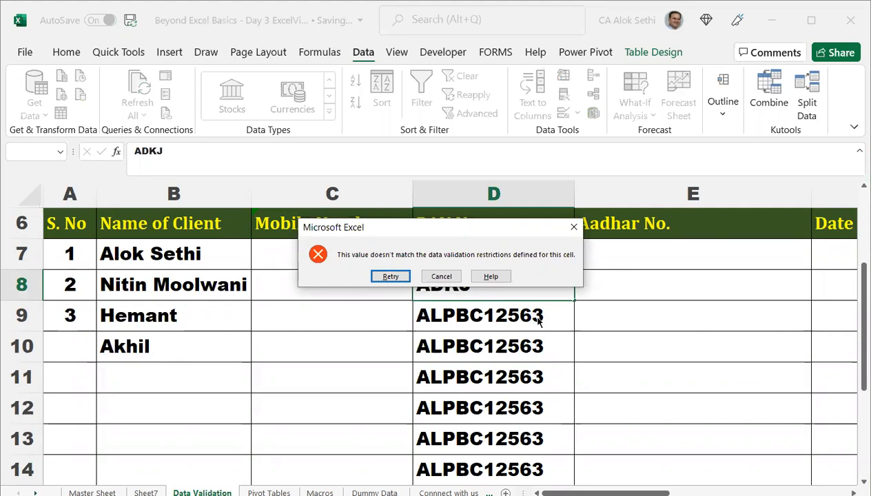
pyautogui.press('Escape')
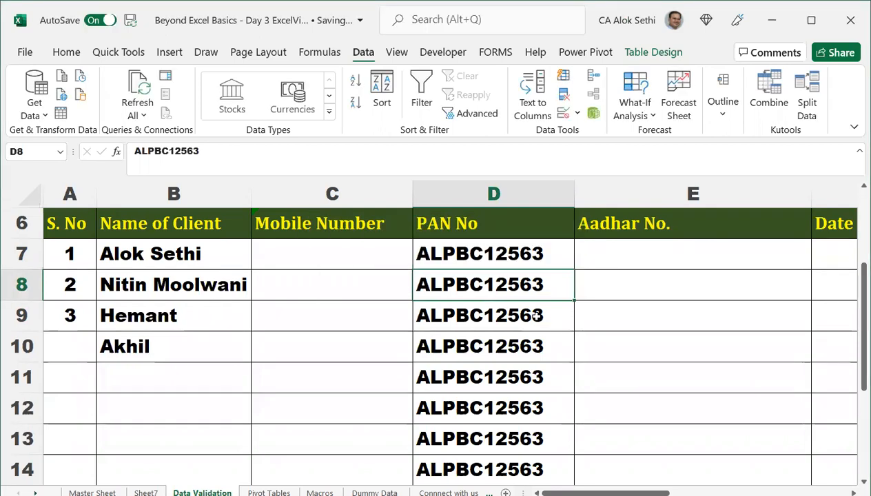
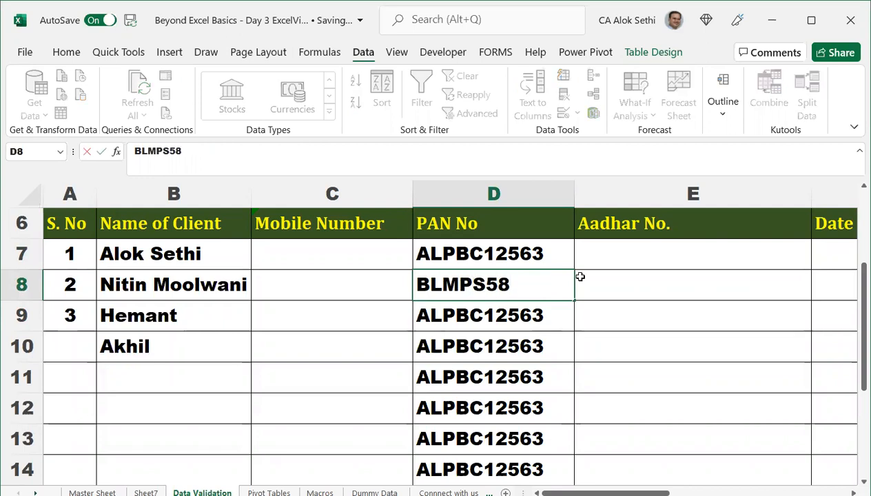
pyautogui.press('Return')
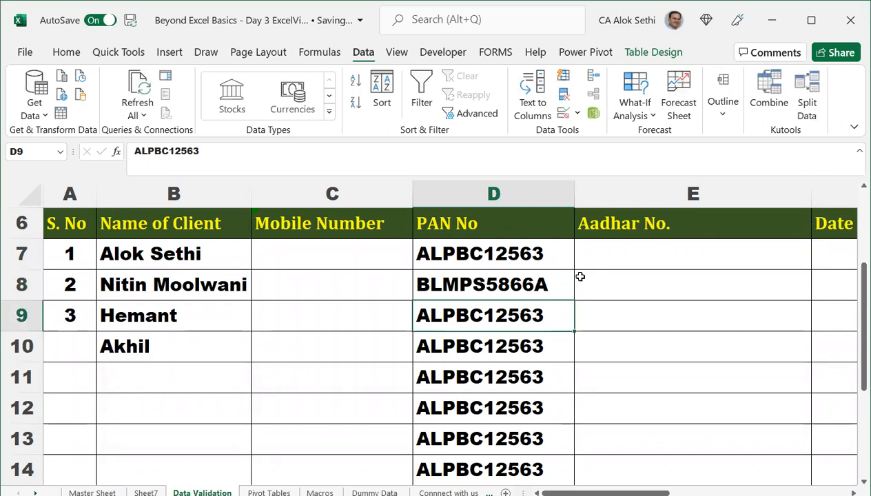
# Clear the test PAN entries from D7:D14.
pyautogui.press('Up')
pyautogui.press('Up')
pyautogui.hotkey('shift', 'Down')
pyautogui.hotkey('shift', 'Down')
pyautogui.hotkey('shift', 'Down')
pyautogui.hotkey('shift', 'Down')
pyautogui.hotkey('shift', 'Down')
pyautogui.hotkey('shift', 'Down')
pyautogui.hotkey('shift', 'Down')
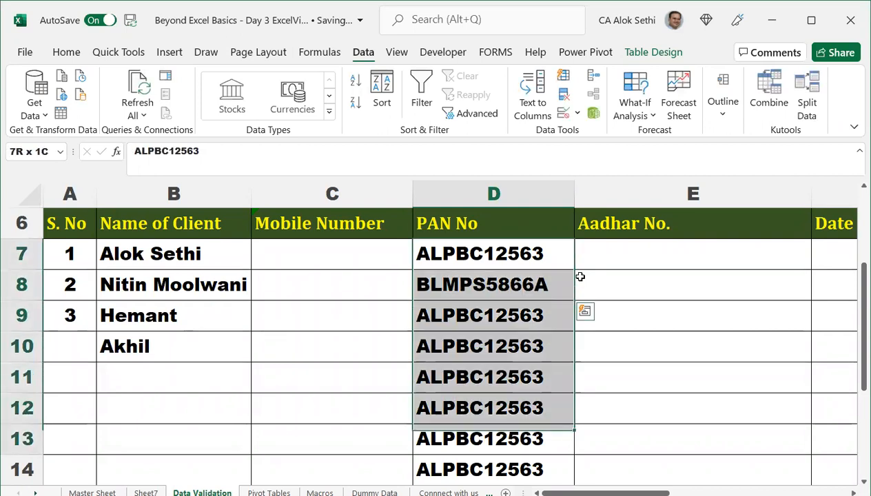
pyautogui.press('Delete')
pyautogui.scroll(1, 580, 276)
# Select F7 and set its validation Allow type to Date.
pyautogui.press('Right')
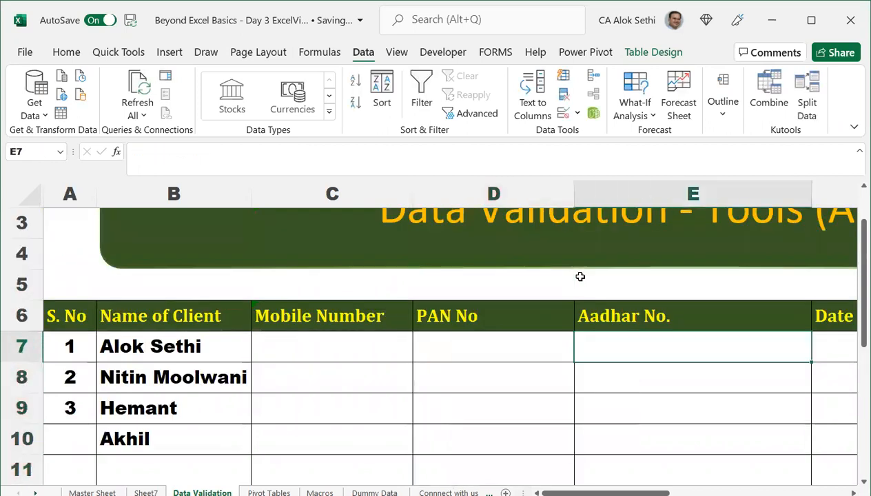
pyautogui.press('Right')
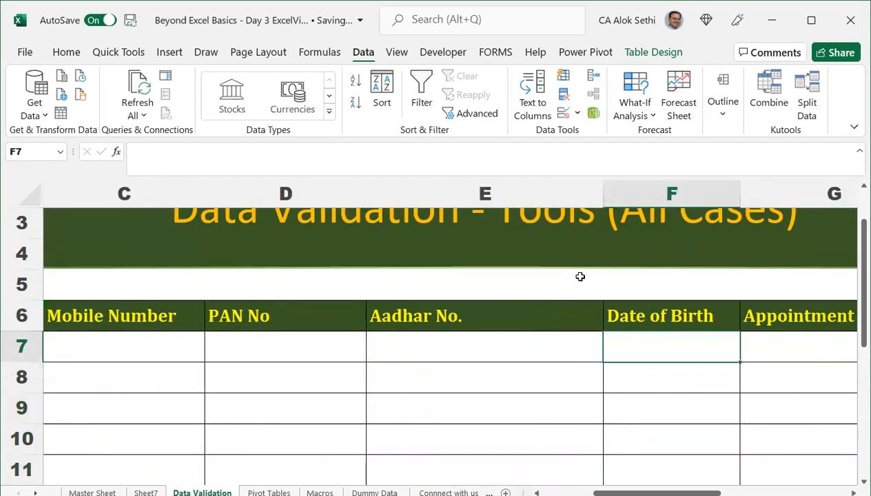
pyautogui.press('Right')
pyautogui.press('Right')
pyautogui.press('Left')
pyautogui.press('Left')
pyautogui.press('Left')
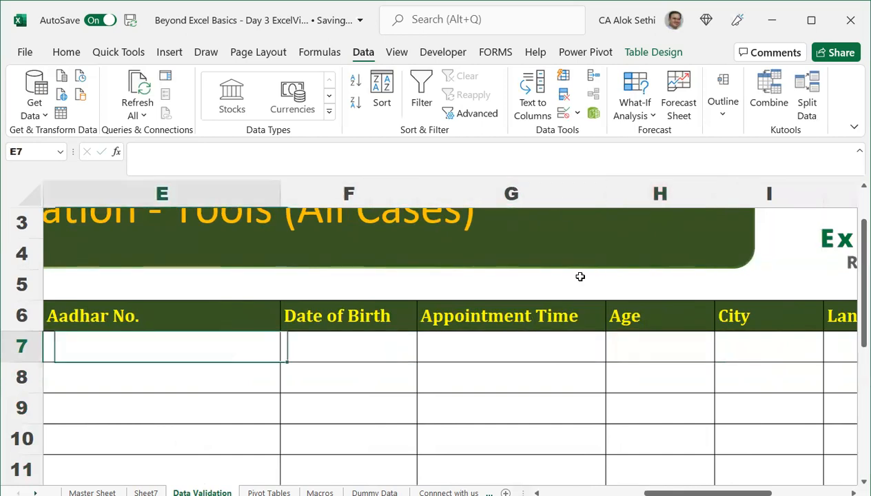
pyautogui.press('Right')
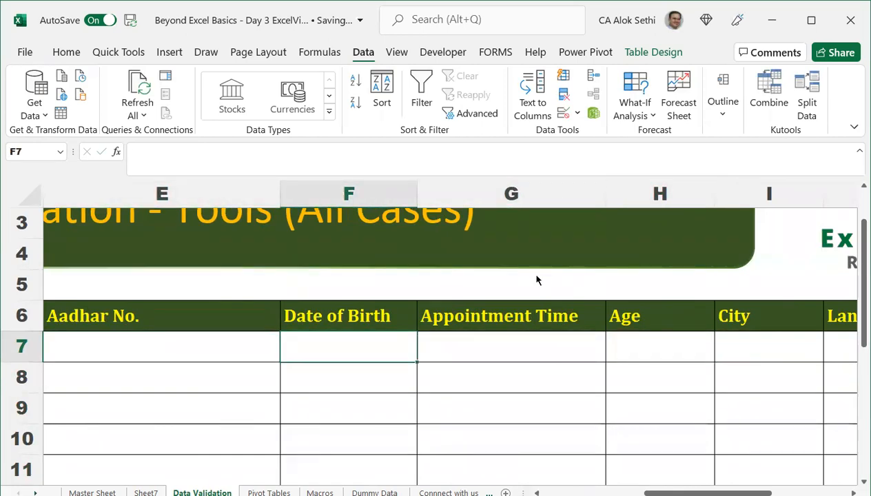
pyautogui.hotkey('alt', 'a')
pyautogui.press('v')
pyautogui.press('v')
pyautogui.click(475, 236)
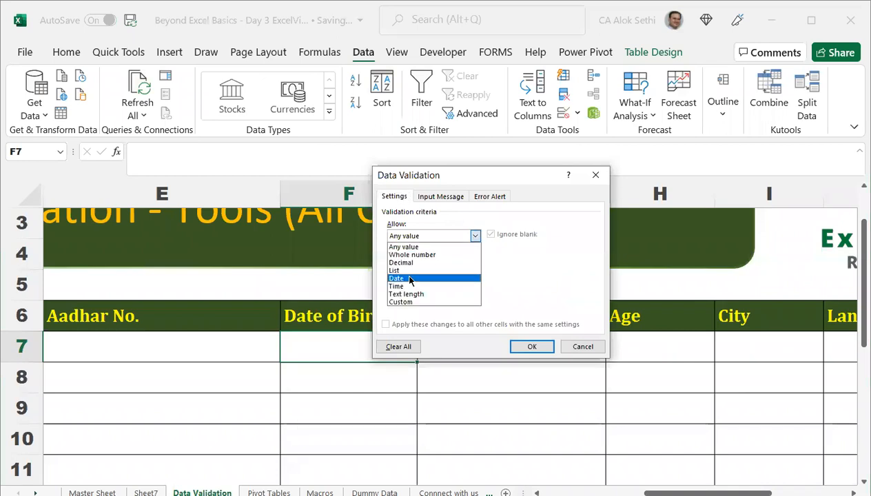
pyautogui.click(410, 279)
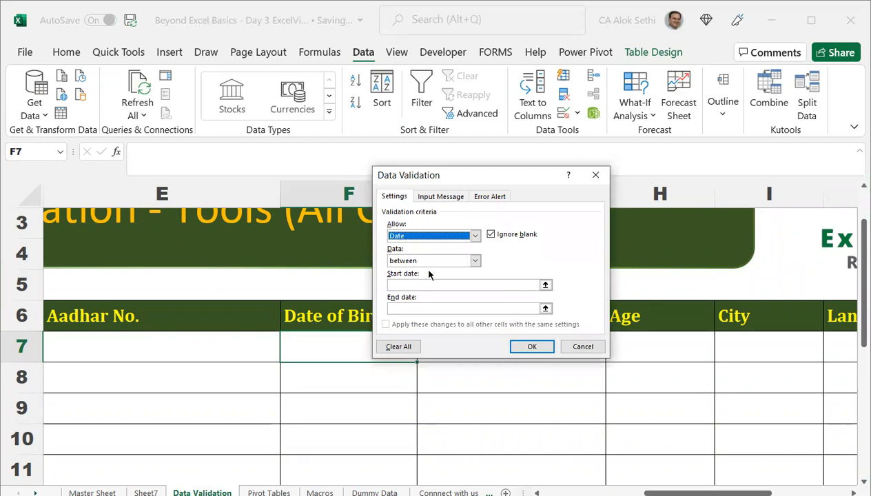
# Set the allowed date range to between 01-01-1986 and 31-12-2000 and confirm.
pyautogui.click(545, 284)
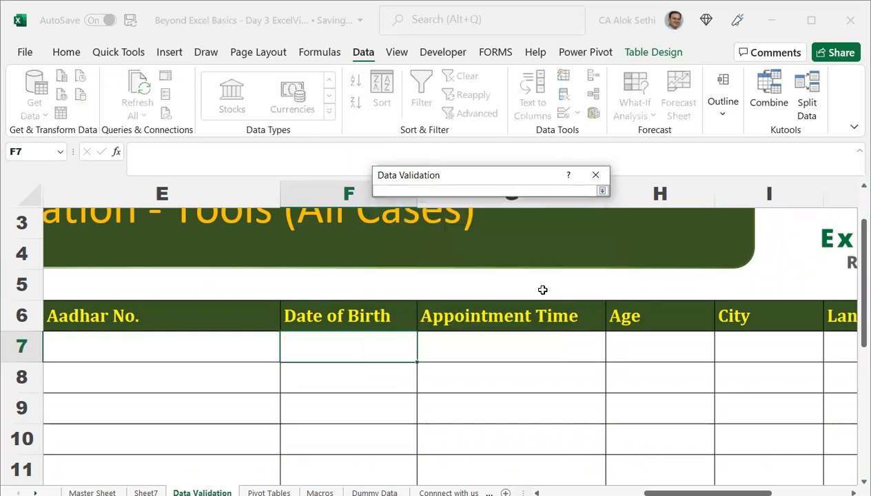
pyautogui.click(602, 193)
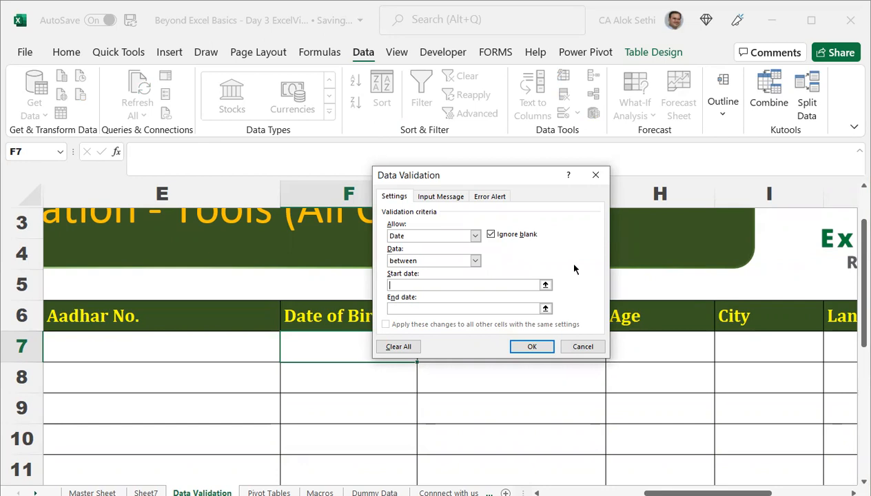
pyautogui.click(545, 285)
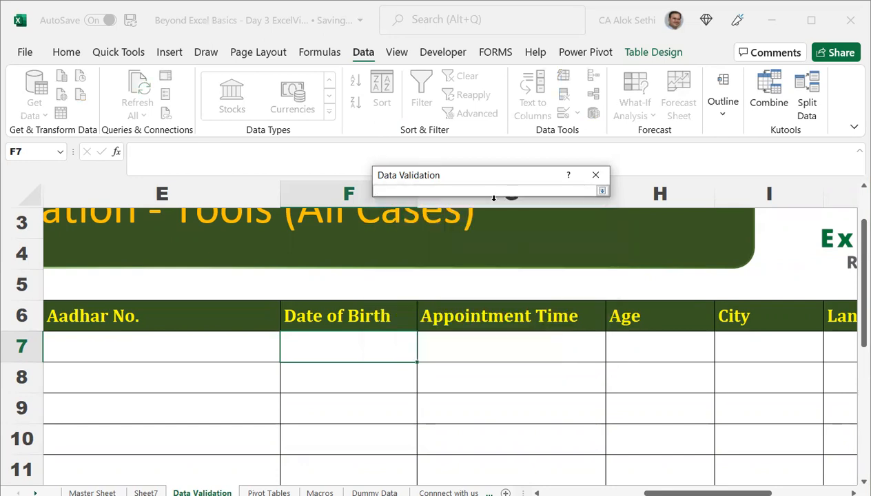
pyautogui.click(602, 192)
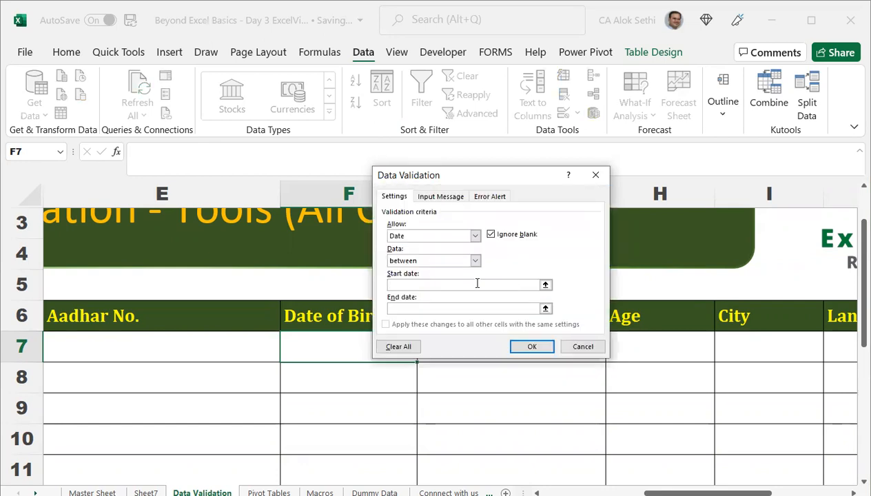
pyautogui.write('01-01-1986')
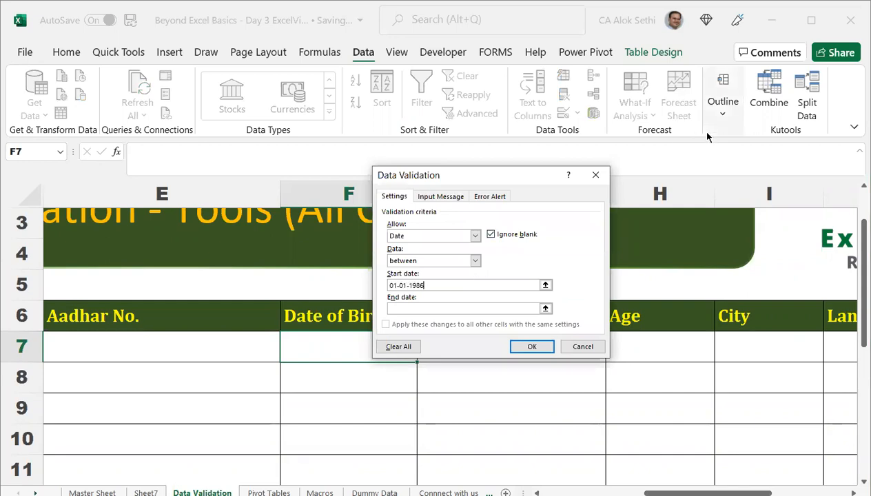
pyautogui.click(427, 308)
pyautogui.write('31')
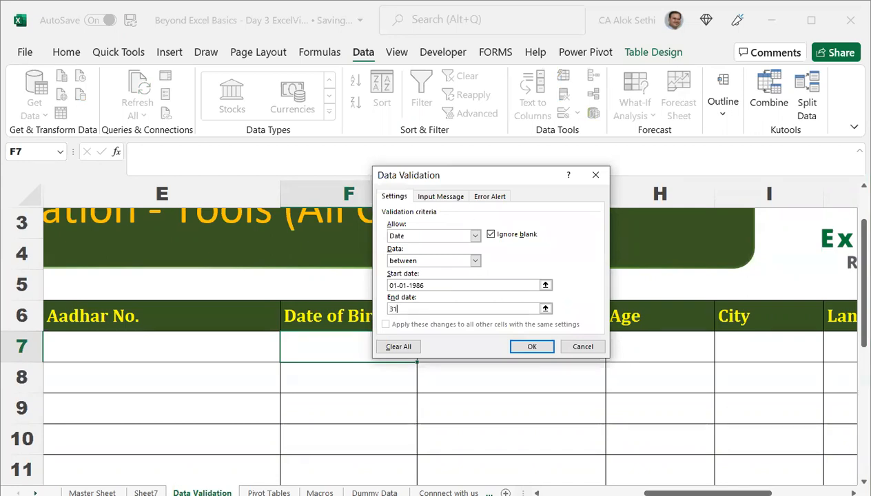
pyautogui.write('-12-200')
pyautogui.press('BackSpace')
pyautogui.write('00')
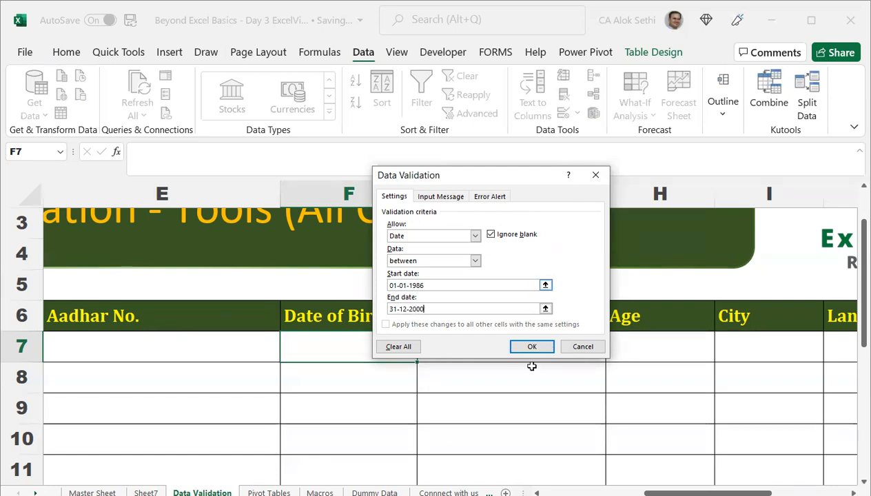
pyautogui.click(526, 348)
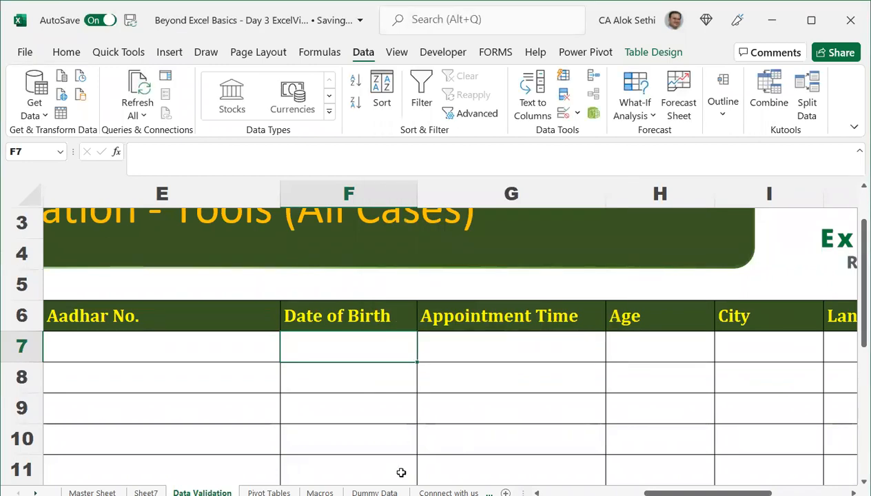
# Extend the date rule to F7:F14 and confirm 01-01-1985 in F7 is rejected.
pyautogui.moveTo(416, 364); pyautogui.dragTo(393, 441)
pyautogui.scroll(2, 386, 339)
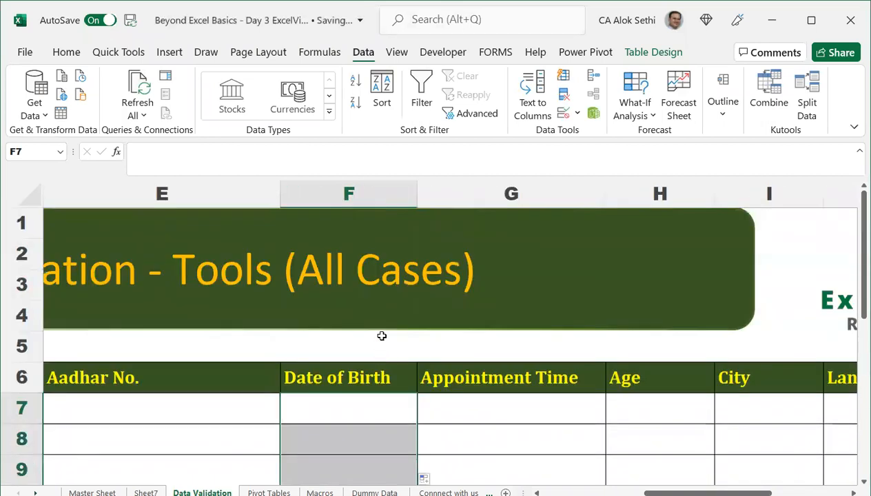
pyautogui.click(358, 400)
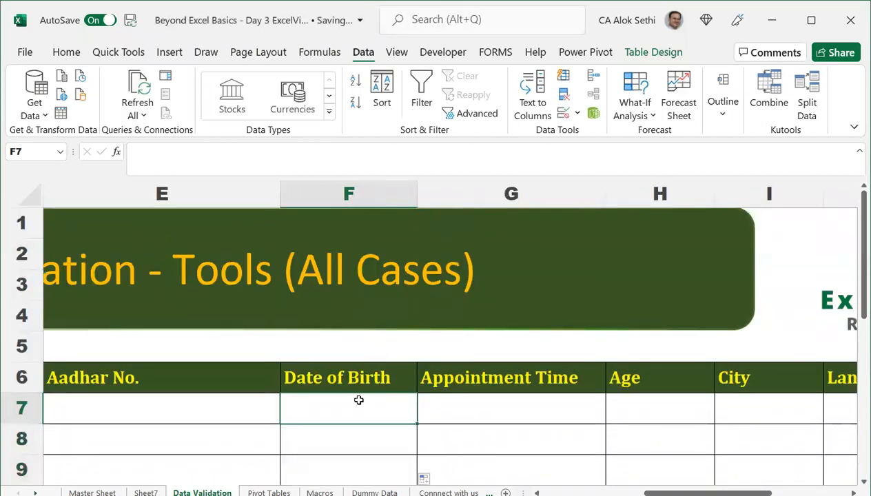
pyautogui.write('01-')
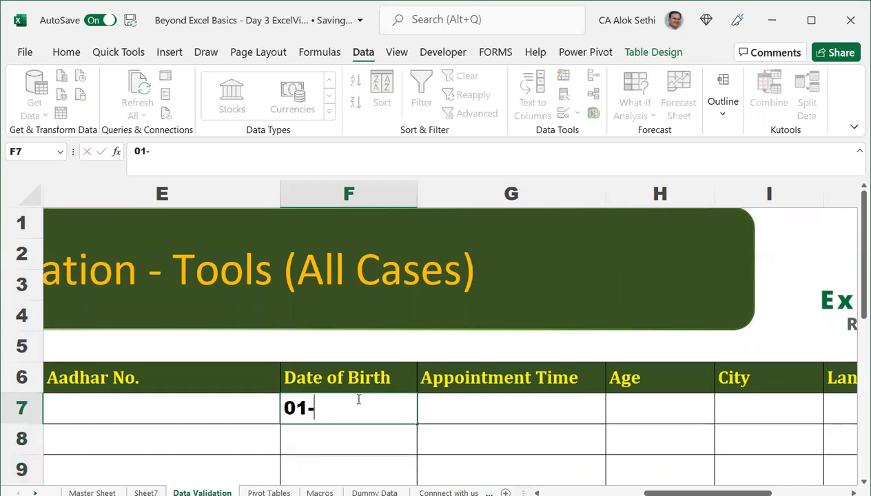
pyautogui.write('01-1985')
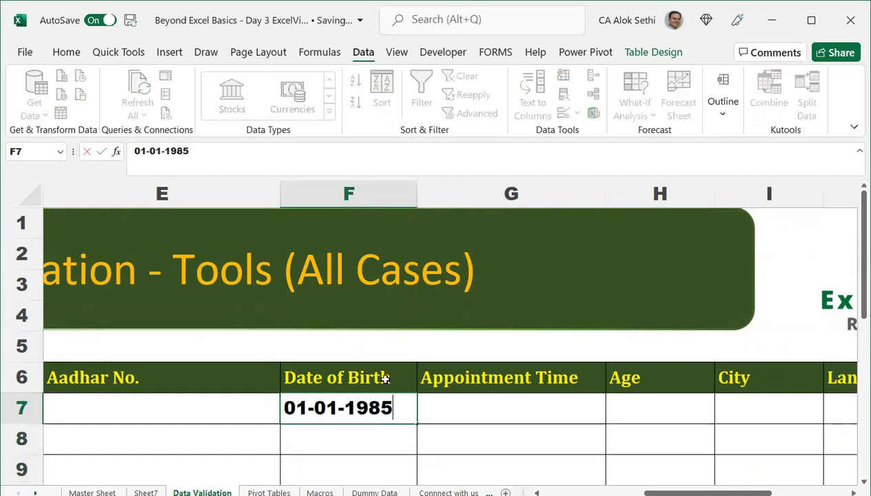
pyautogui.press('Return')
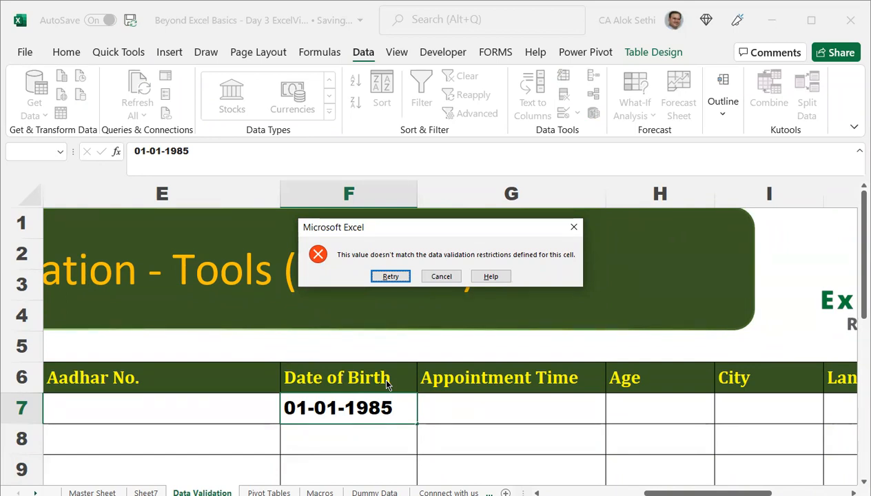
pyautogui.press('Escape')
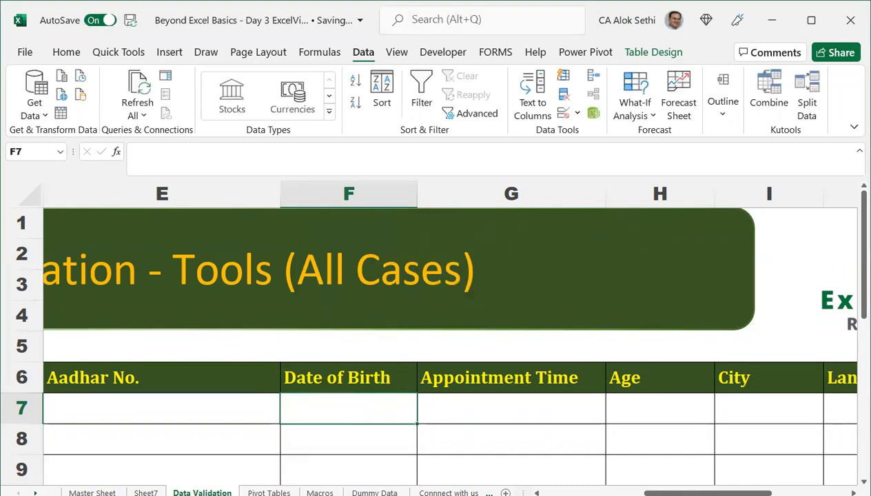
pyautogui.hotkey('alt', 'Tab')
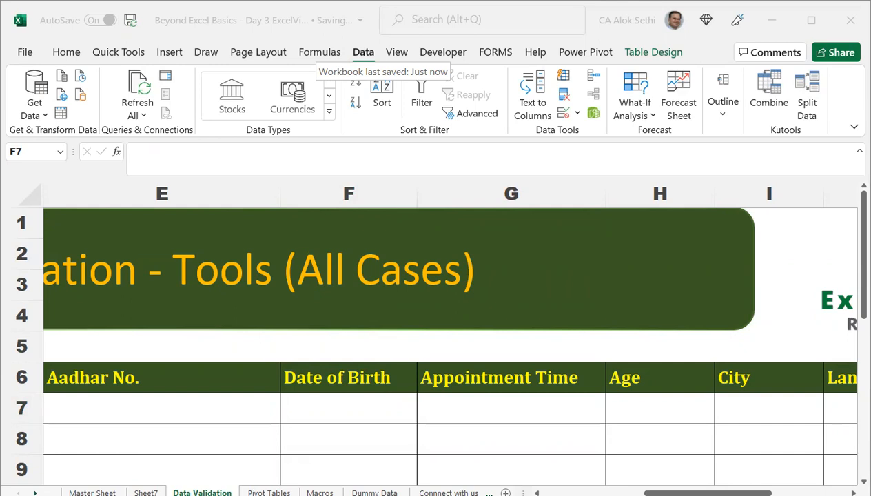
# Add error message 'Input Date between 1-1-1986 and 31-12-2000' to F7's rule, then test 1-1-1985.
pyautogui.click(338, 416)
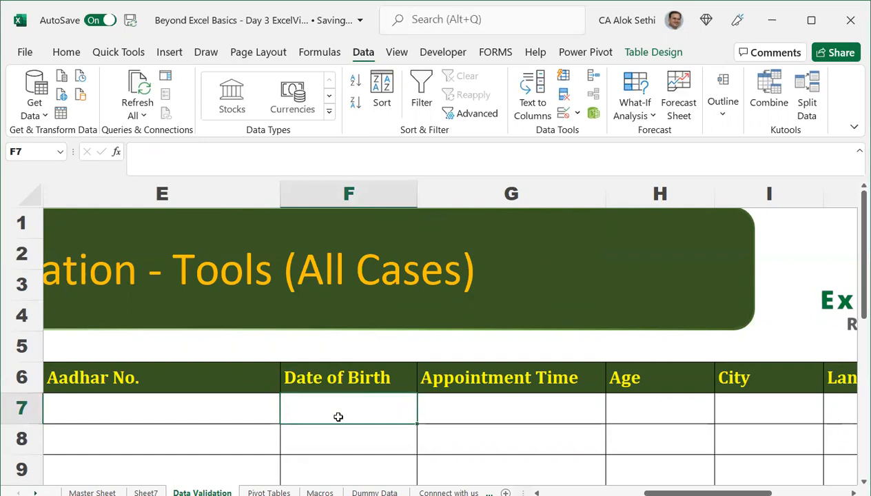
pyautogui.hotkey('alt', 'a')
pyautogui.press('v')
pyautogui.press('v')
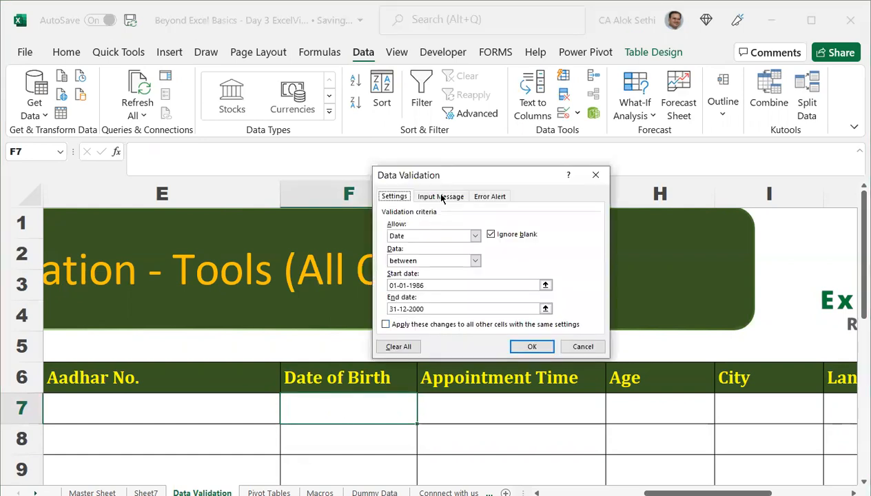
pyautogui.click(485, 198)
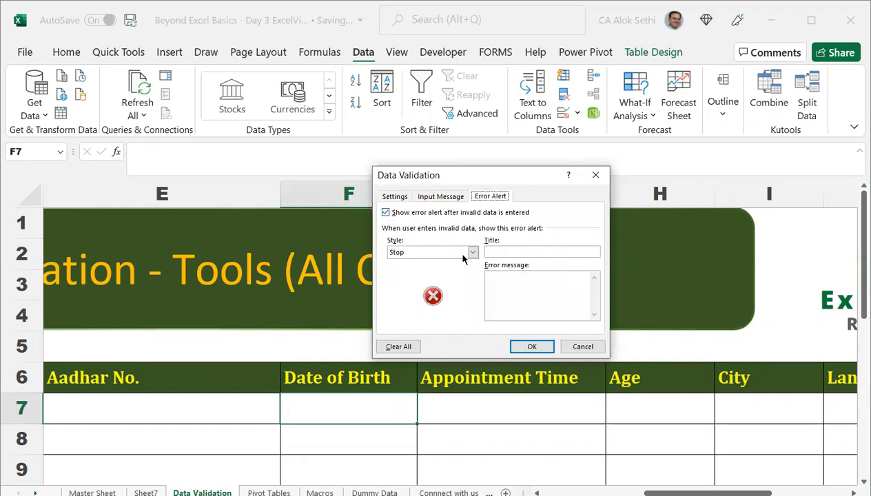
pyautogui.click(495, 290)
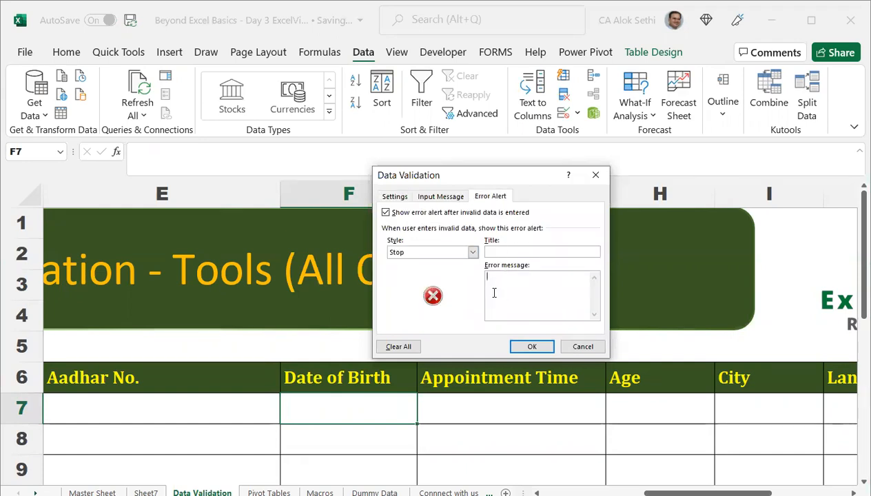
pyautogui.write('Input Date between 1')
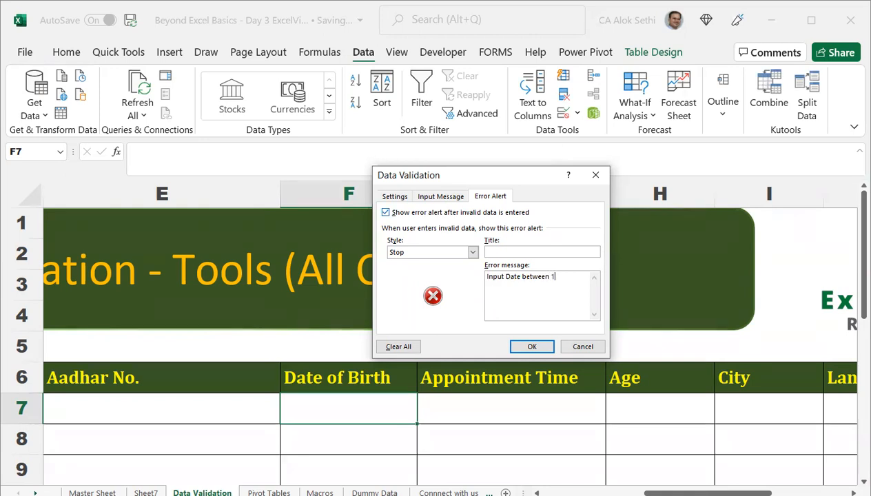
pyautogui.write('-1-1986 and 31-12-200')
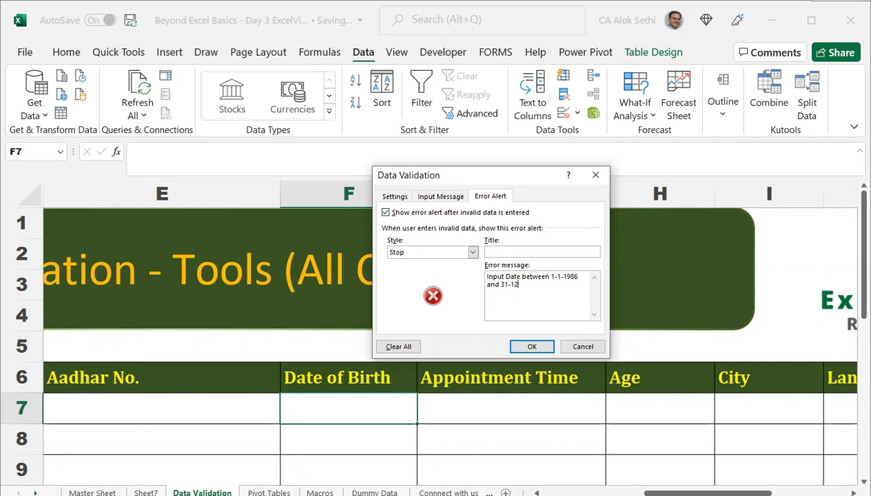
pyautogui.write('0')
pyautogui.click(537, 348)
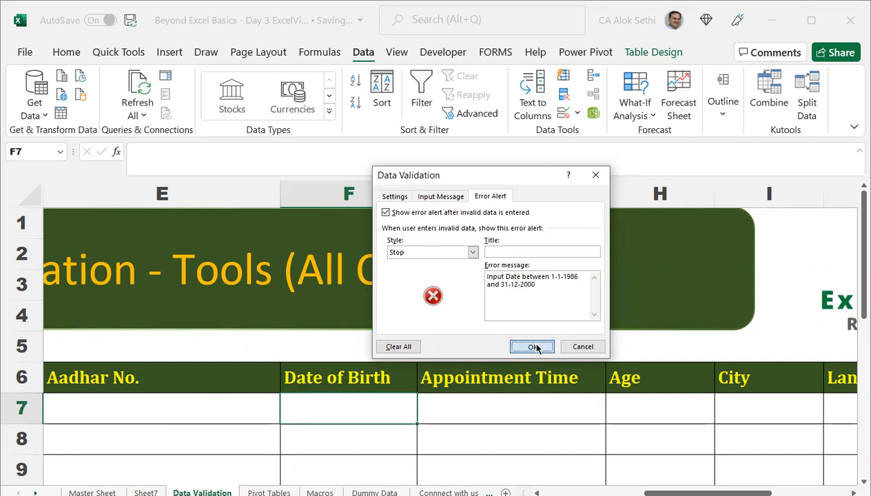
pyautogui.write('1-1-1985')
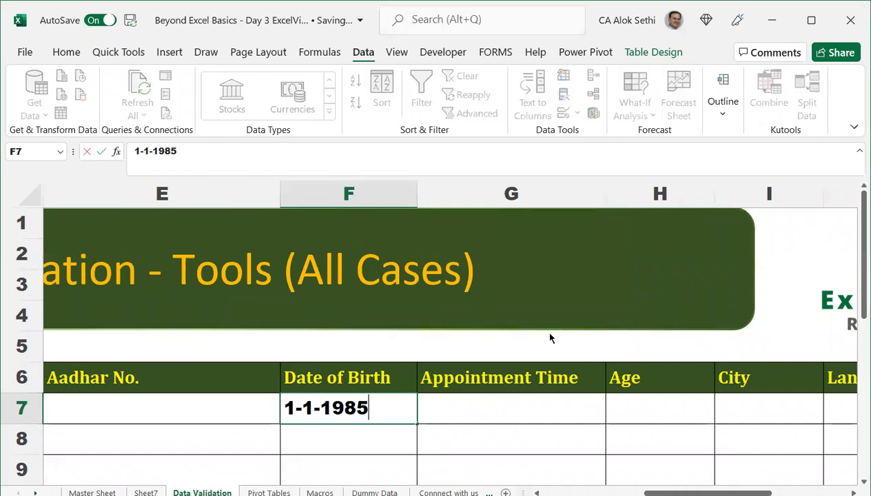
pyautogui.press('Return')
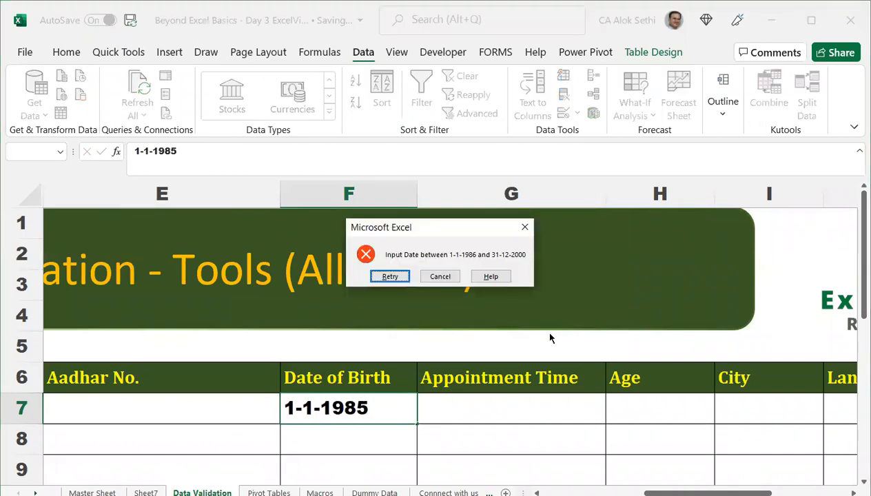